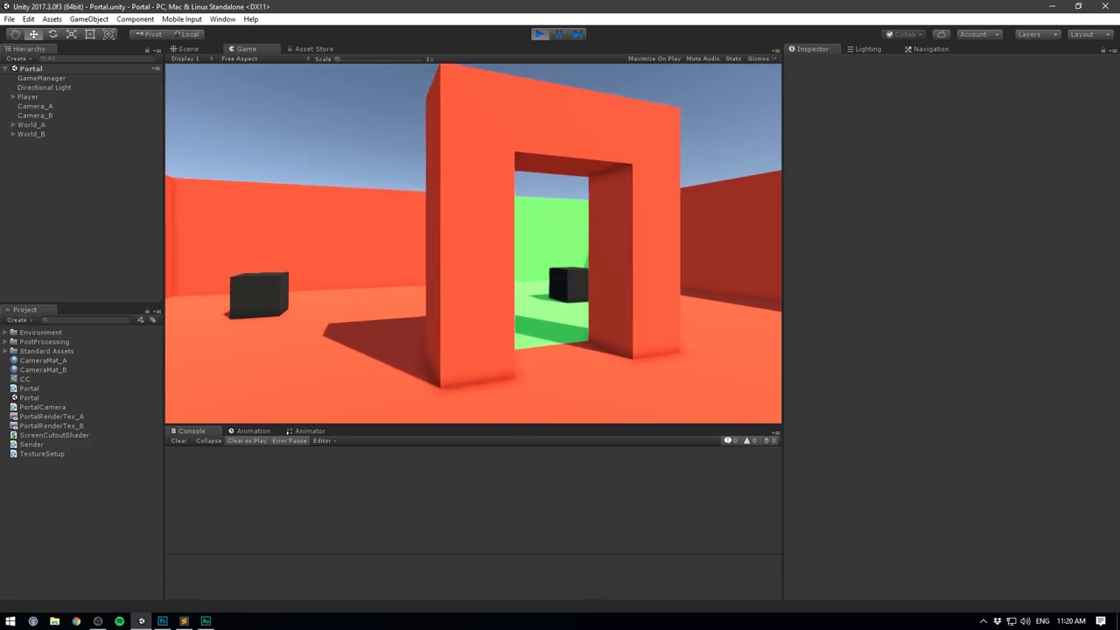
Walk the player through the red portal into the green room and look back at the red room through it.
key(d)
key(a)
key(d)
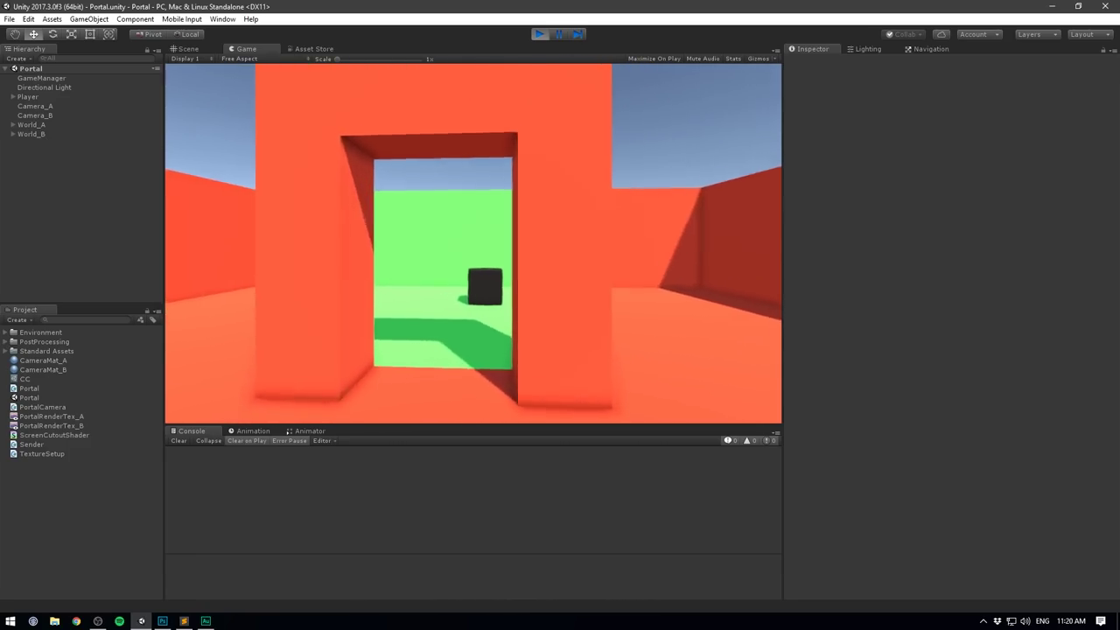
key(w)
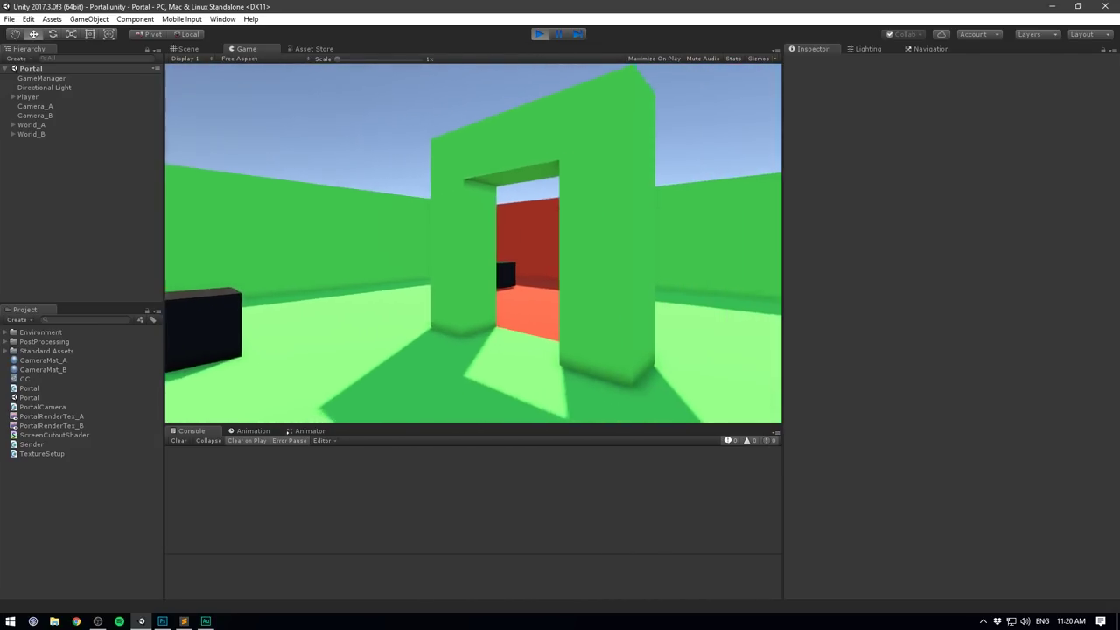
key(s)
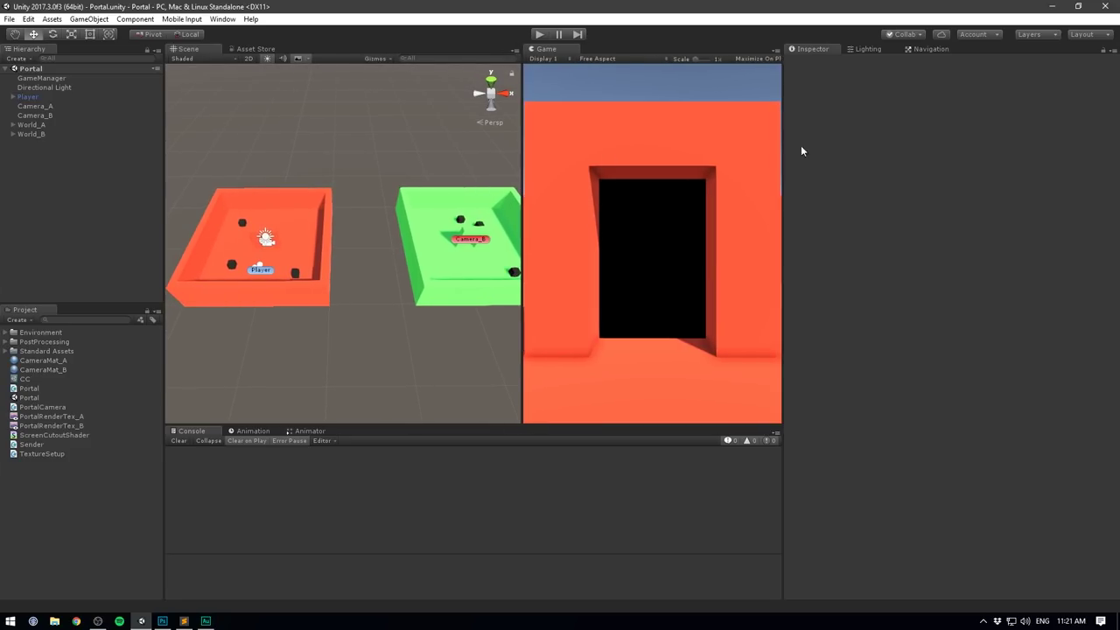
Widen the Scene and Game views by narrowing the Inspector, and start play mode with both rooms framed in the Scene view.
drag(783, 145, 851, 145)
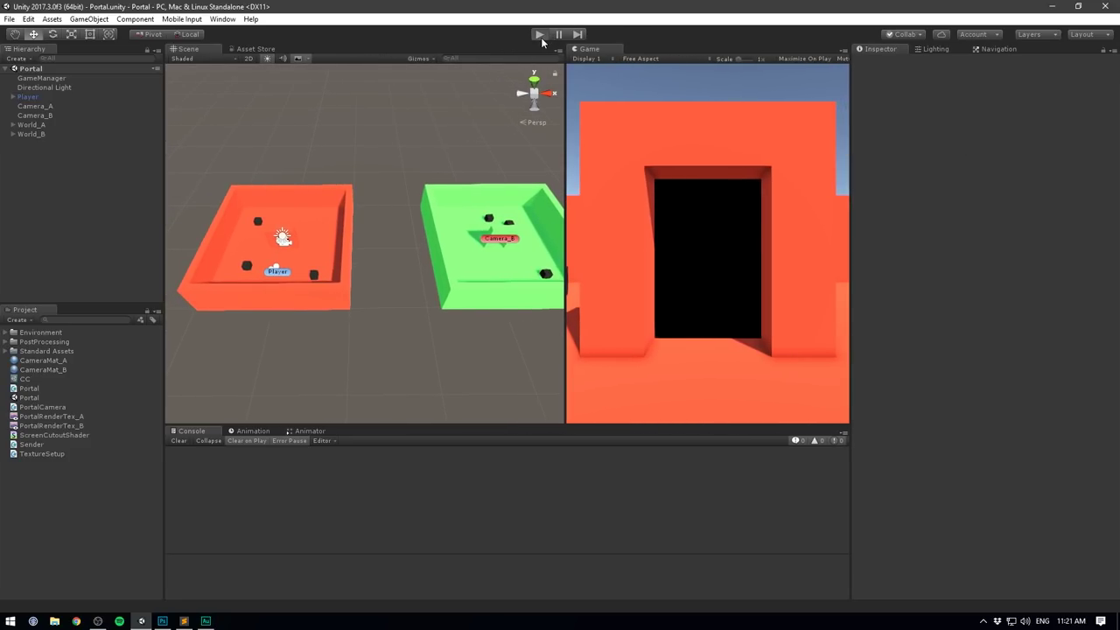
key(ctrl+p)
scroll(290, 282, down, 2)
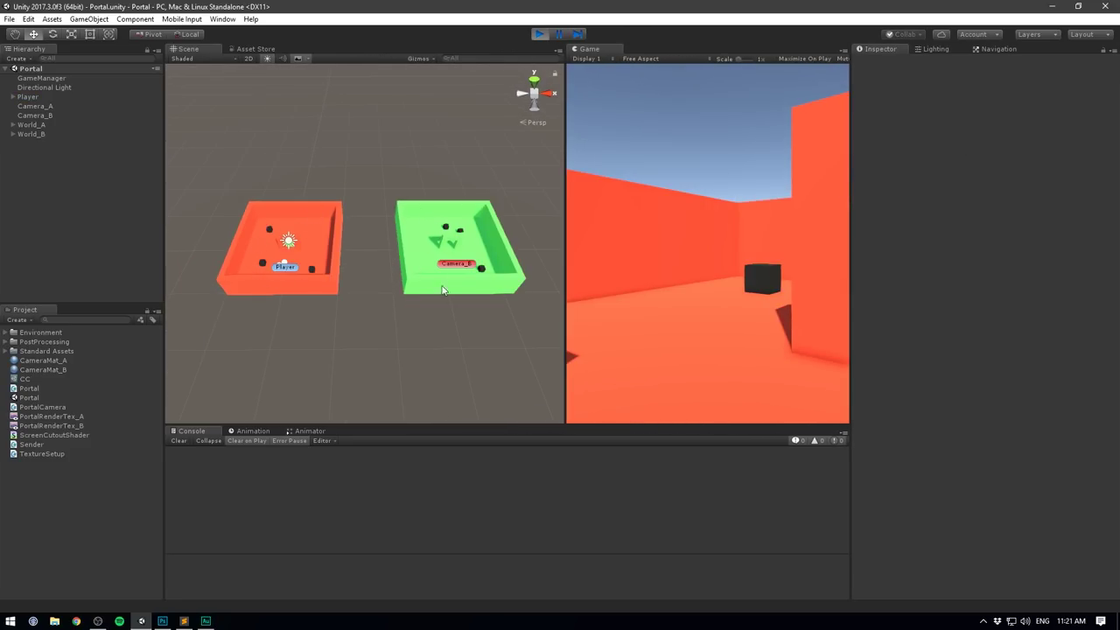
middle_drag(331, 209, 342, 205)
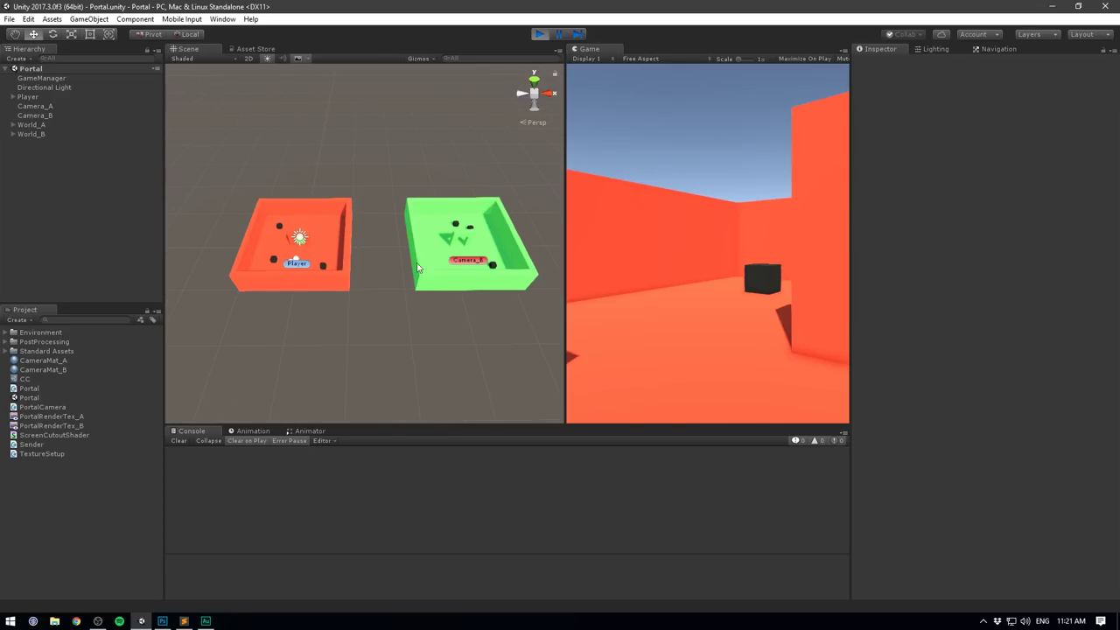
scroll(380, 229, up, 1)
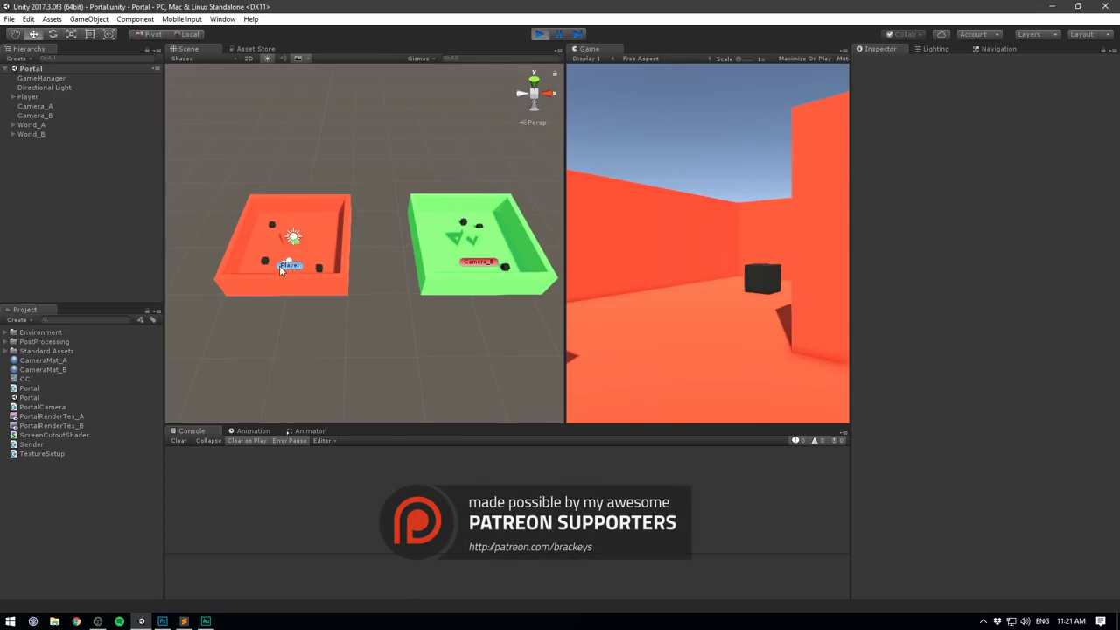
Walk the player around the red room and compare its movement with Camera_B in the green room.
click(672, 248)
key(w)
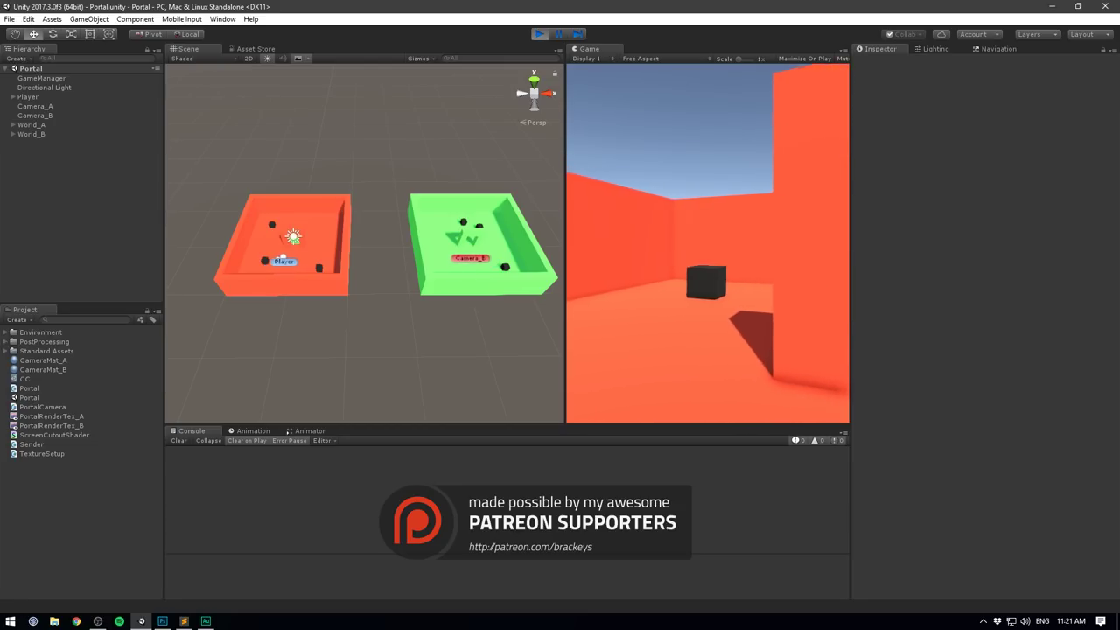
key(d)
key(Escape)
middle_drag(459, 256, 455, 256)
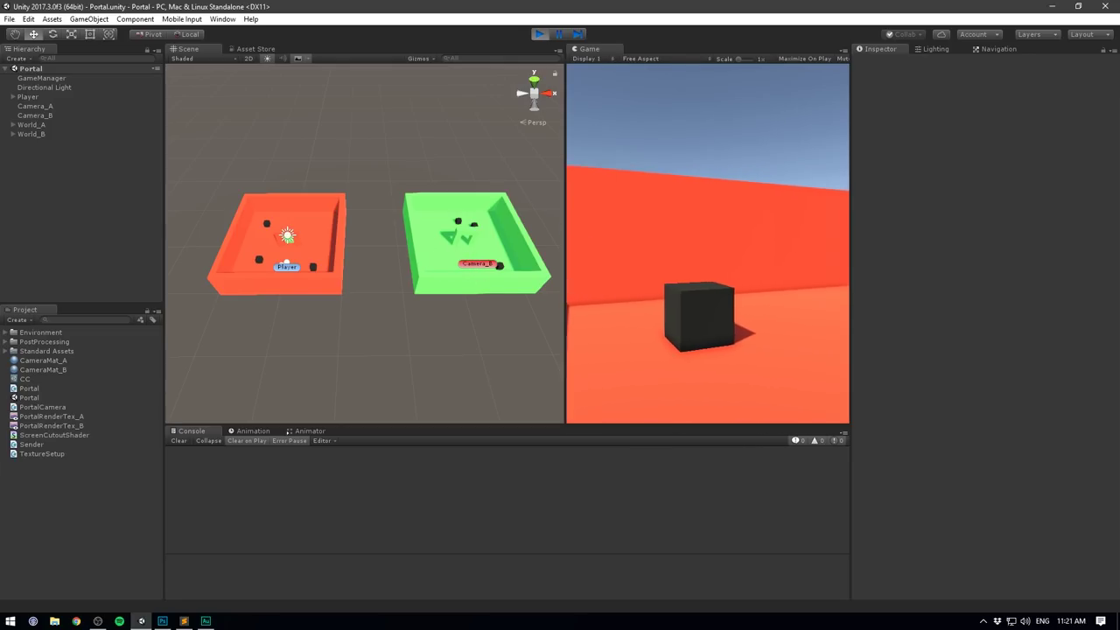
Move the player forward, back and sideways in front of the red portal to examine how the view through it changes.
key(a)
key(w)
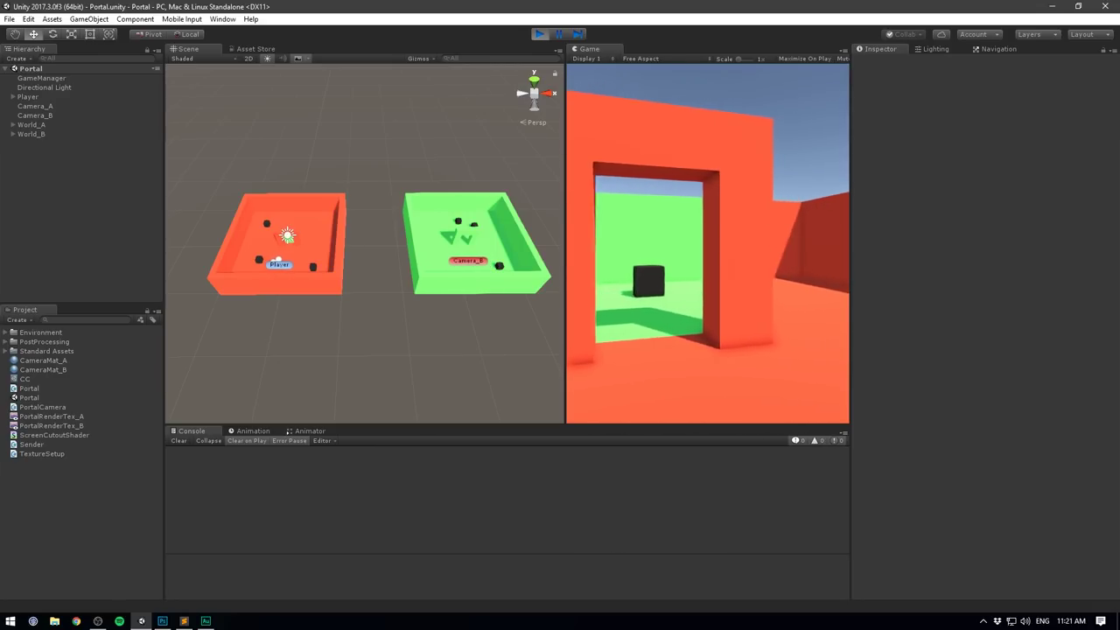
key(d)
key(a)
key(w)
key(w)
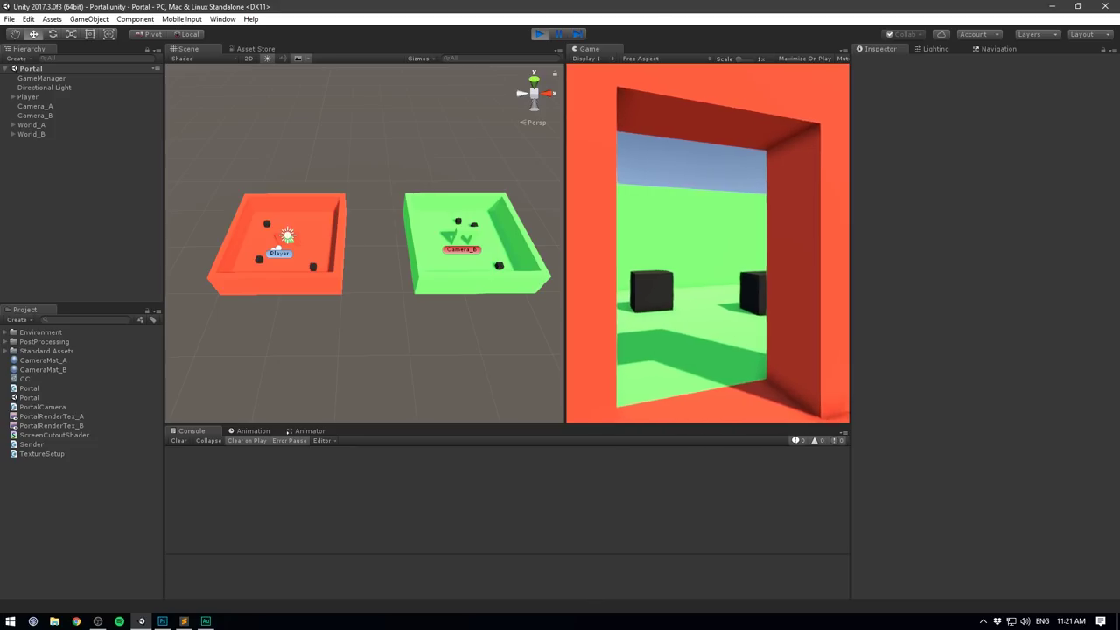
key(d)
key(s)
key(a)
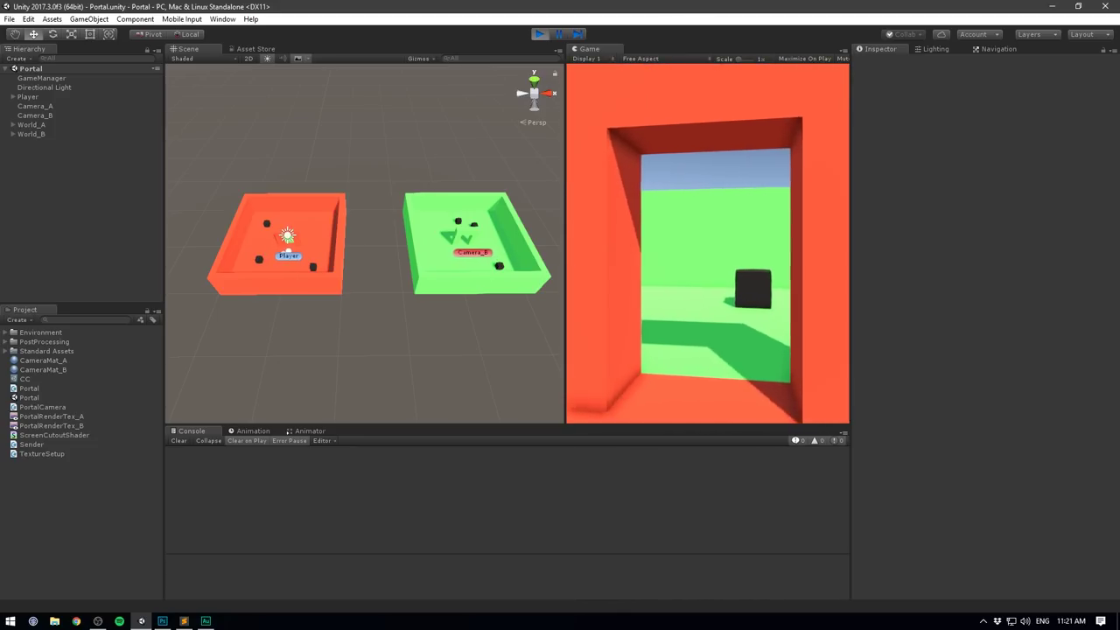
Walk the player through the red portal and check its teleport to the green room in the Scene view.
key(d)
key(w)
key(a)
key(w)
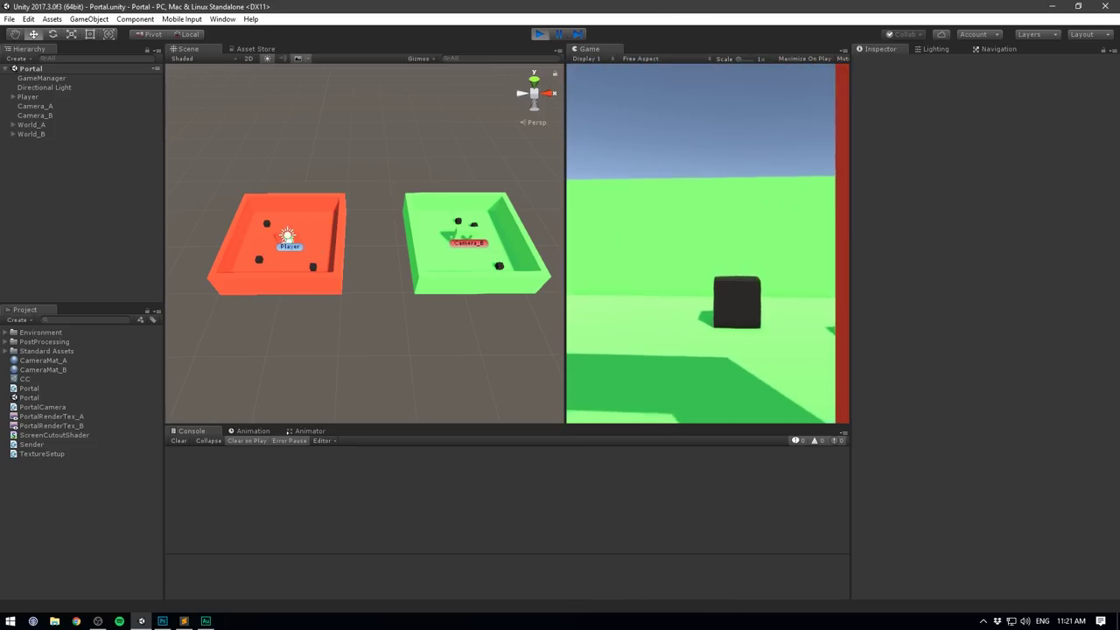
key(a)
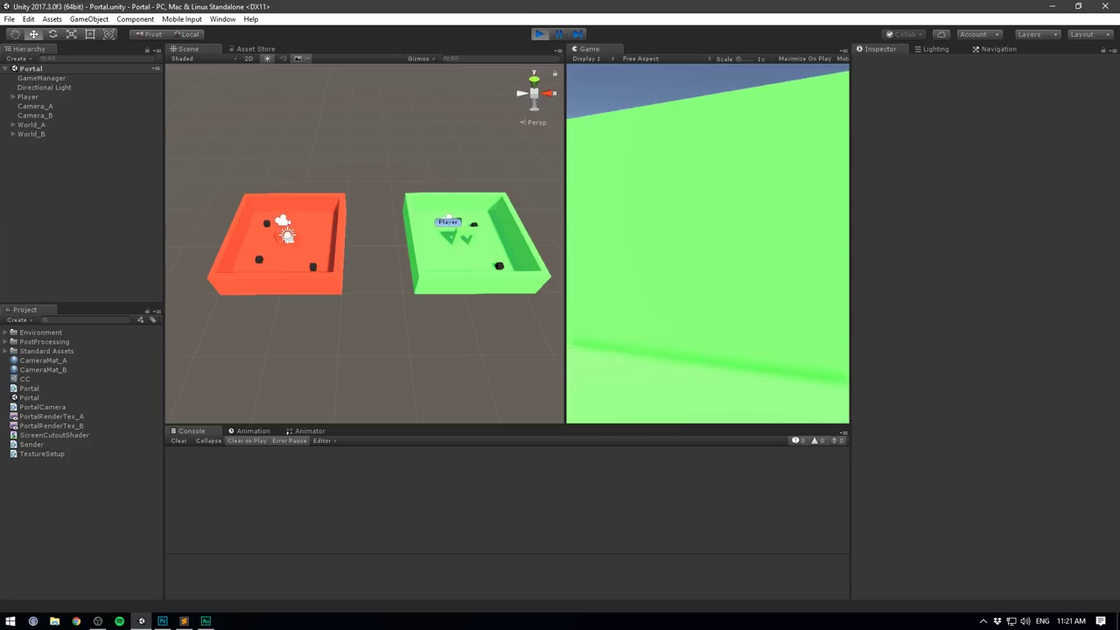
Move the player around the green room, facing its portal, and compare its position with the camera in the red room.
key(w)
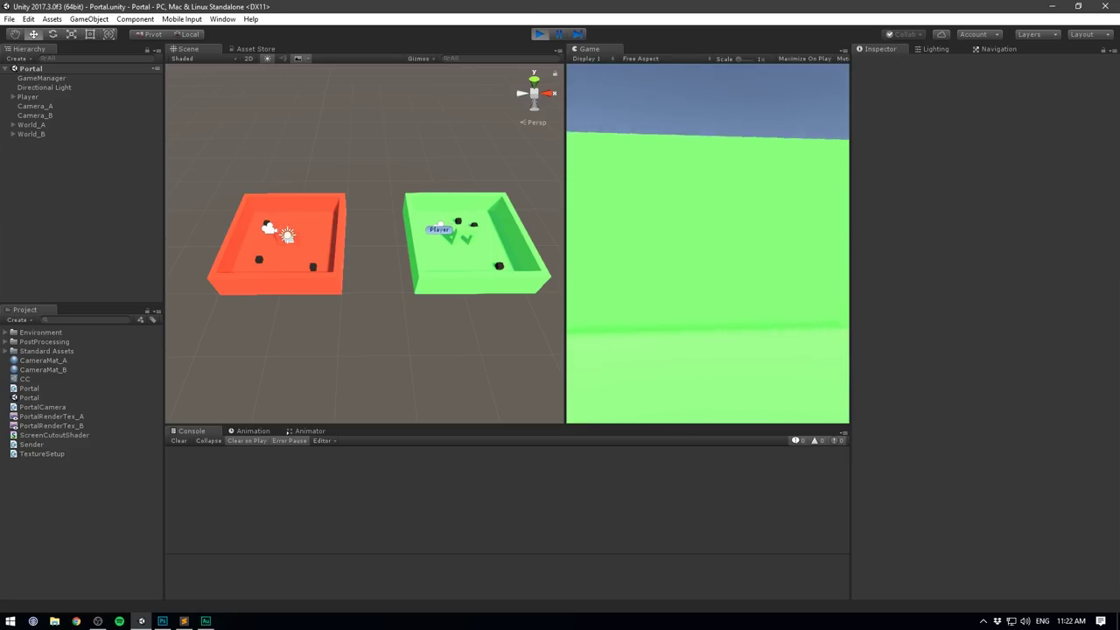
key(s)
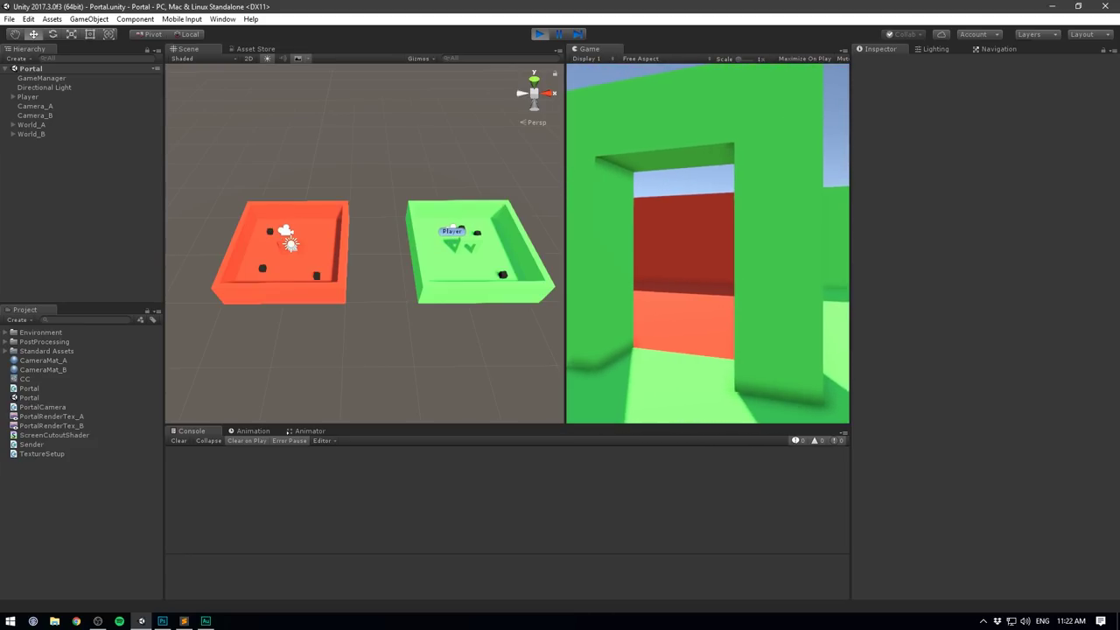
key(w)
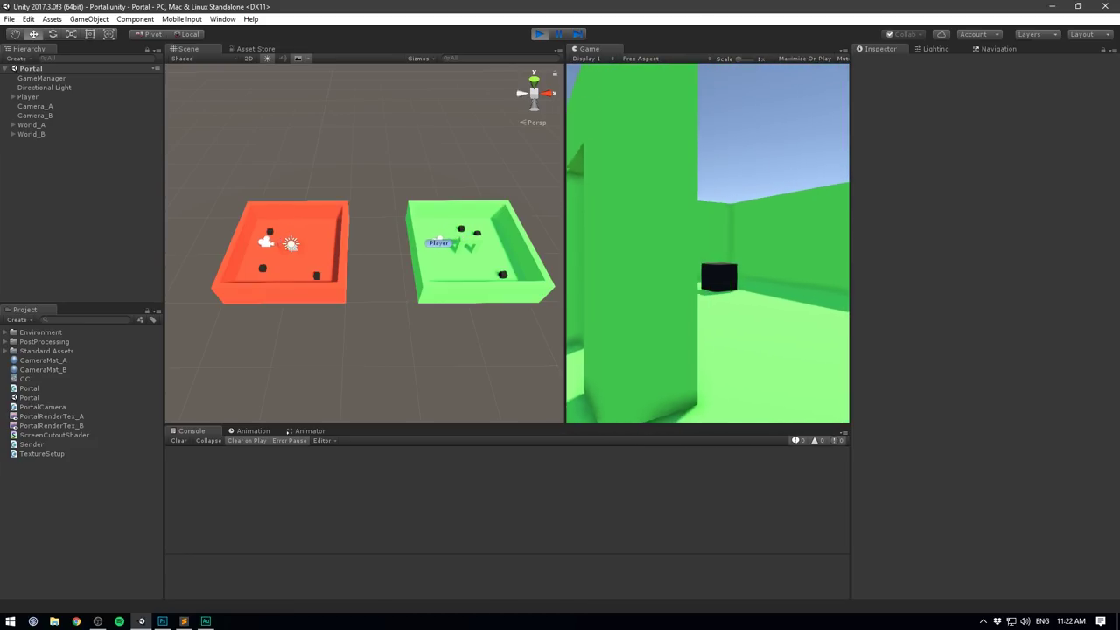
key(d)
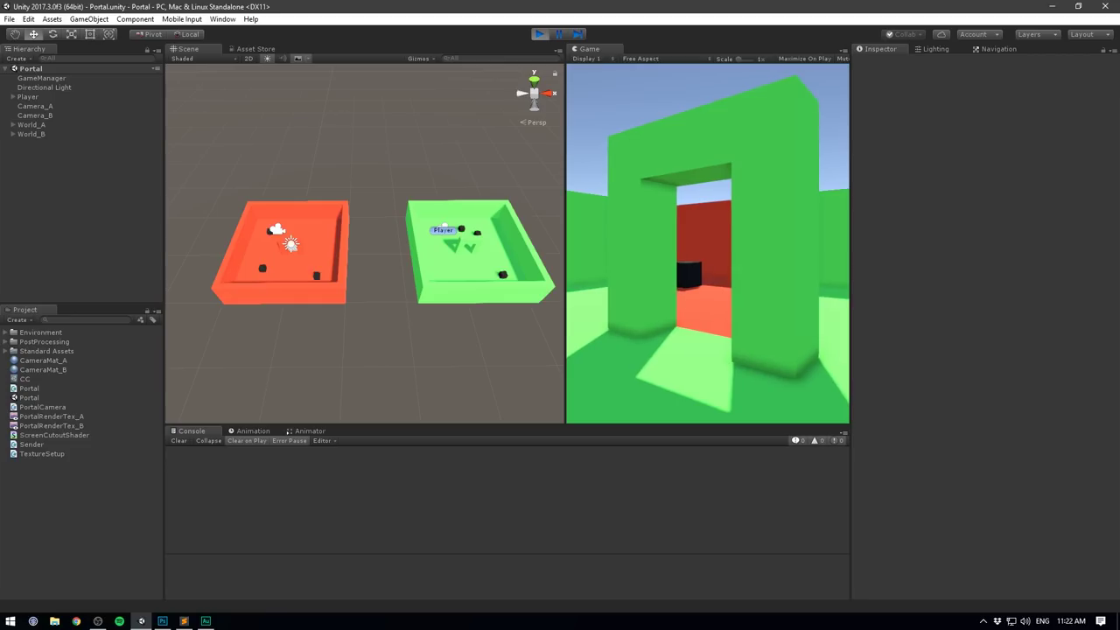
key(Escape)
middle_drag(363, 191, 413, 185)
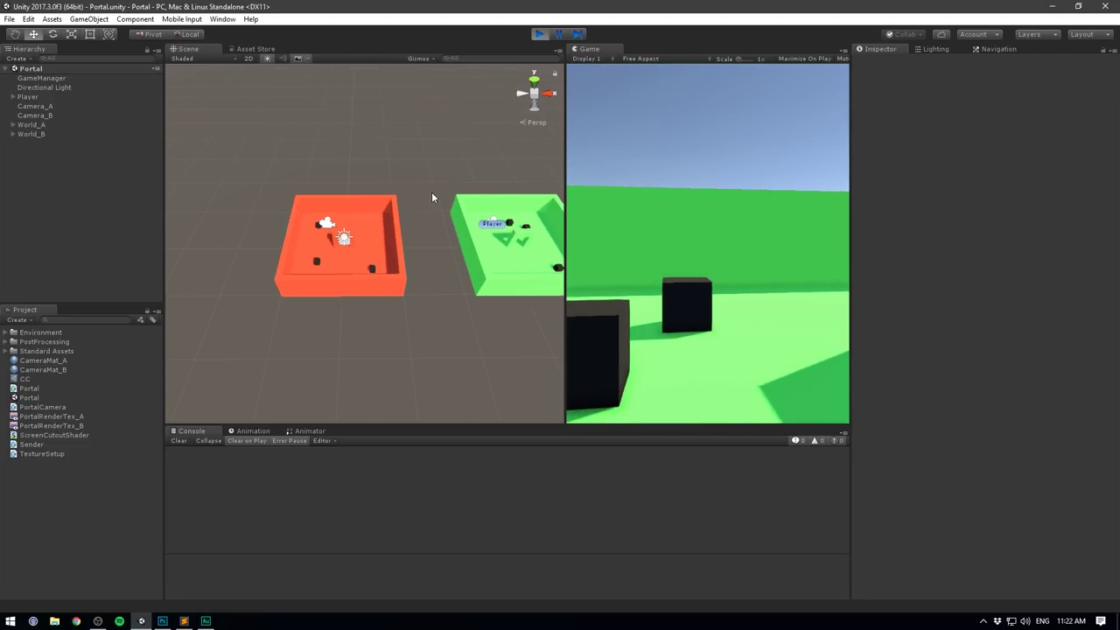
middle_drag(431, 197, 398, 198)
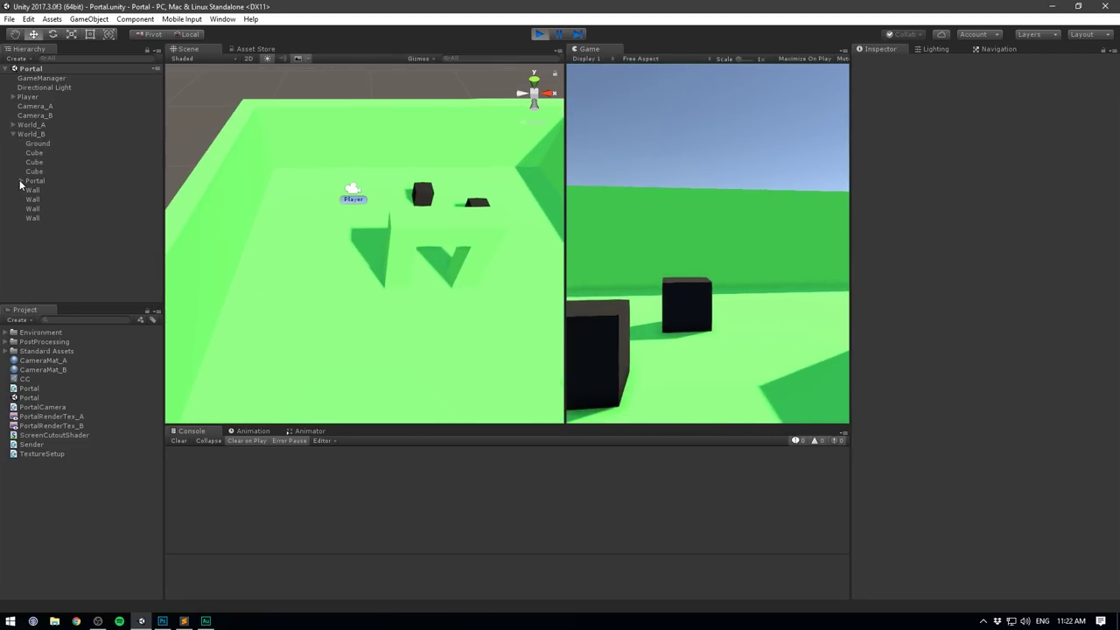
Select the RenderPlane of World_B's Portal and examine its CameraMat_A material and the plane up close.
click(61, 209)
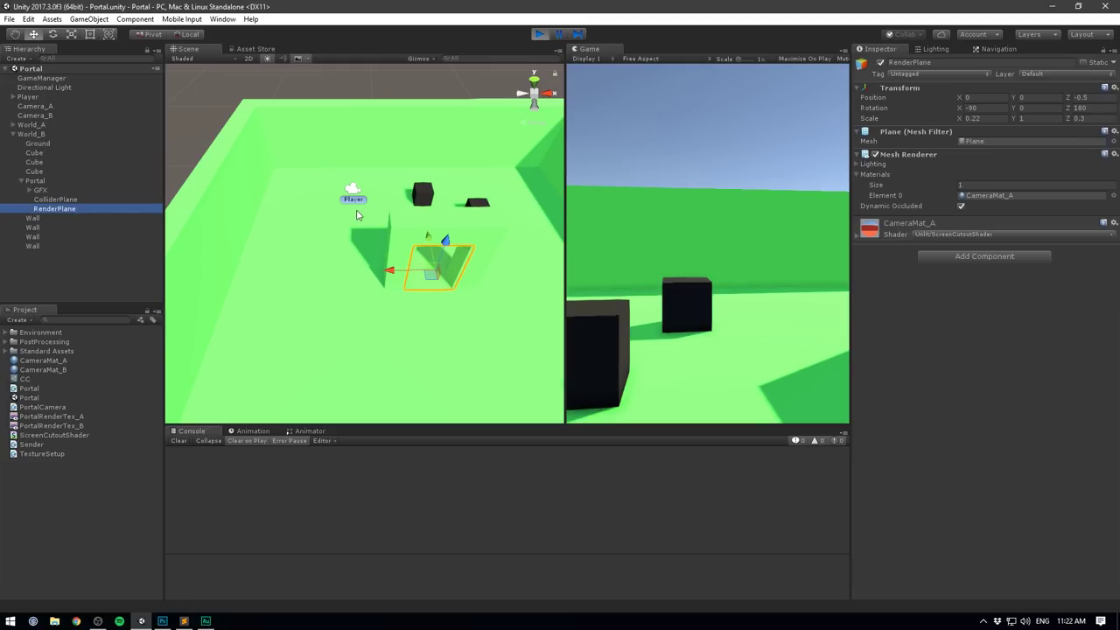
alt+drag(287, 219, 898, 140)
key(f)
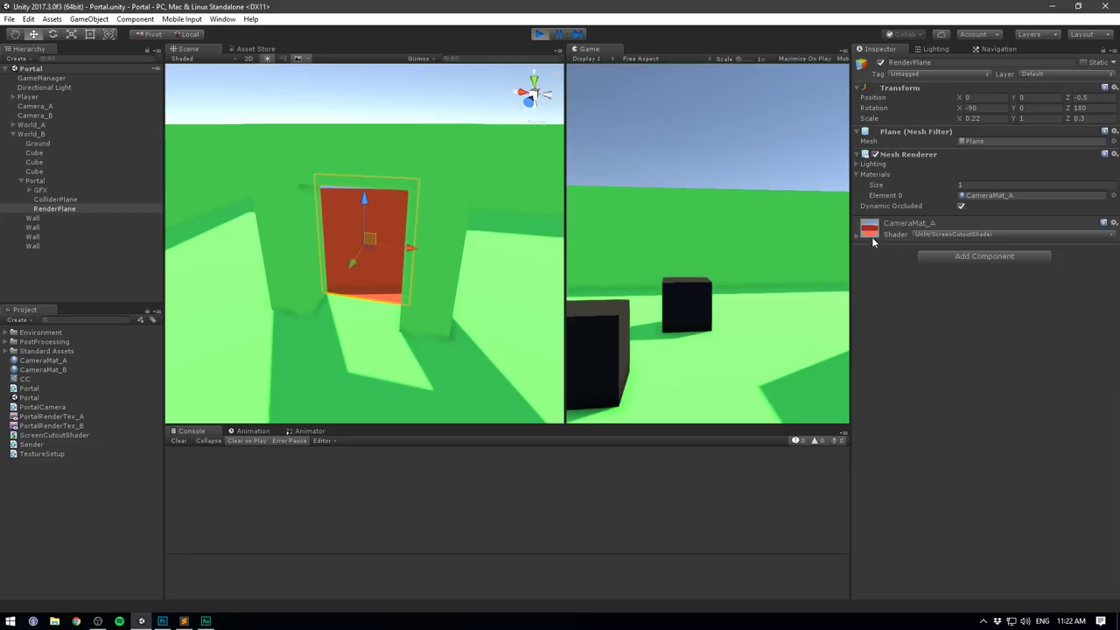
scroll(410, 203, down, 10)
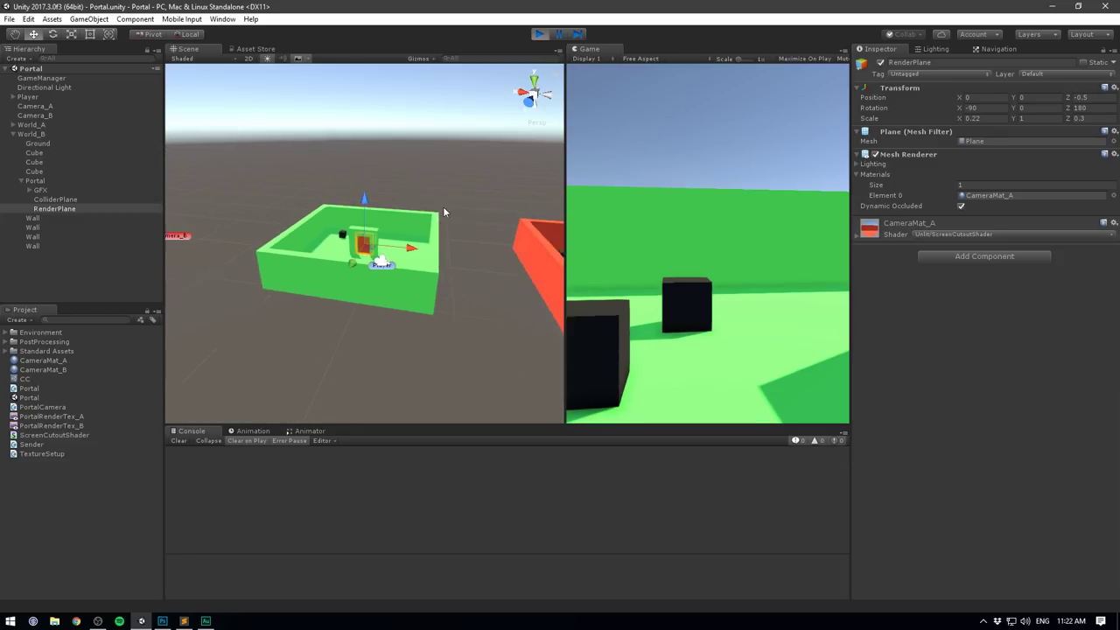
Select the camera inside the red room and examine its placement relative to the portal.
middle_drag(443, 207, 278, 213)
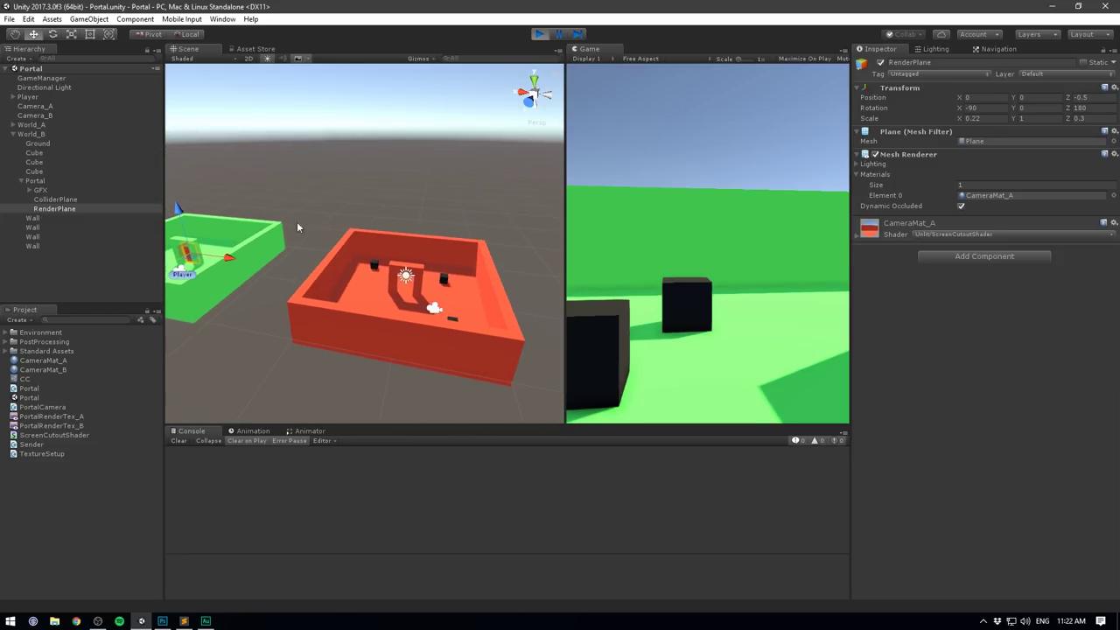
click(435, 307)
middle_drag(435, 307, 401, 262)
scroll(437, 241, up, 5)
alt+drag(473, 219, 431, 235)
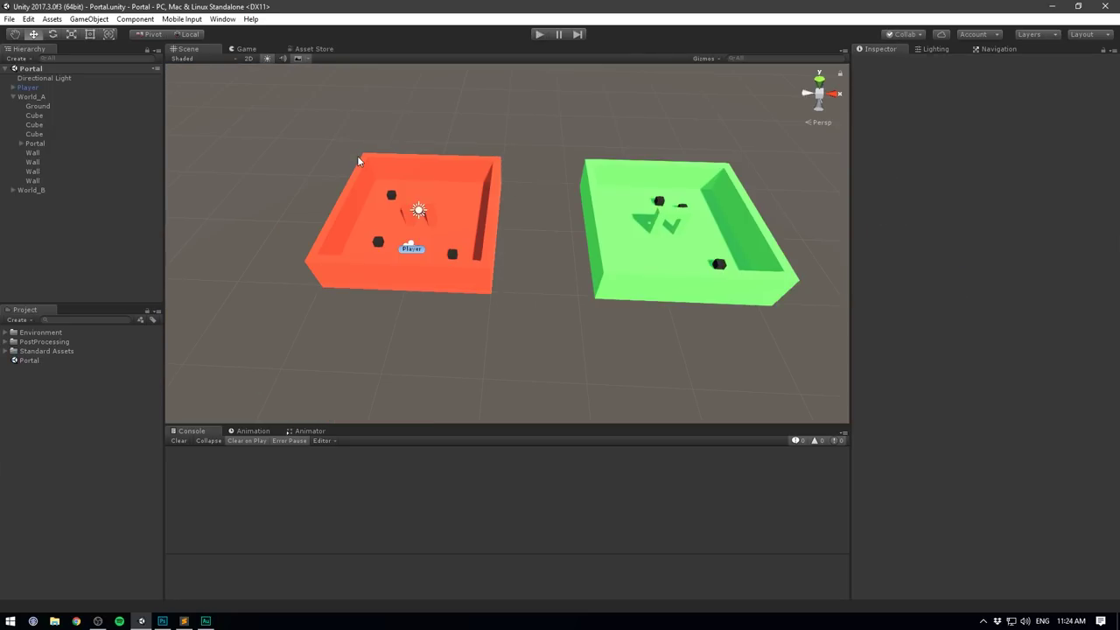
Inspect World_A's ground, cubes, portal and walls one after another, finishing with the World_A parent selected.
scroll(350, 169, up, 2)
scroll(370, 177, down, 6)
middle_drag(350, 169, 485, 176)
scroll(485, 184, up, 7)
alt+drag(485, 188, 622, 100)
right_drag(622, 101, 604, 109)
click(52, 114)
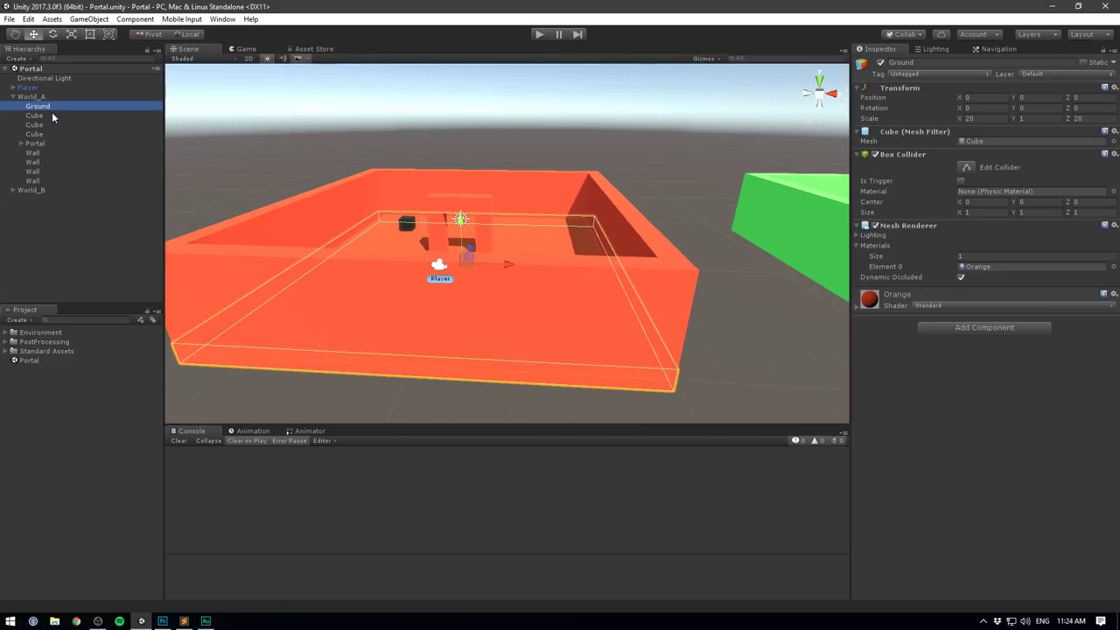
key(Down)
key(Down)
key(Down)
key(Down)
key(Down)
key(Down)
key(Down)
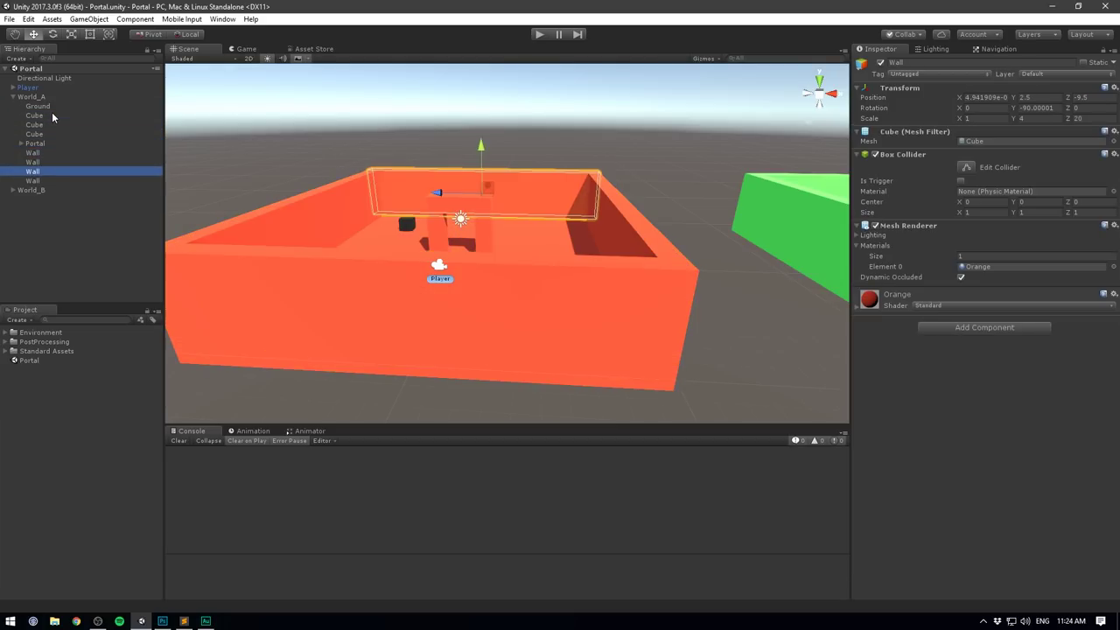
click(44, 99)
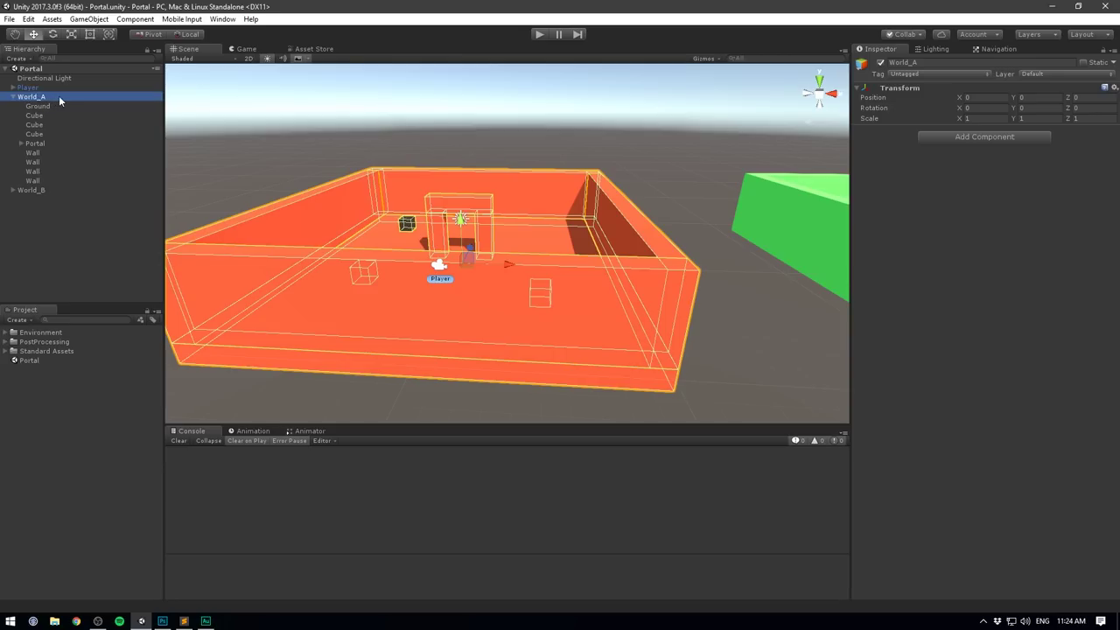
Frame World_B, try moving it along the X axis toward World_A, and undo the move.
double_click(31, 190)
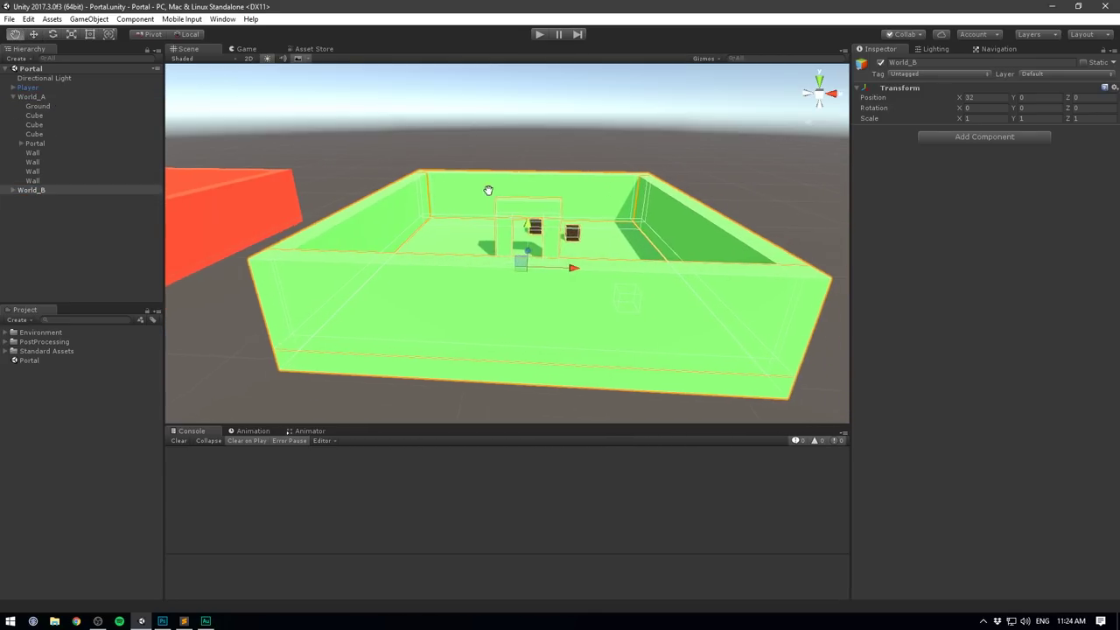
scroll(565, 186, down, 5)
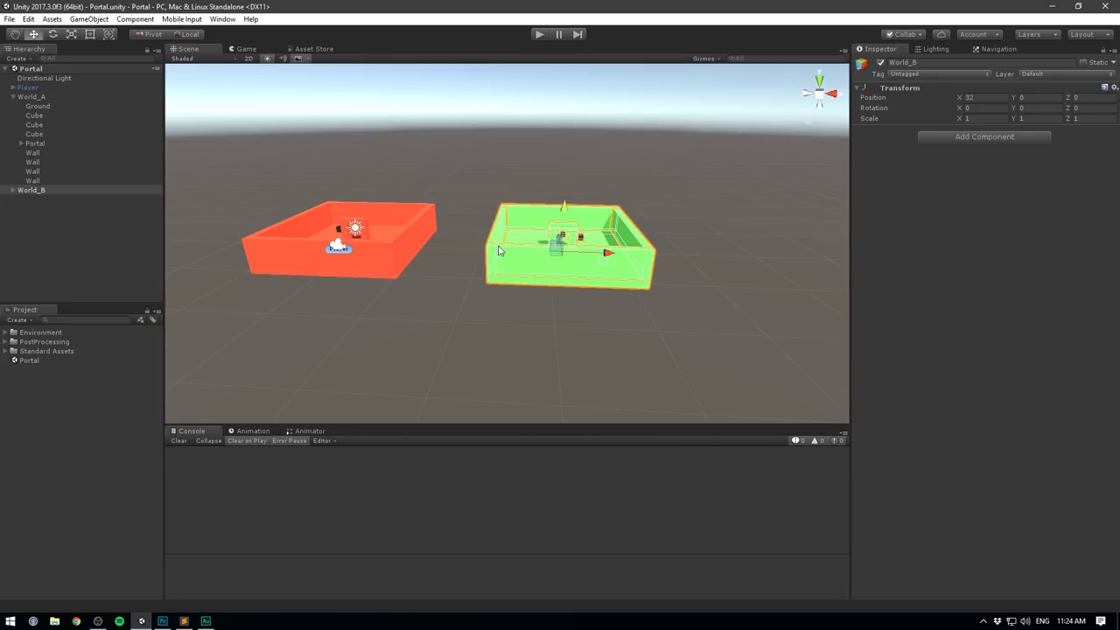
drag(589, 251, 471, 249)
key(ctrl+z)
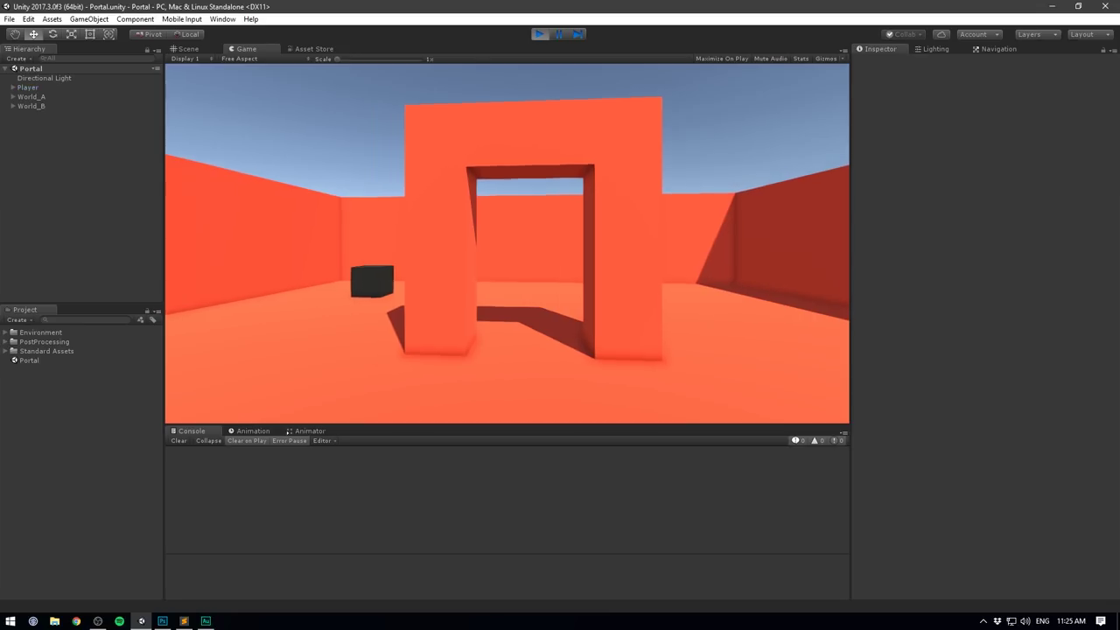
Test walking the player around and through the red doorway in World_A, and stop play mode.
key(a)
key(w)
key(d)
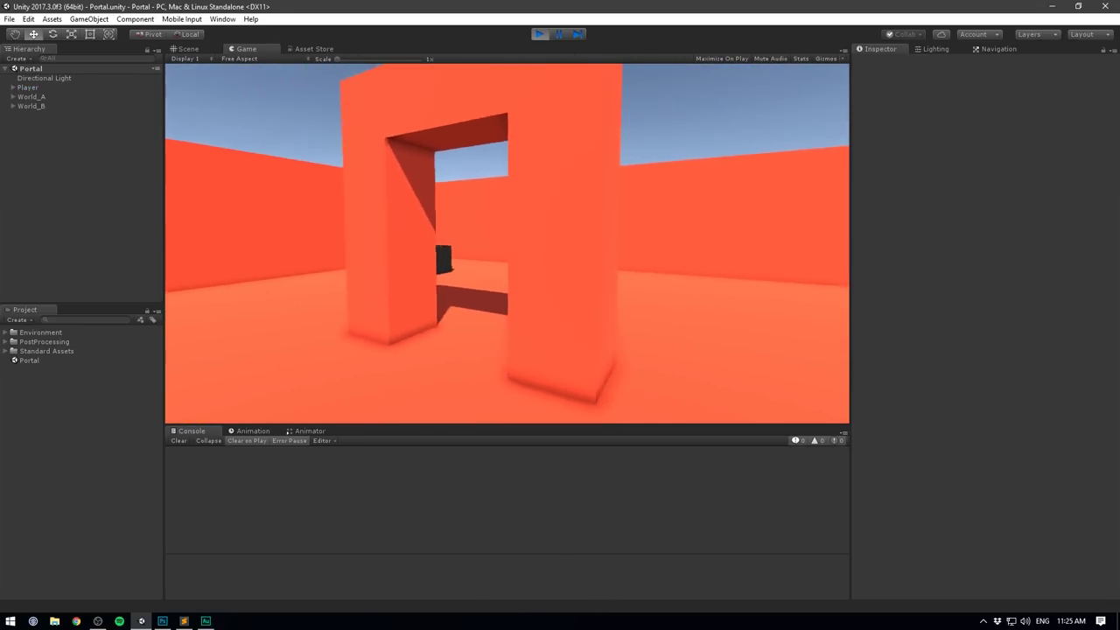
key(a)
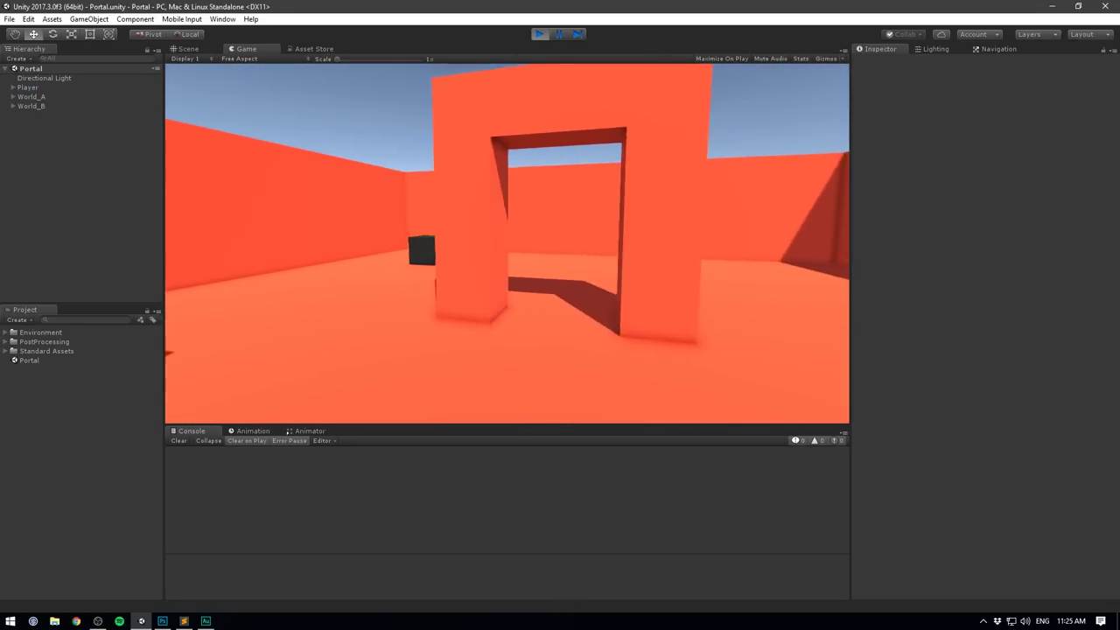
key(w)
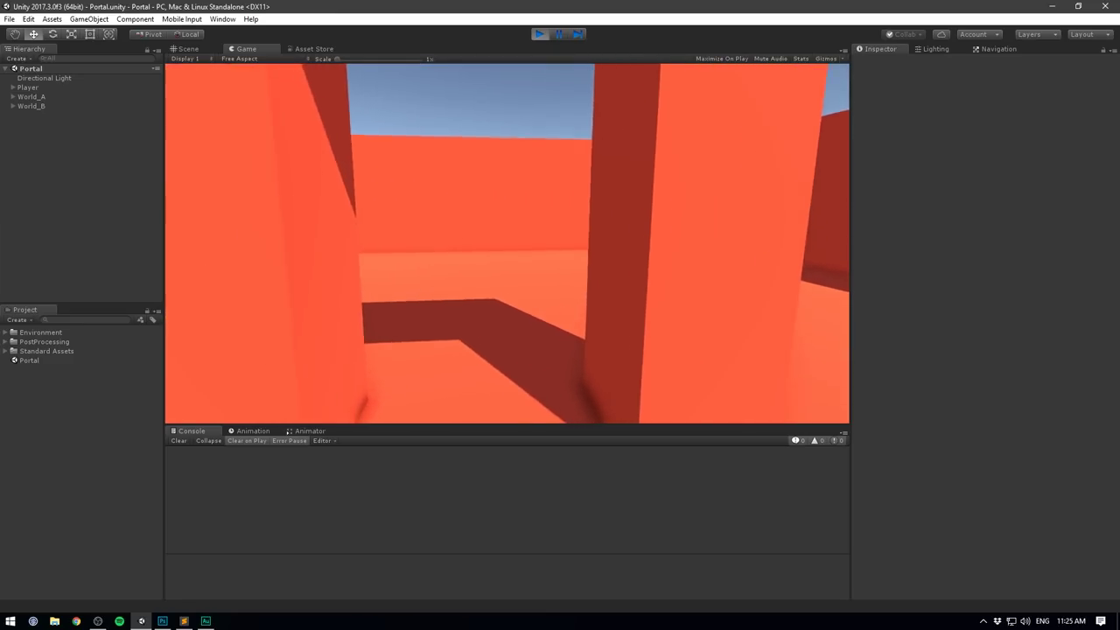
key(ctrl+p)
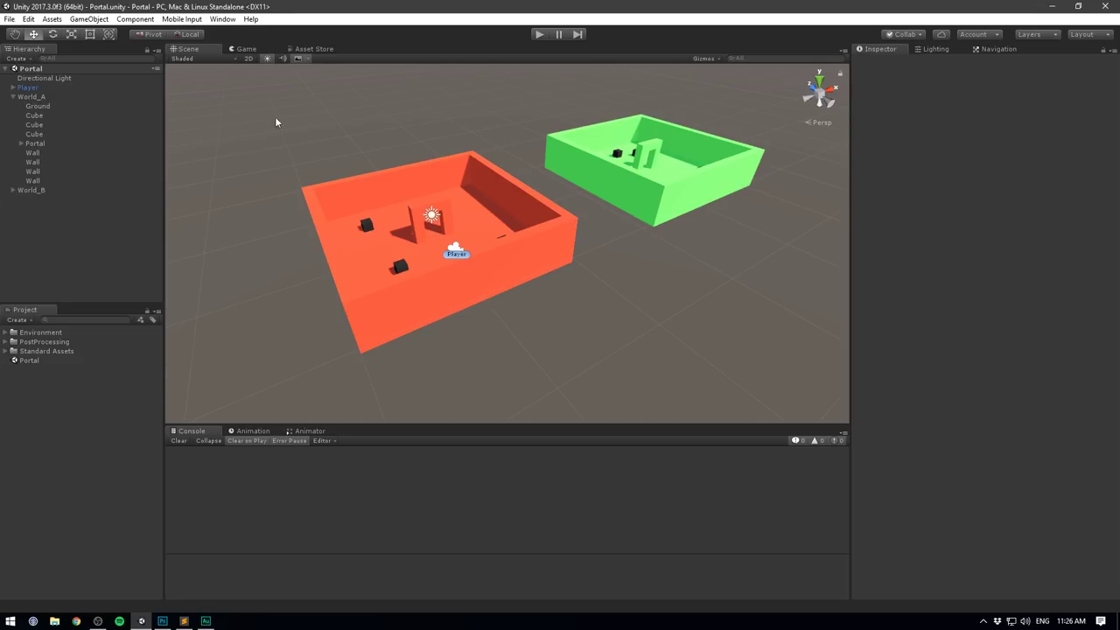
Frame the GFX group of World_A's portal and inspect its three PortalCube parts from several angles.
click(41, 144)
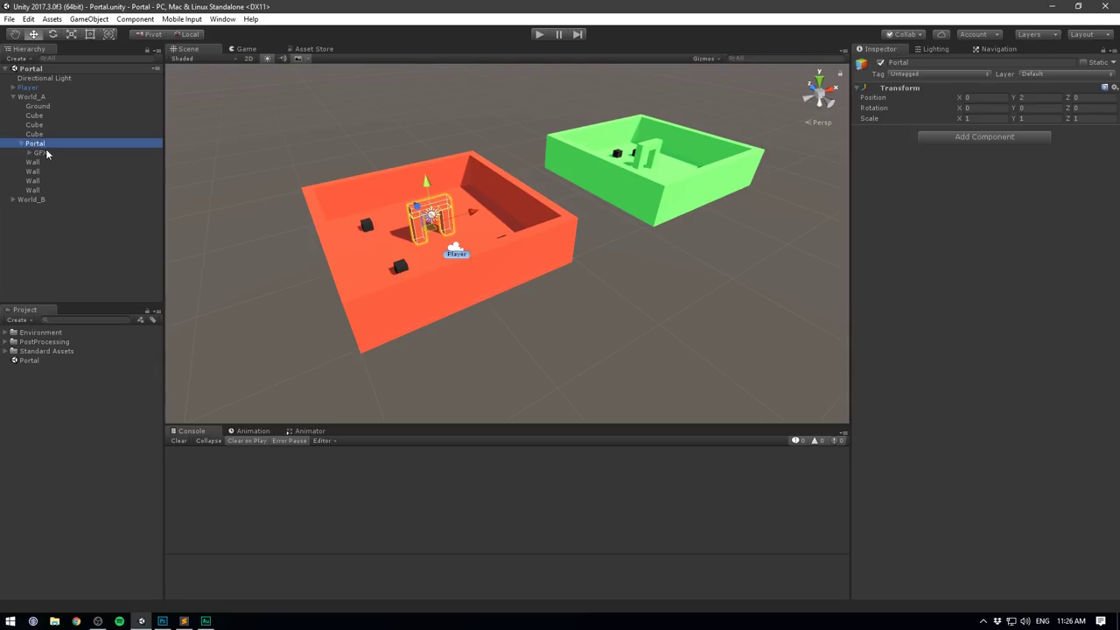
click(41, 153)
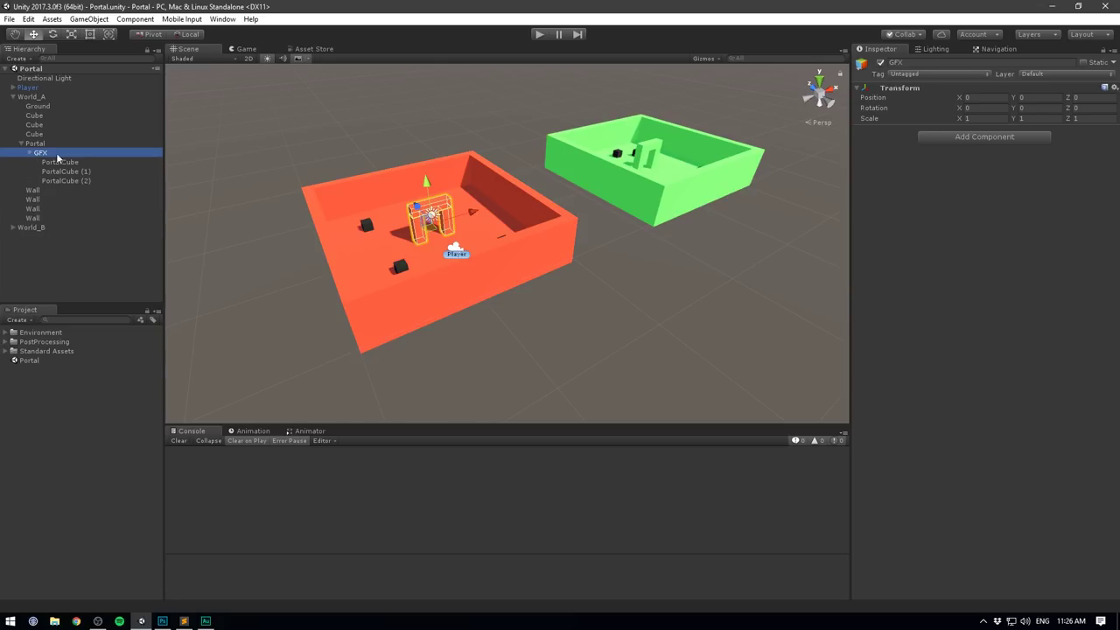
key(f)
alt+drag(455, 236, 310, 178)
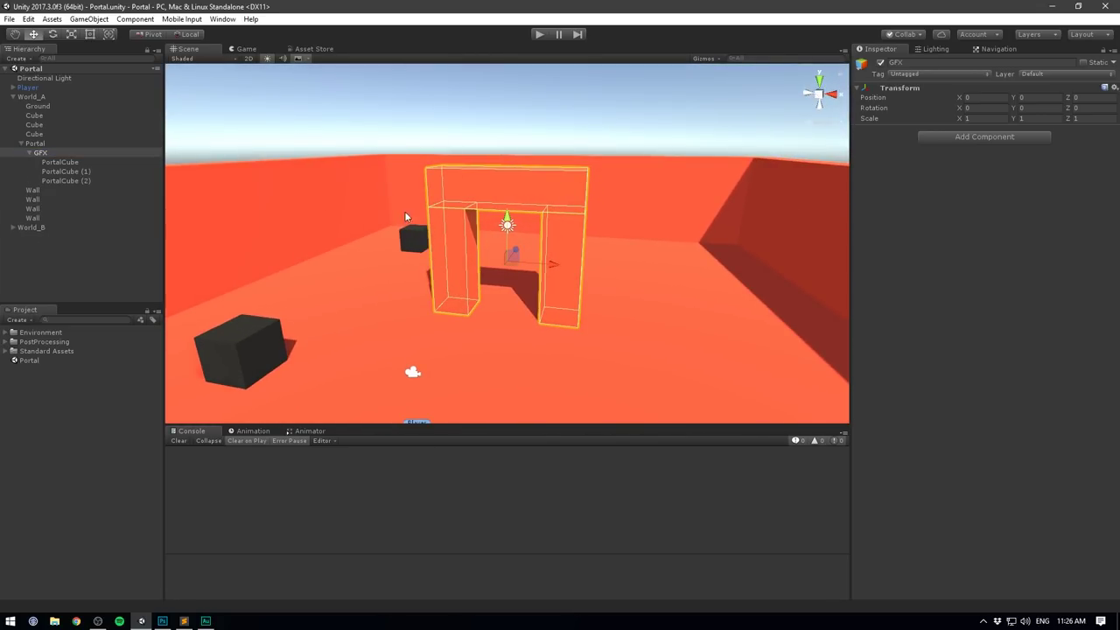
click(64, 163)
click(69, 171)
click(70, 180)
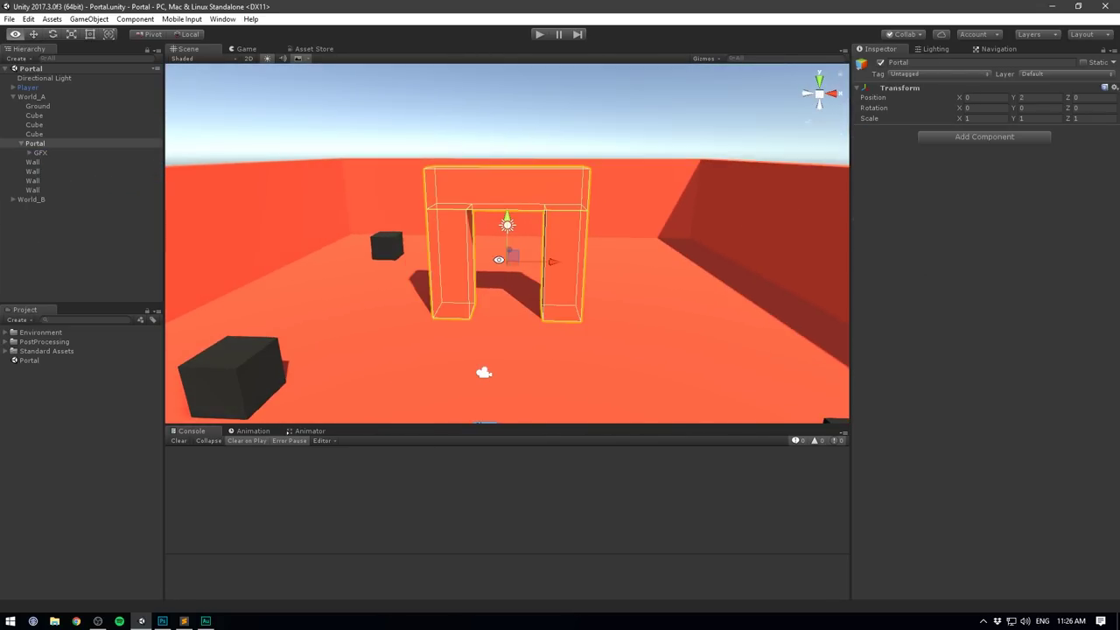
alt+drag(499, 259, 526, 262)
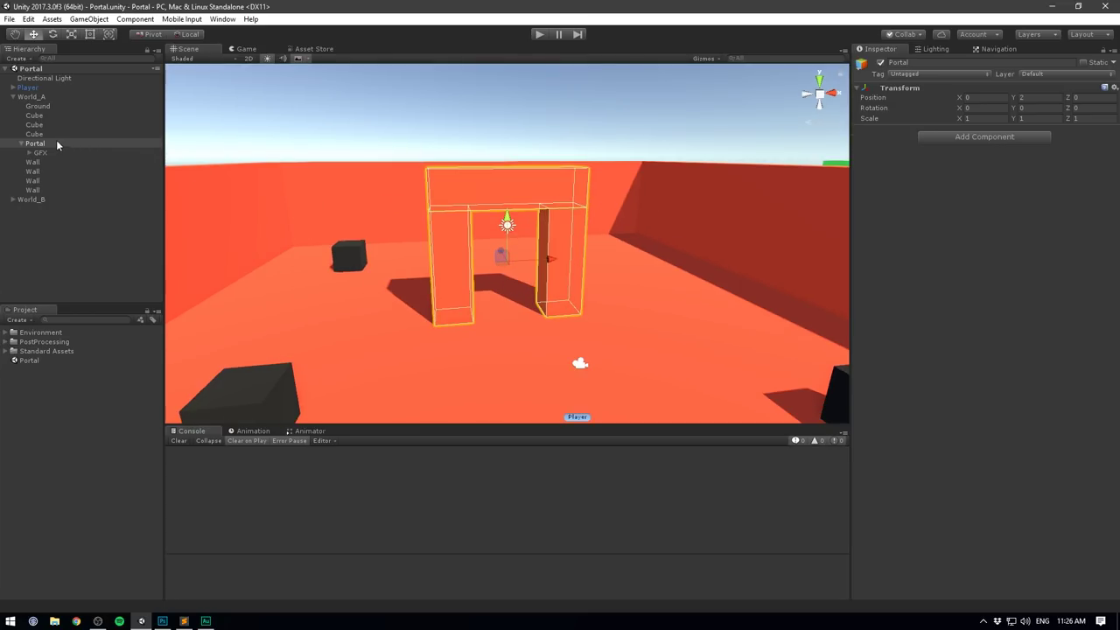
Add a 3D Plane as a child of World_A's Portal and set its X rotation to -90.
right_click(55, 143)
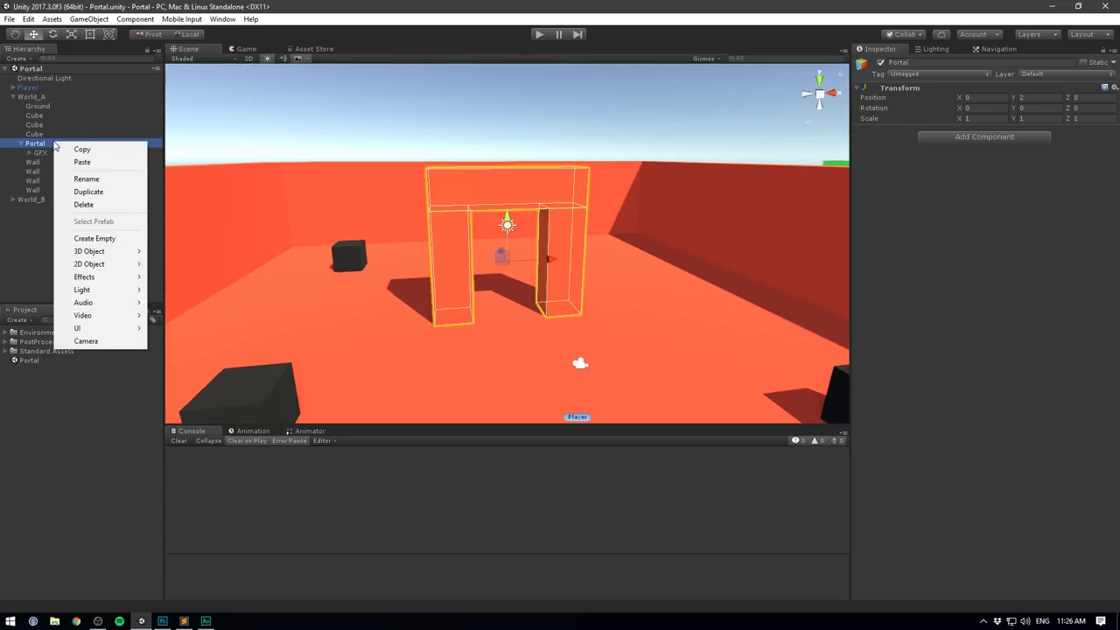
mouse_move(107, 254)
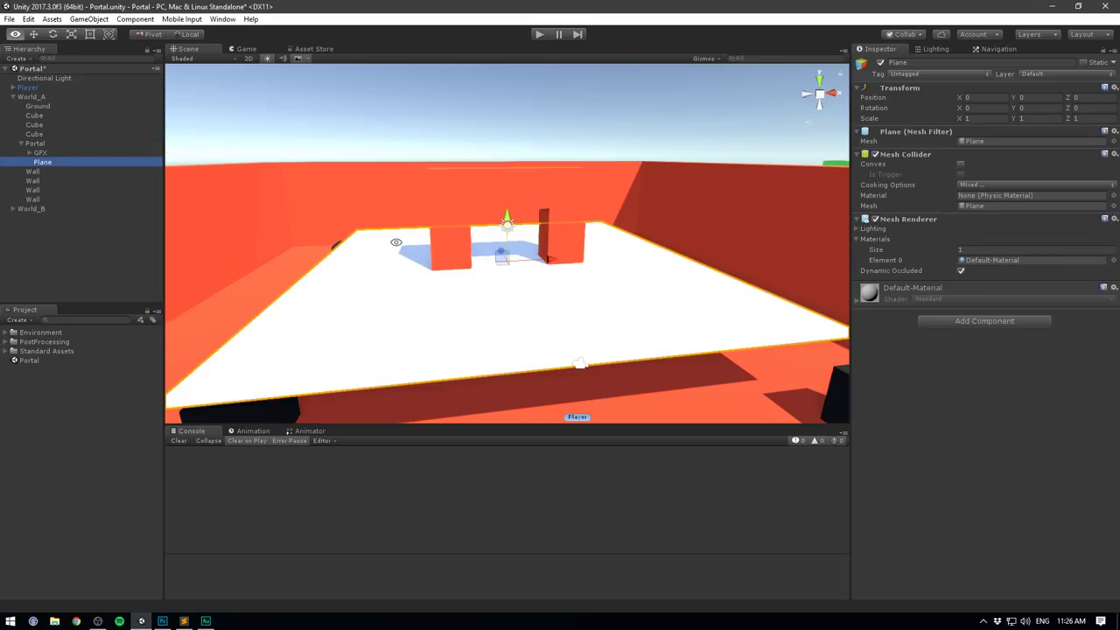
alt+drag(403, 249, 420, 262)
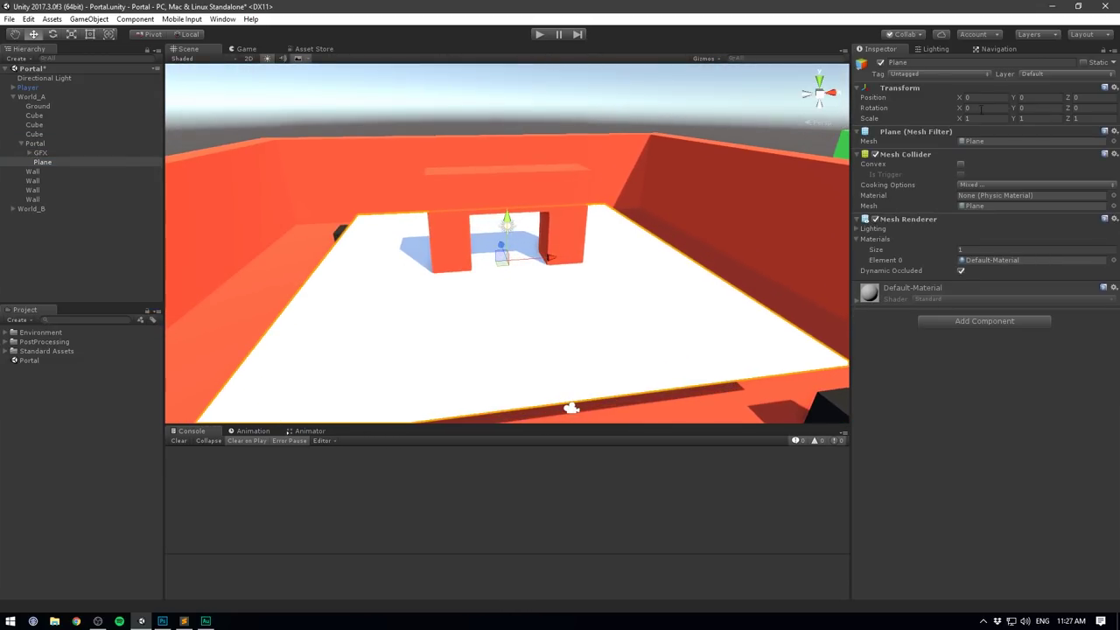
click(981, 109)
text(-90)
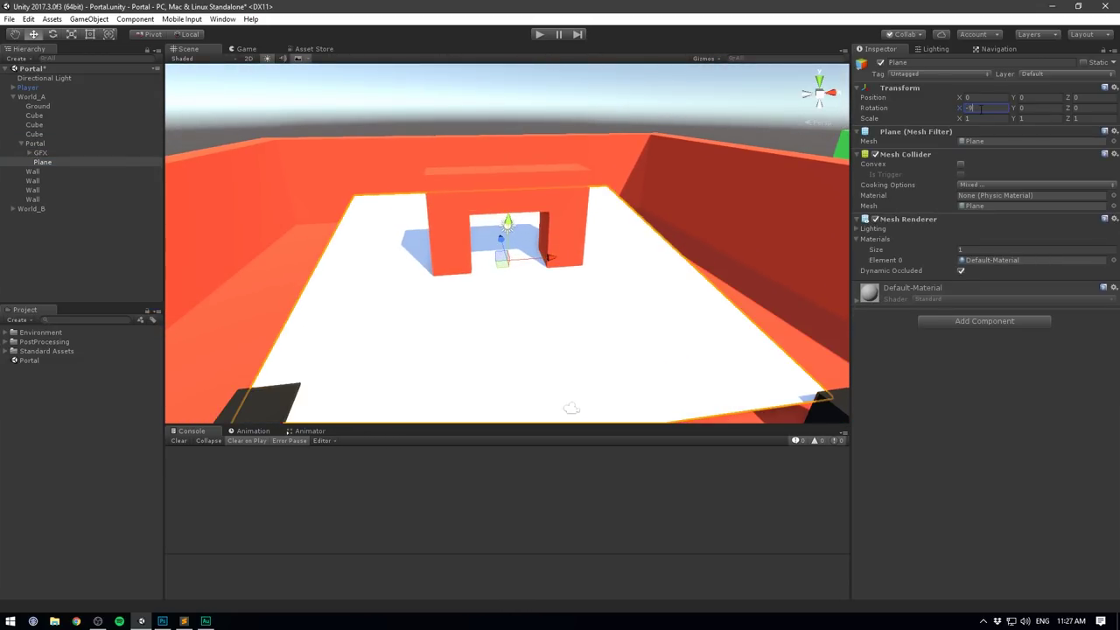
key(Return)
Scale the plane to fill the portal's doorway, setting its scale to X 0.21, Y 0.3 and Z 0.3.
key(r)
drag(506, 258, 467, 276)
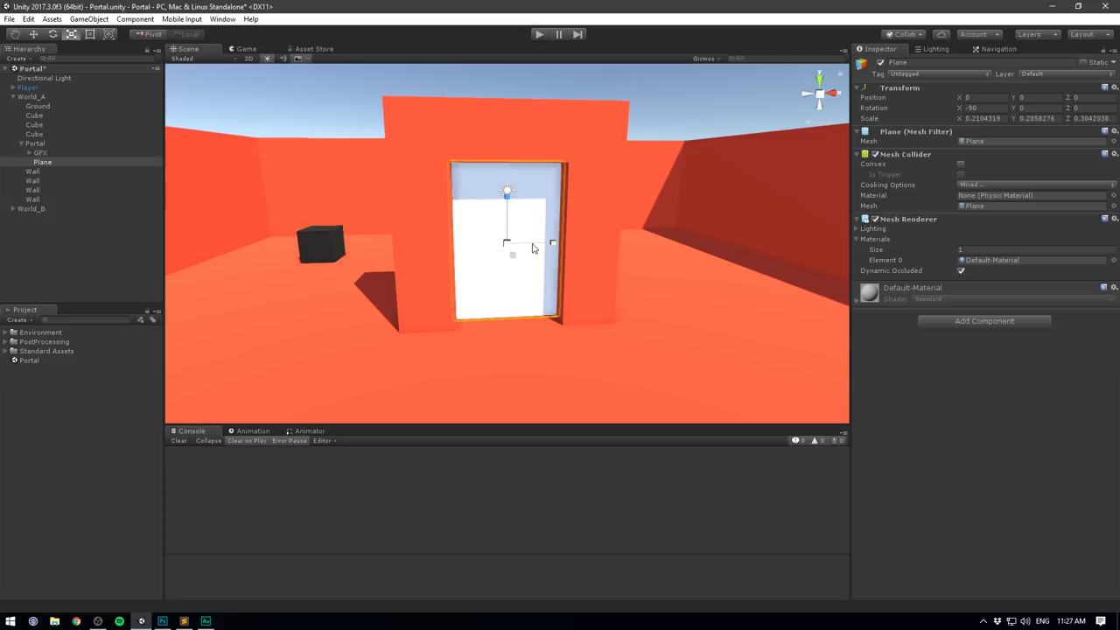
click(995, 118)
text(0.21)
key(Tab)
text(0.3)
key(Tab)
text(0.3)
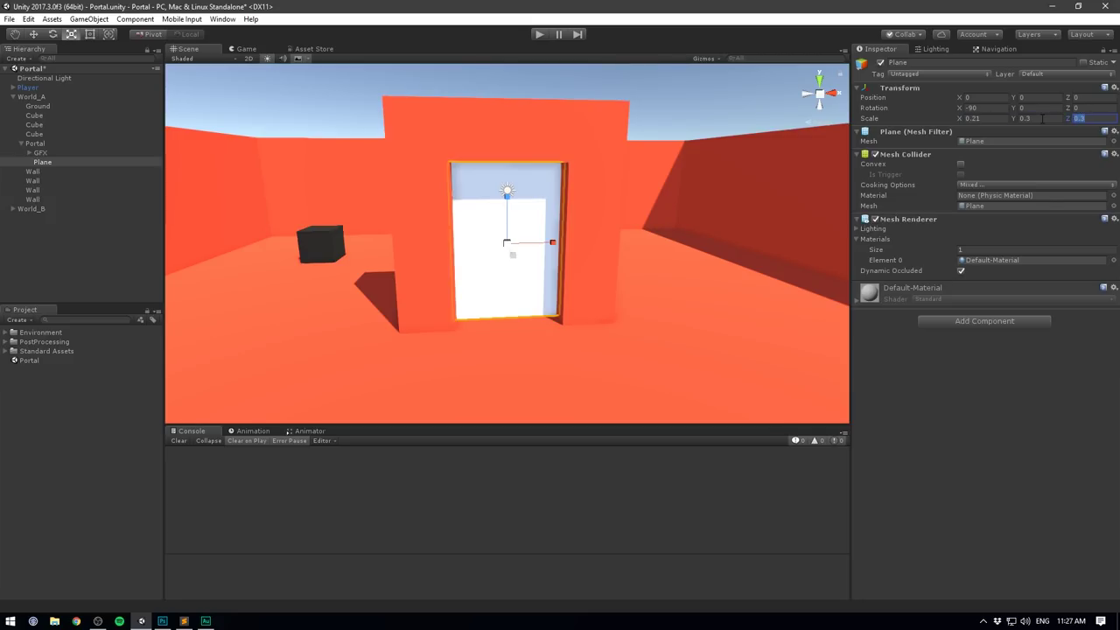
click(652, 123)
mouse_move(652, 122)
alt+mouse_down()
mouse_move(690, 126)
mouse_move(580, 128)
mouse_move(653, 127)
alt+mouse_up()
Rename the plane to RenderPlane and remove its Mesh Collider component.
click(42, 162)
key(F2)
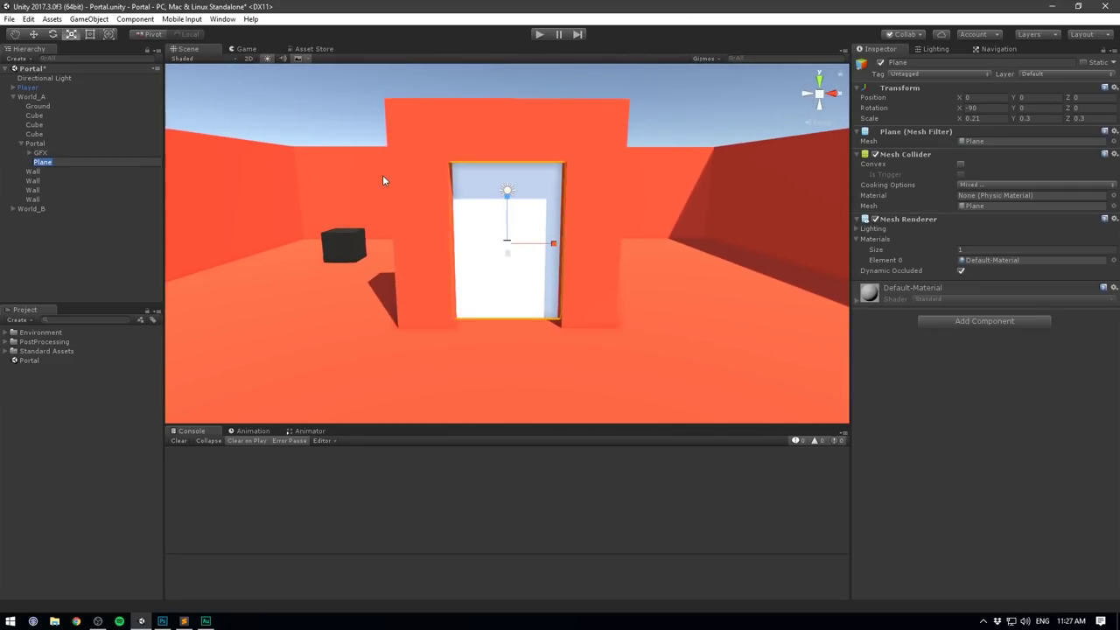
key(F2)
text(RenderPlane)
key(Return)
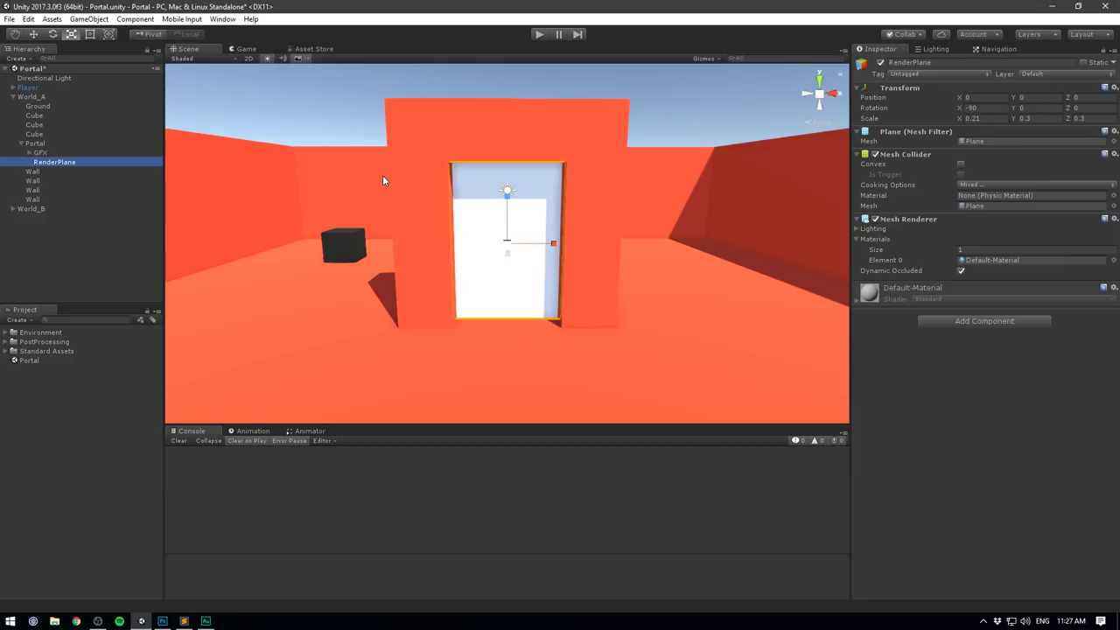
right_click(910, 155)
click(970, 203)
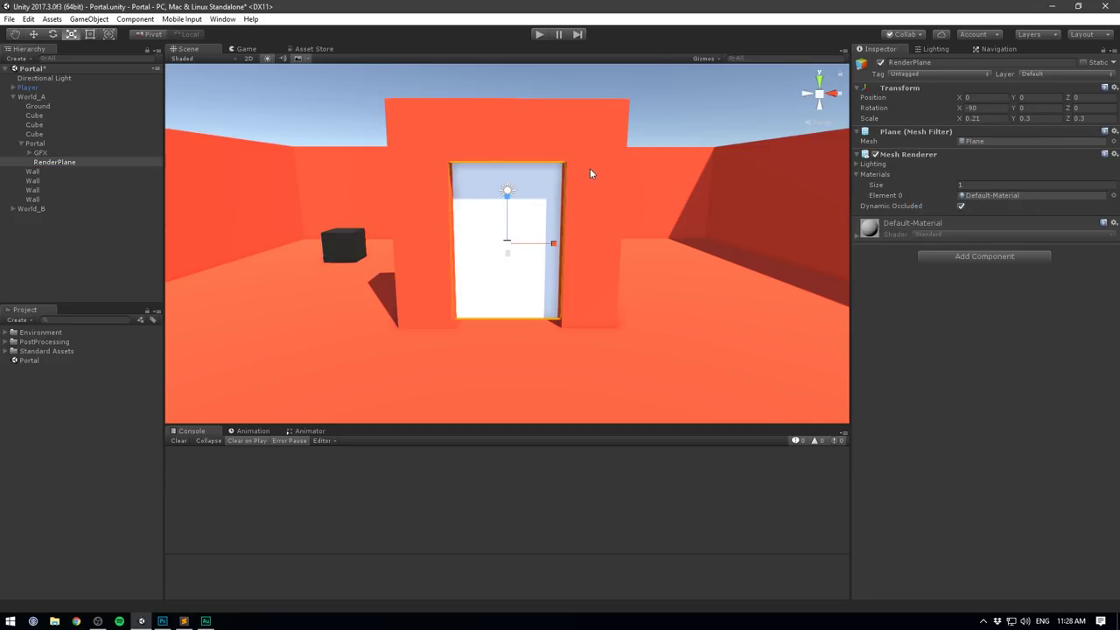
Push RenderPlane toward the back of the doorway by setting its Z position to 0.5.
alt+drag(590, 168, 485, 261)
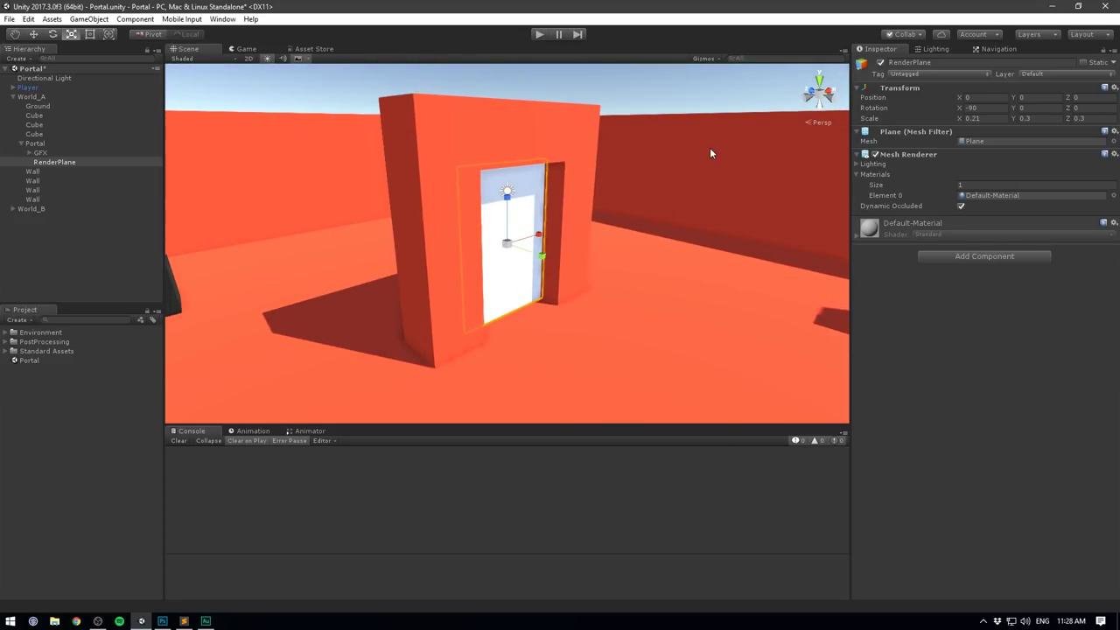
click(1085, 97)
text(1)
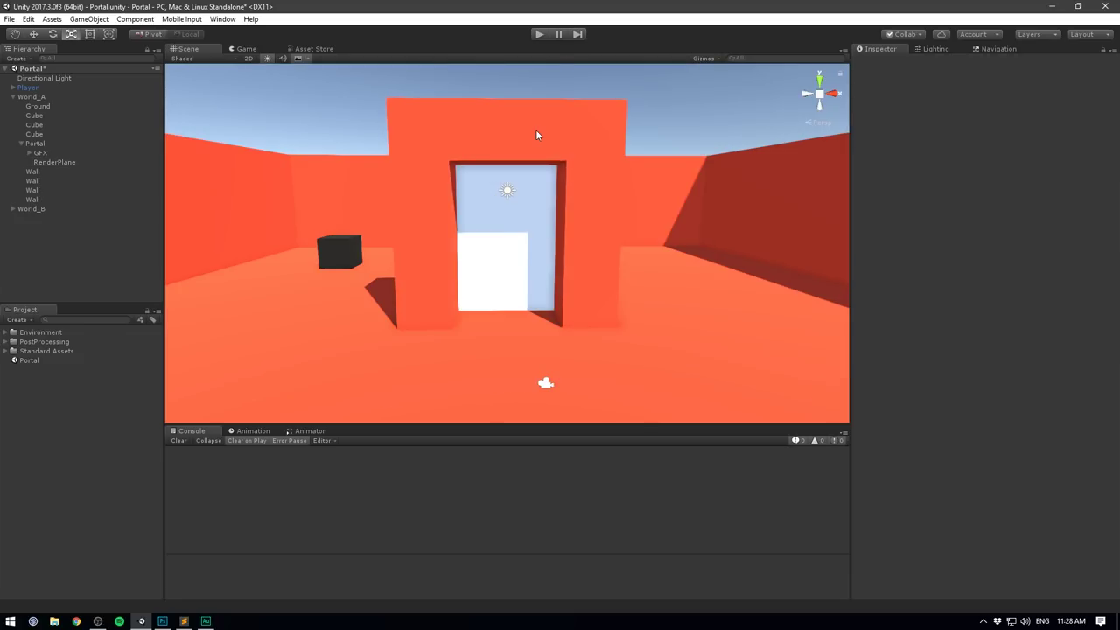
Create a material named CameraMat_B in the project assets and assign it to RenderPlane.
right_click(35, 429)
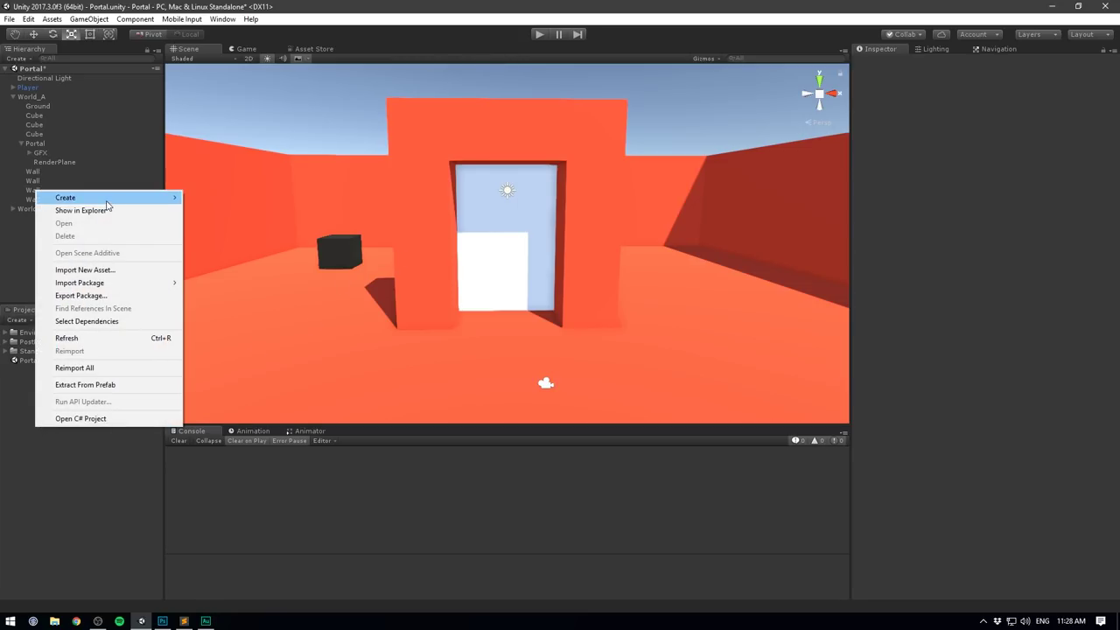
mouse_move(109, 204)
click(221, 341)
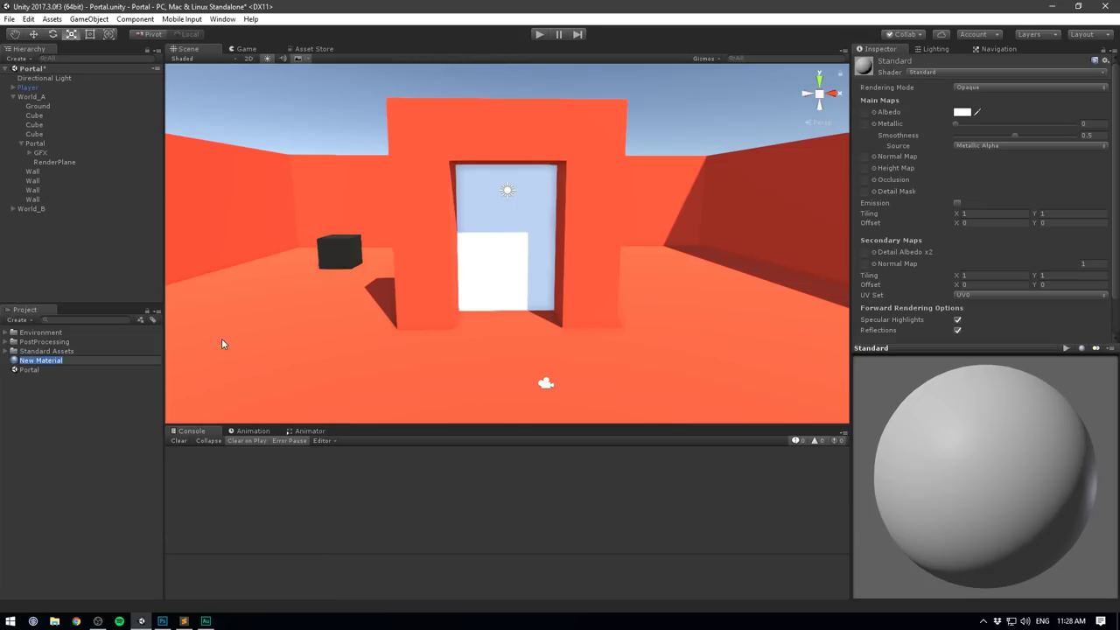
text(CameraMat_B)
key(Return)
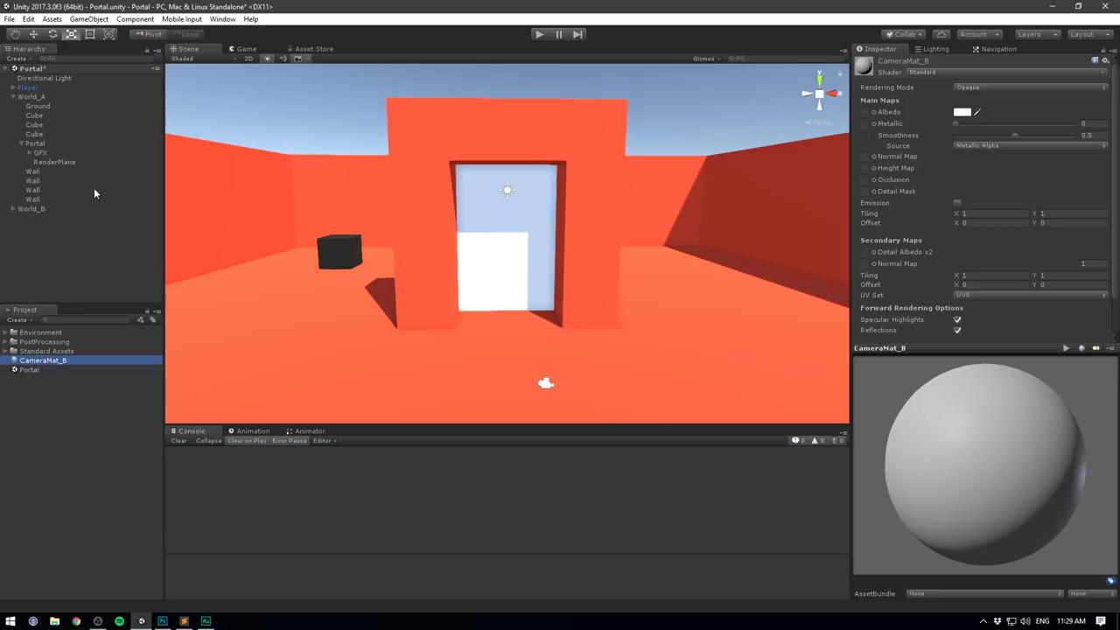
click(44, 164)
drag(45, 361, 993, 195)
Duplicate PlayerCamera, move the copy out of Player to the scene root, and rename it Camera_B.
alt+drag(613, 263, 557, 260)
middle_drag(557, 259, 393, 251)
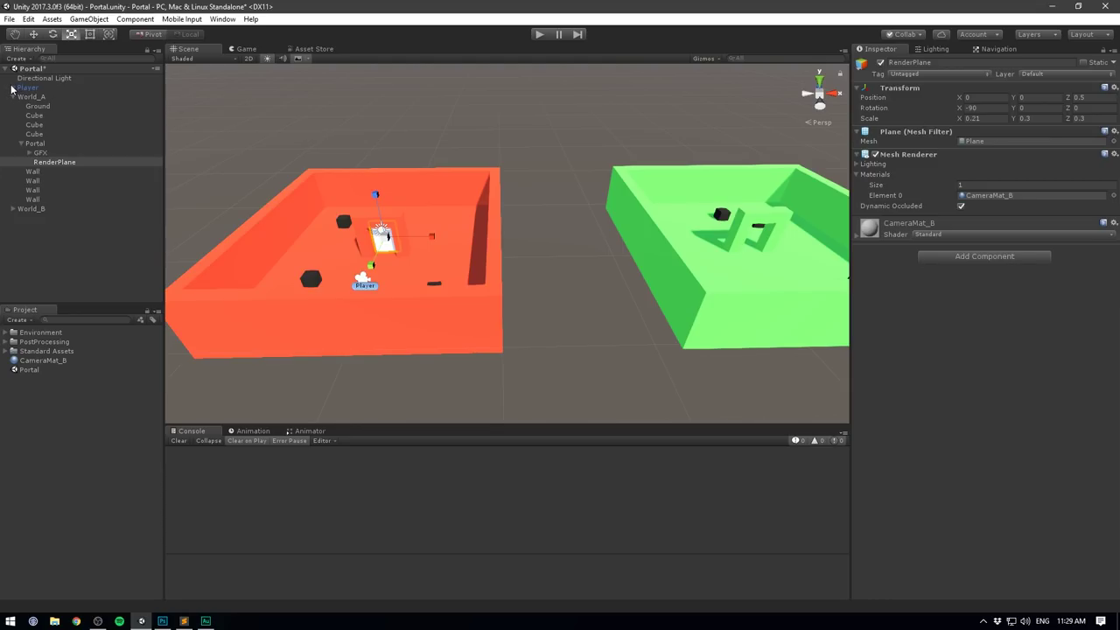
click(12, 88)
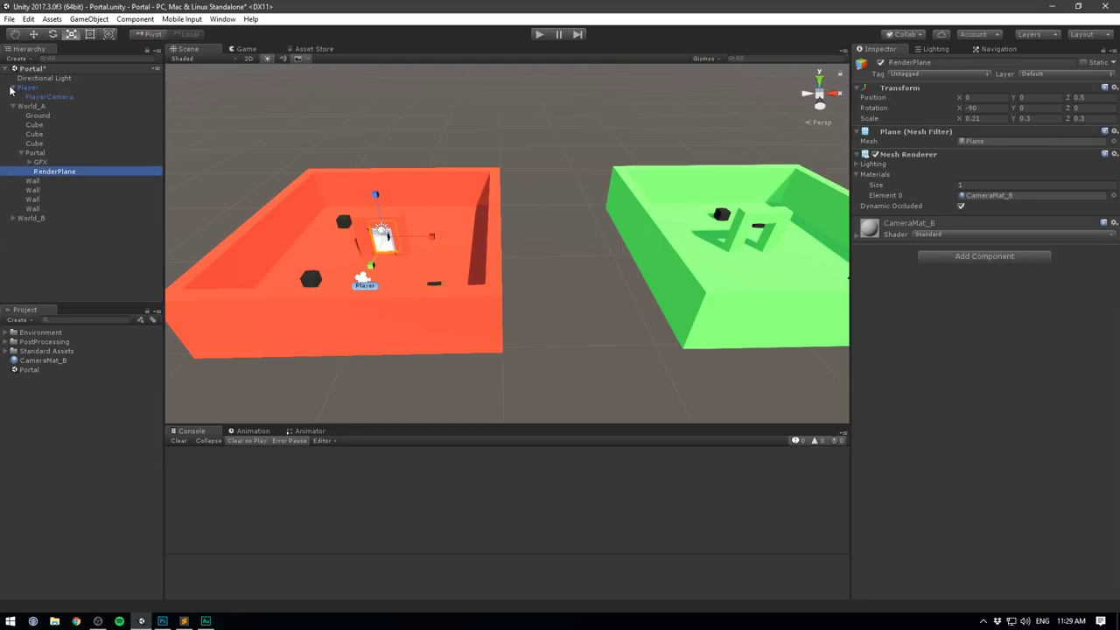
click(44, 96)
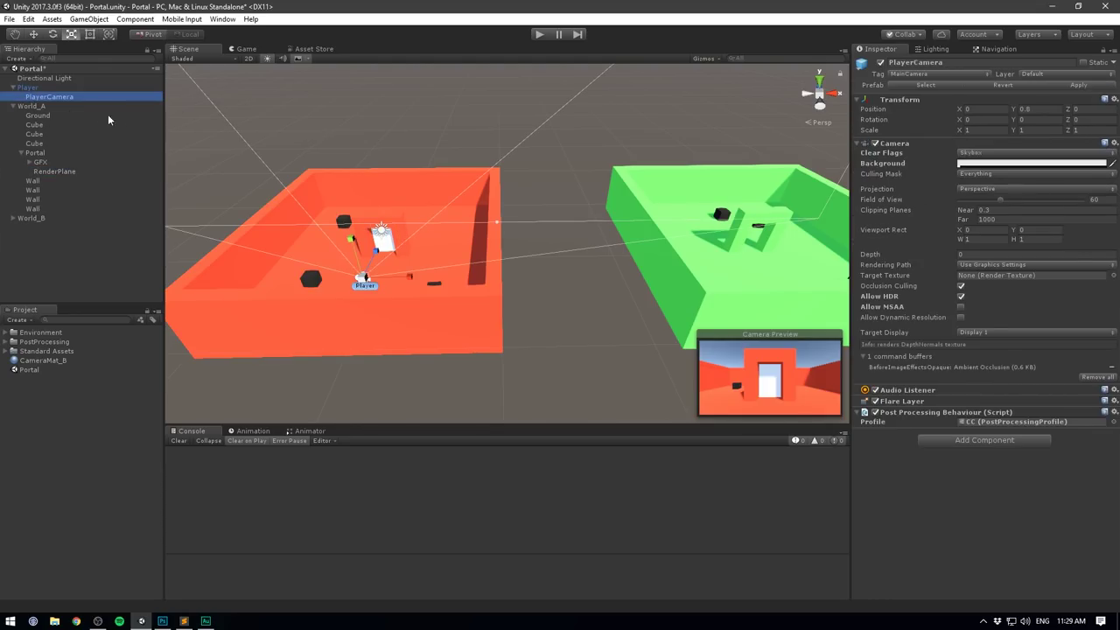
right_drag(420, 165, 632, 204)
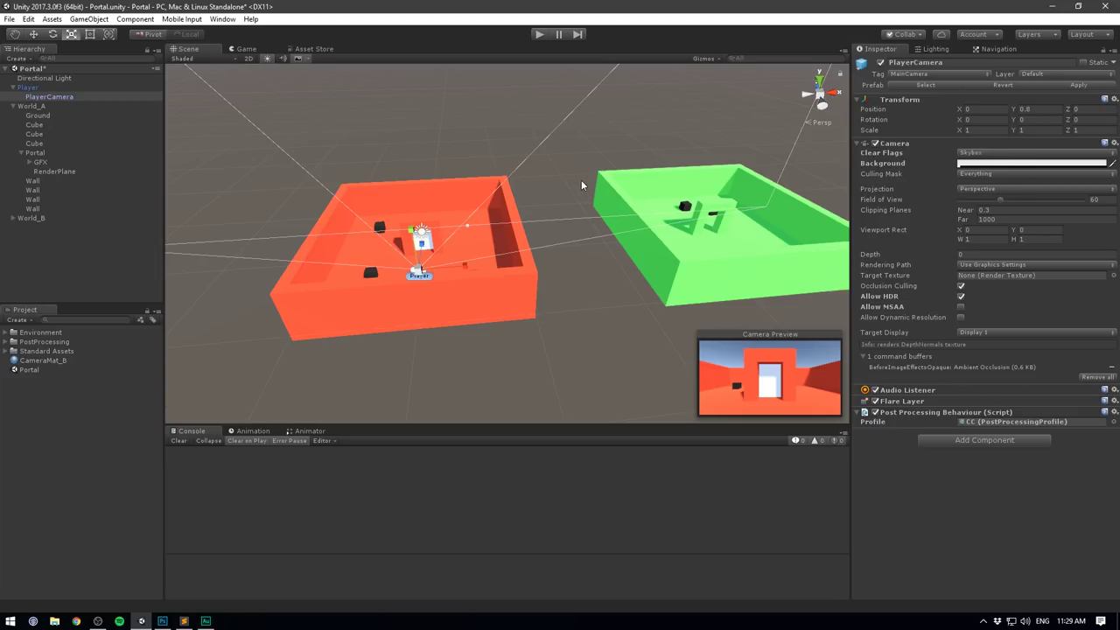
alt+drag(581, 183, 555, 181)
key(ctrl+d)
drag(61, 105, 85, 243)
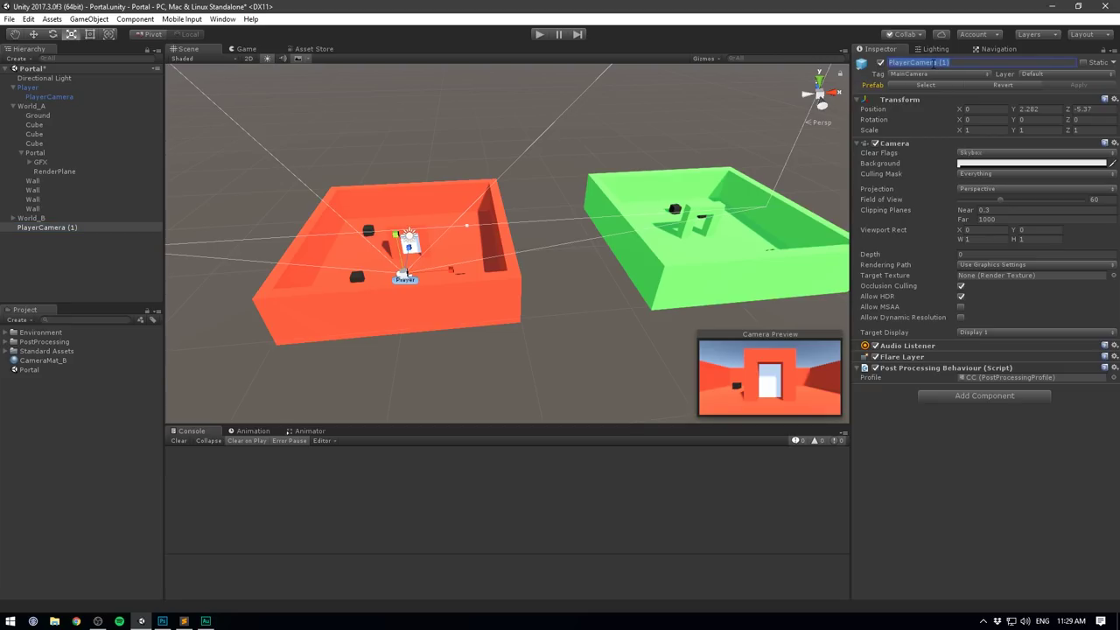
text(Camera_B)
key(Return)
Position Camera_B in the green room at X 32, Y 2, Z 0 and set its tag to Untagged.
click(995, 108)
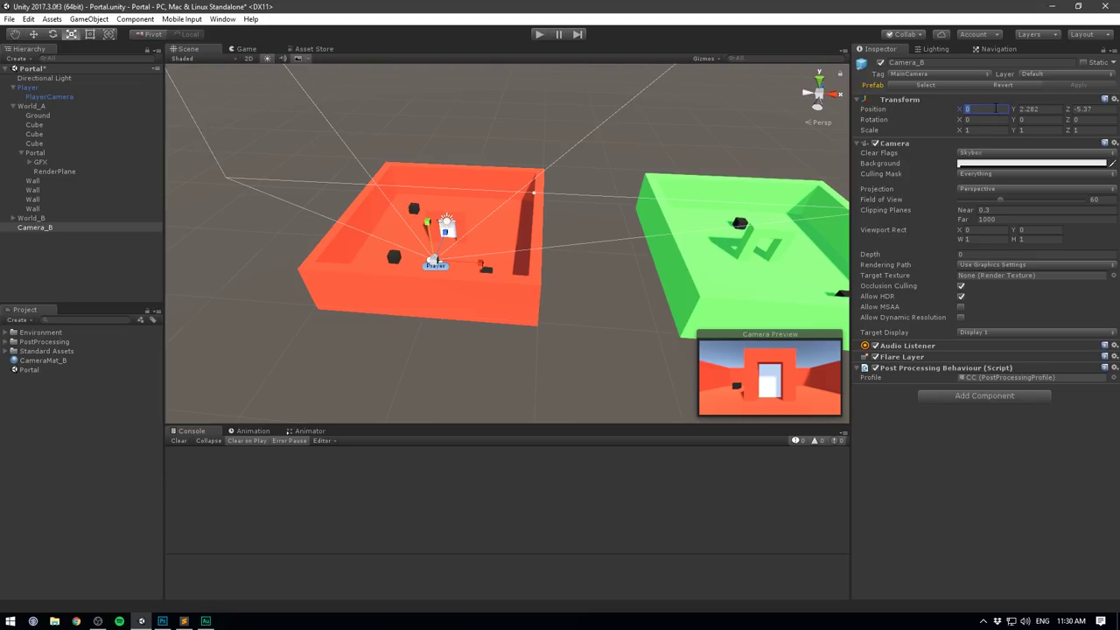
key(Tab)
text(2)
key(Tab)
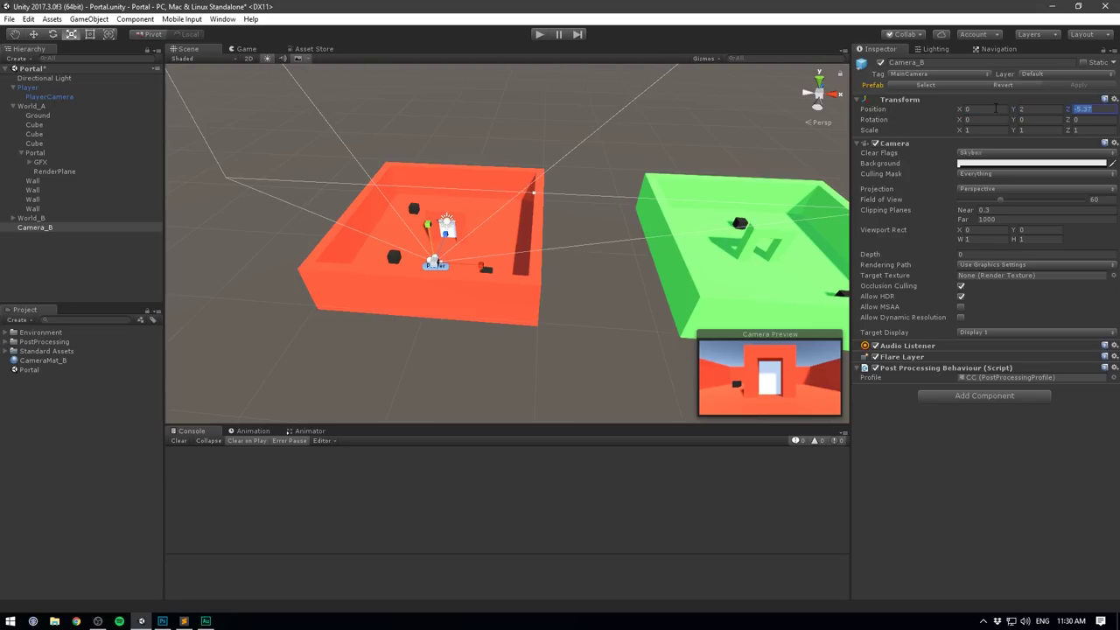
text(0)
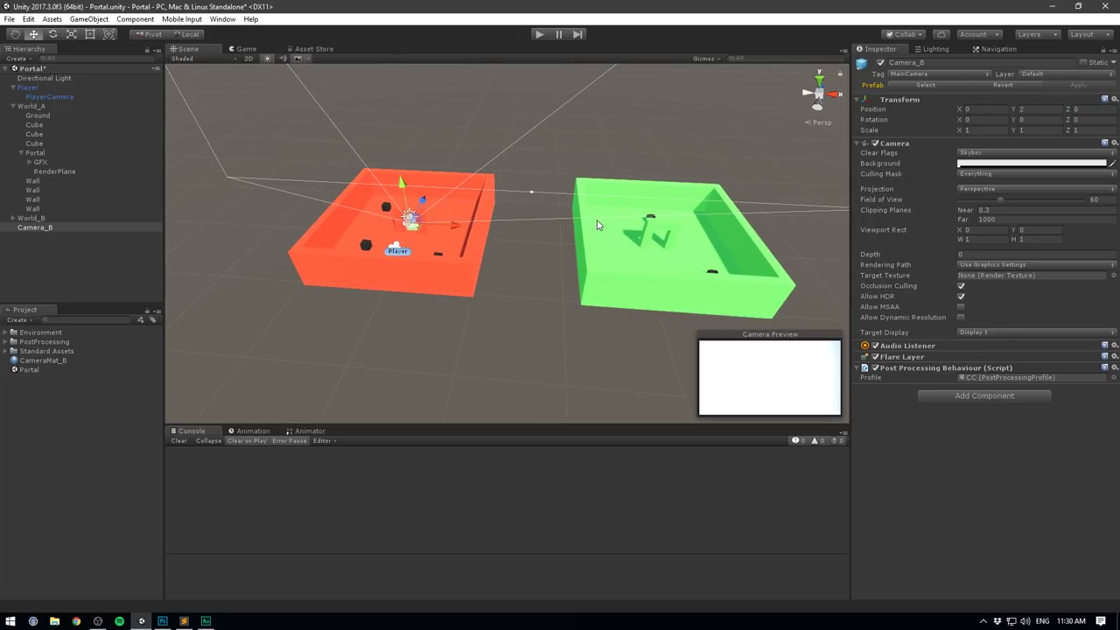
click(922, 100)
click(922, 101)
click(975, 110)
text(32)
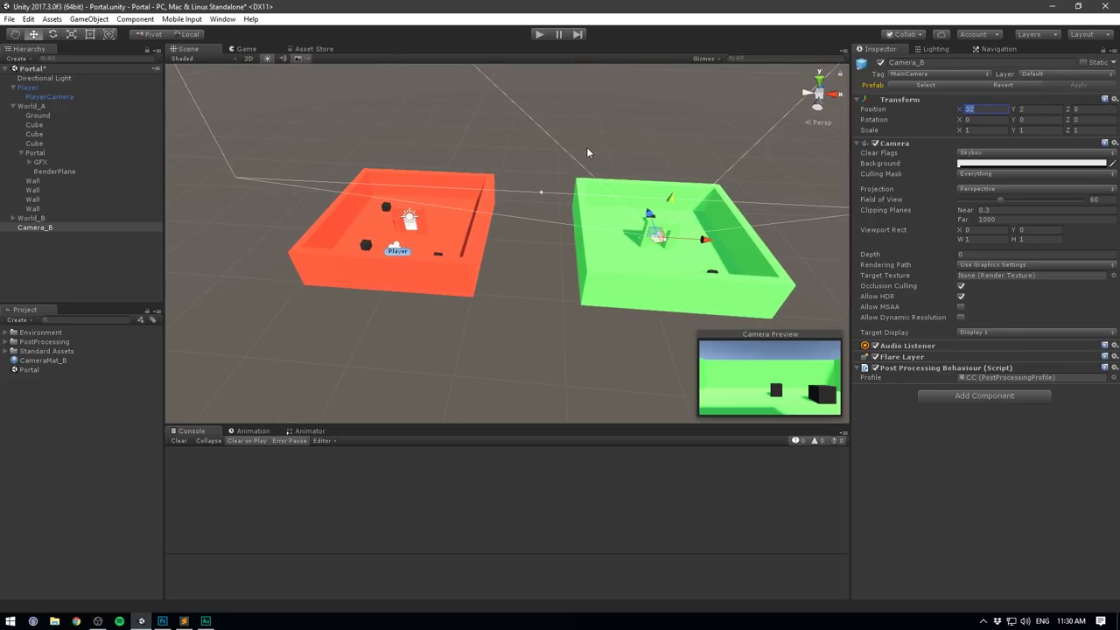
key(Return)
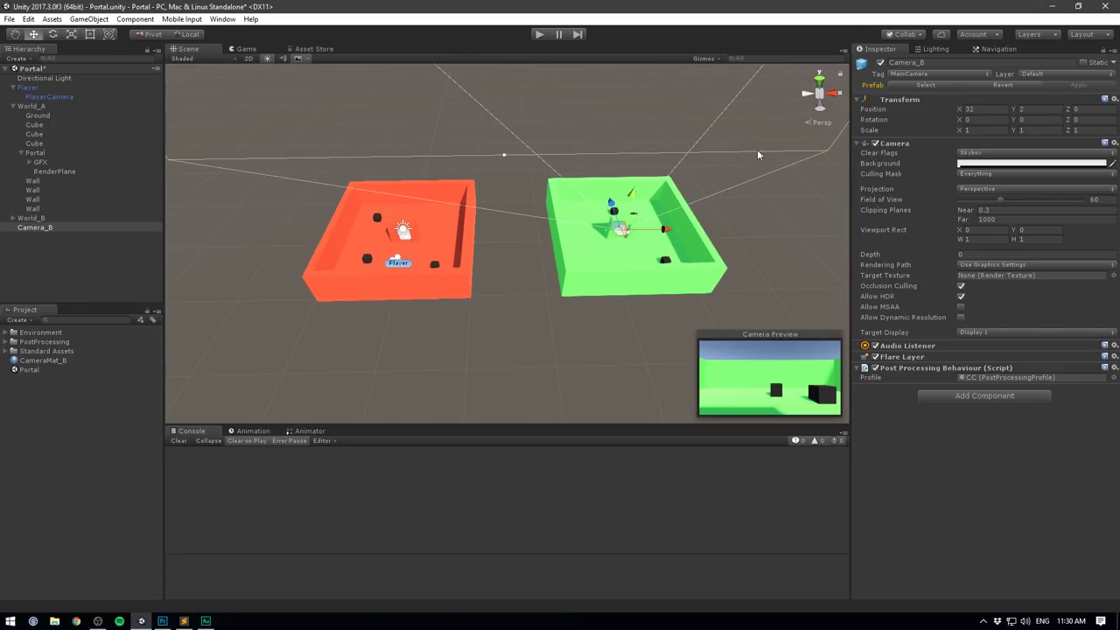
click(919, 75)
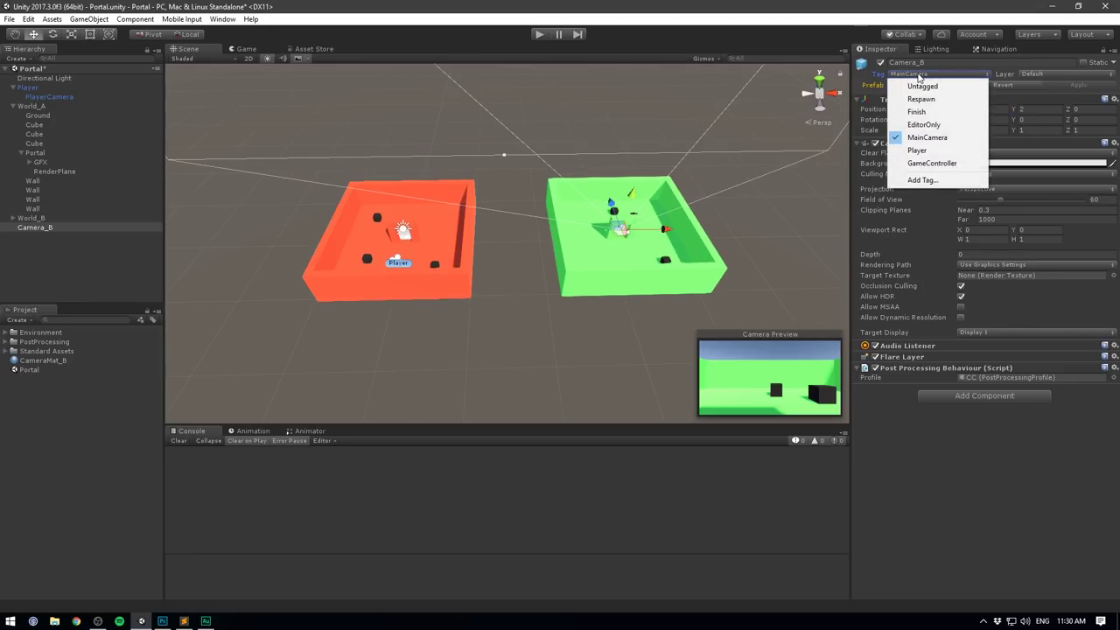
click(923, 86)
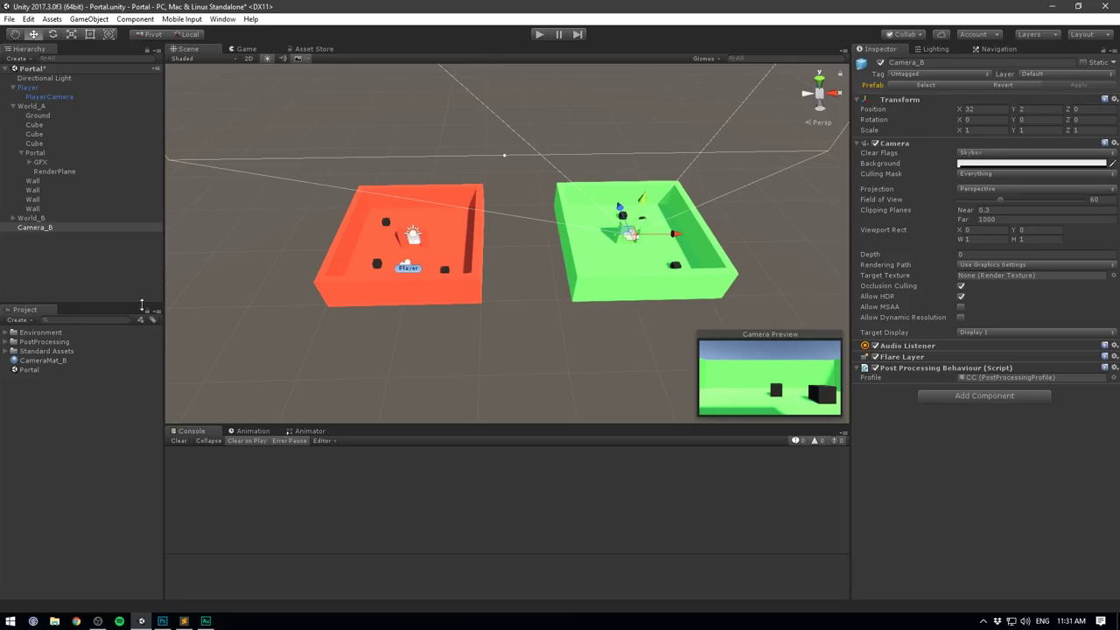
Create a render texture named CameraTexture_B in the project assets.
right_click(38, 411)
mouse_move(96, 184)
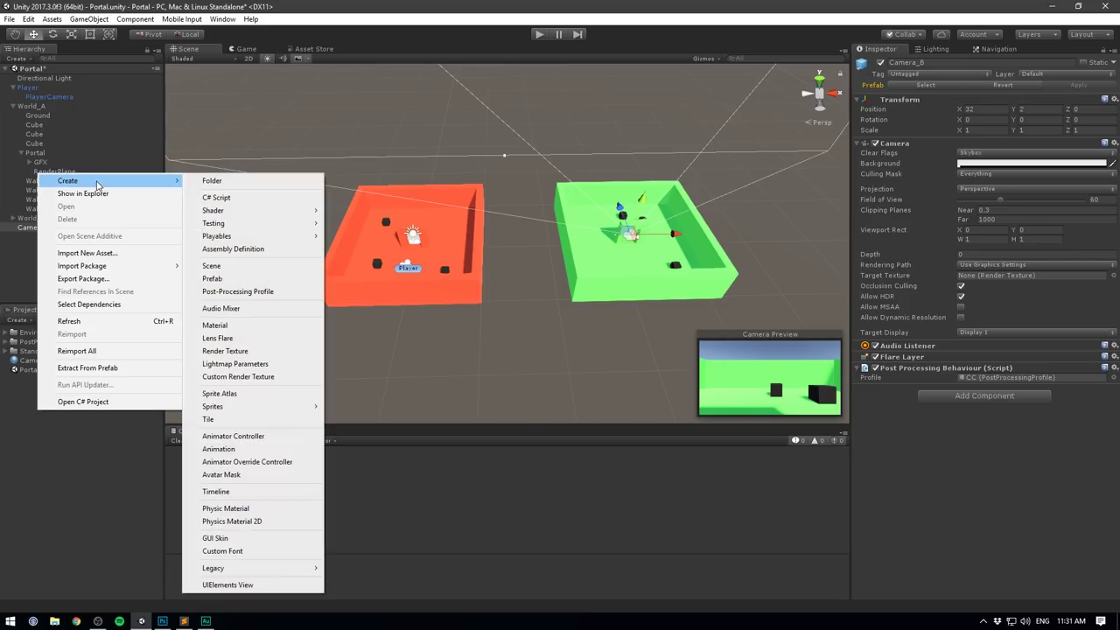
click(225, 351)
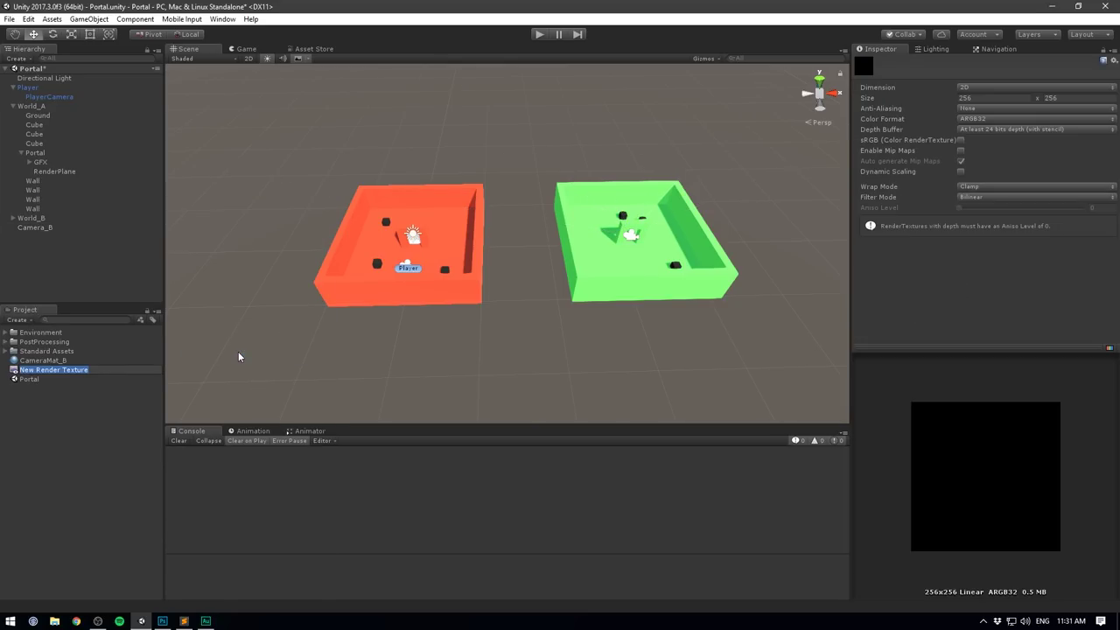
text(CameraTexture_B)
key(Return)
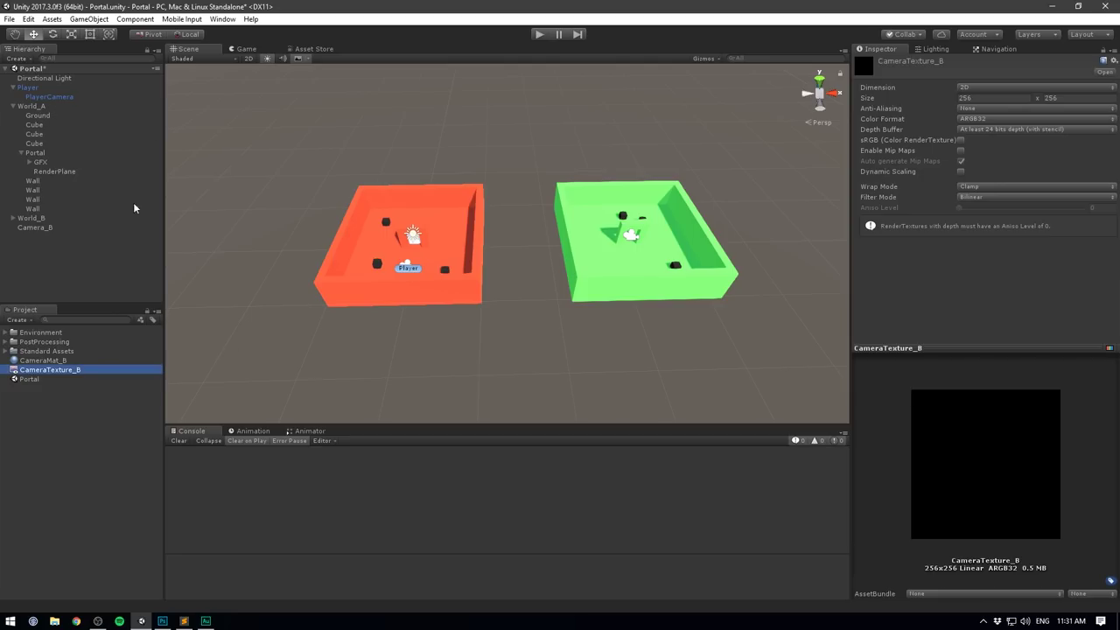
Assign CameraTexture_B as Camera_B's target texture and check the render texture's preview.
click(33, 228)
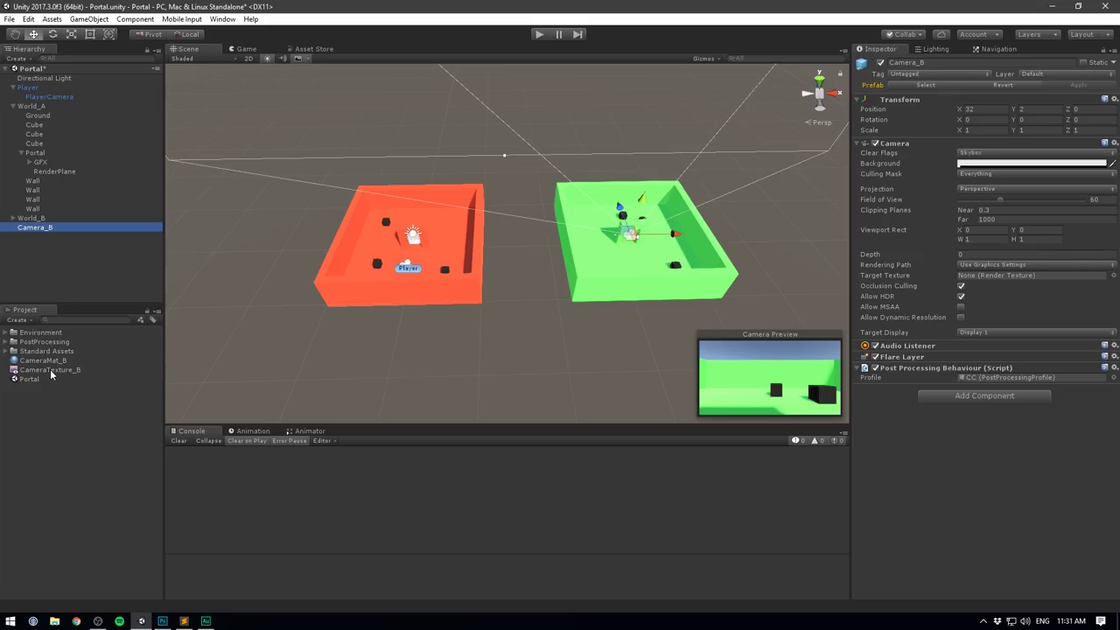
drag(51, 375, 1031, 274)
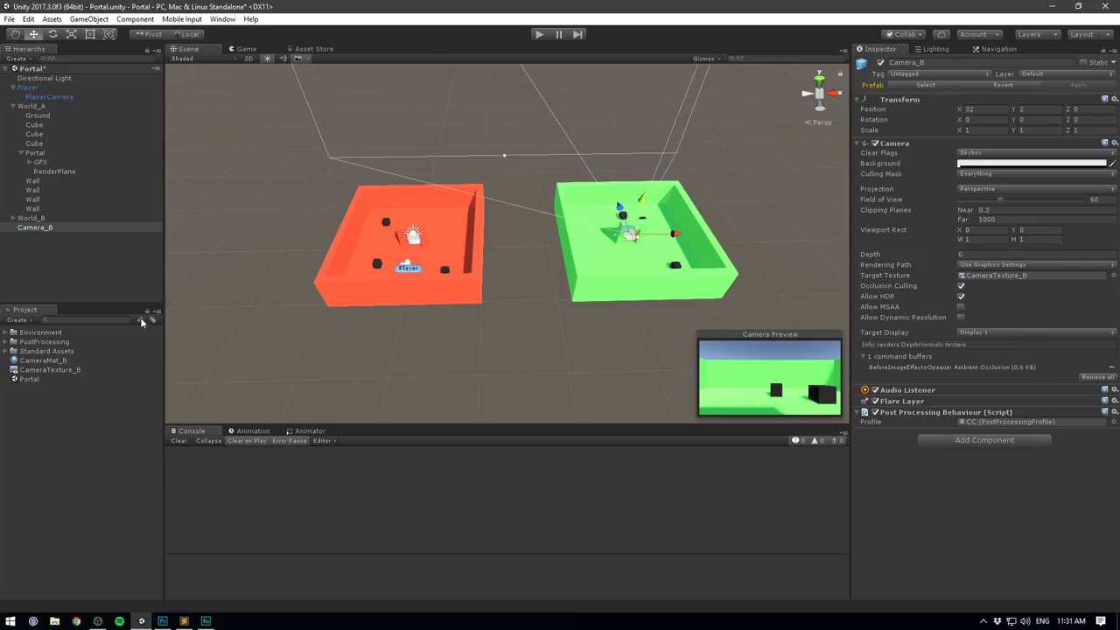
click(17, 372)
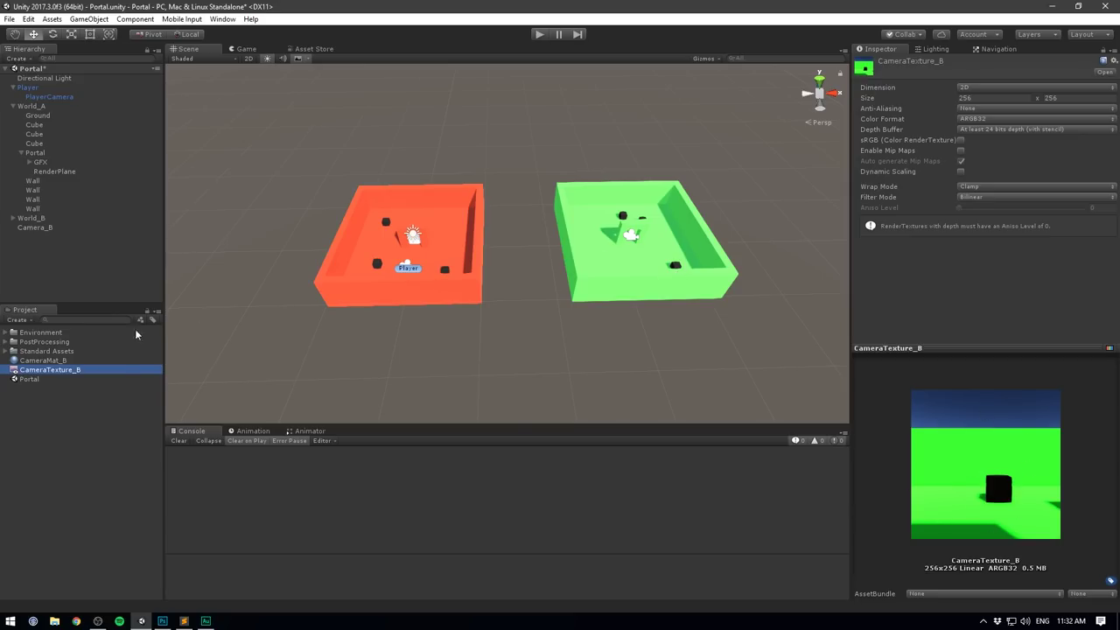
Assign CameraTexture_B as the albedo map of CameraMat_B and check the portal's render plane in the red room.
click(35, 361)
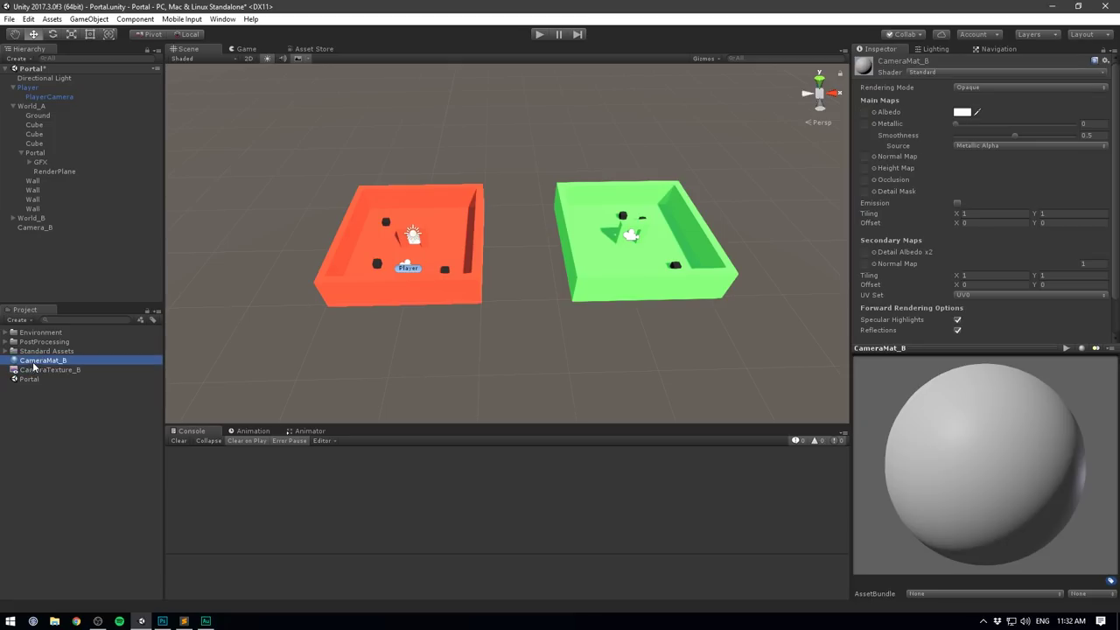
drag(35, 368, 870, 114)
middle_drag(438, 213, 532, 202)
scroll(532, 203, up, 15)
alt+drag(545, 142, 534, 248)
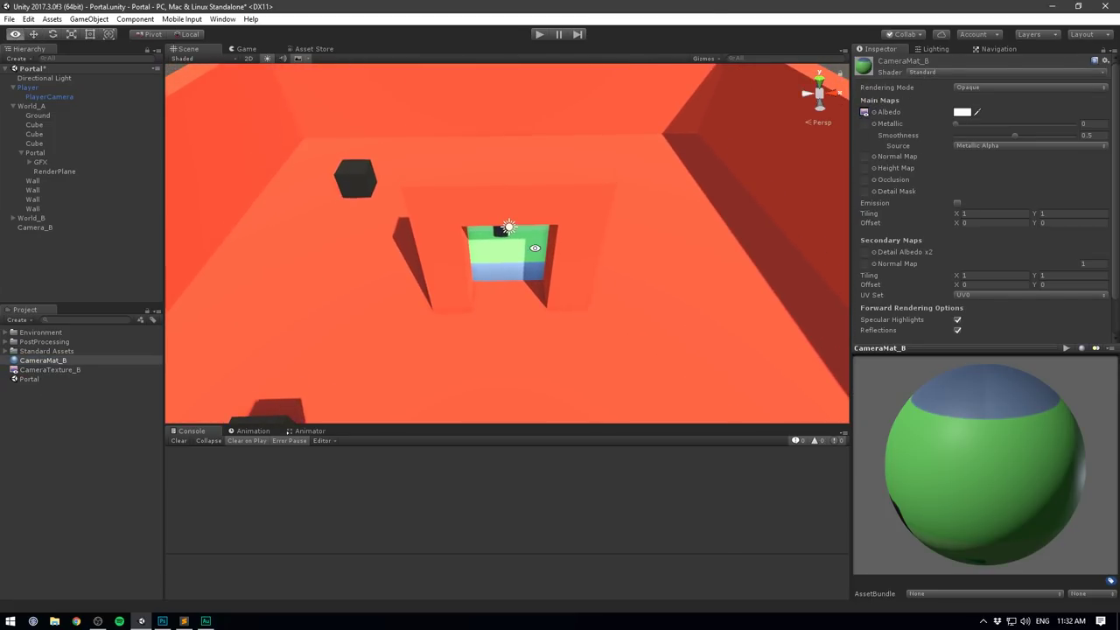
right_drag(534, 248, 564, 198)
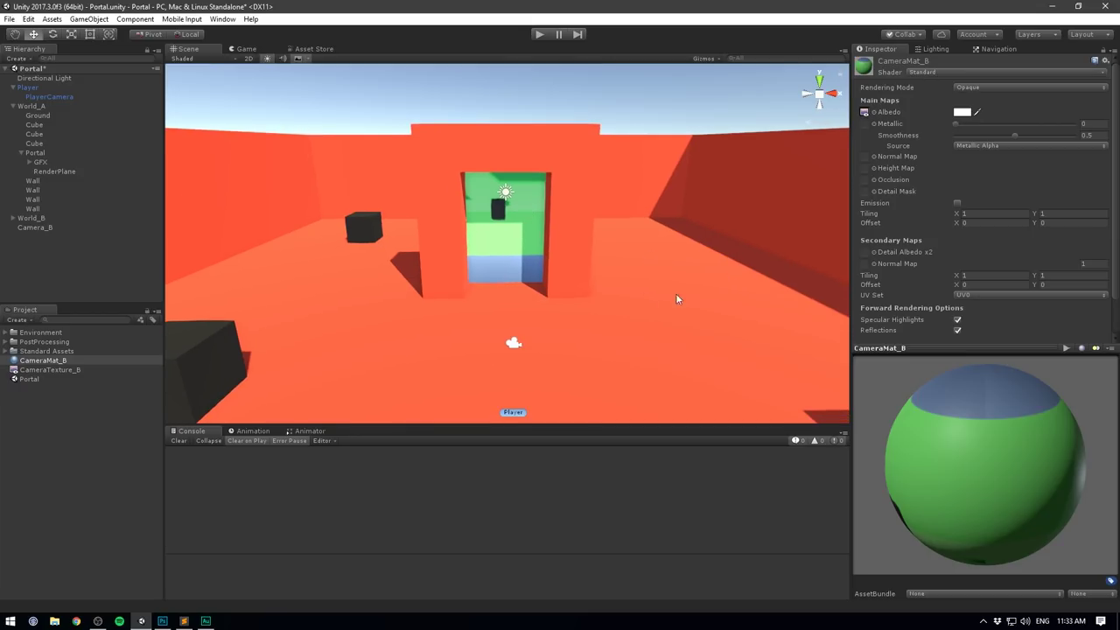
Try moving Camera_B to about X 33.23, Z -4.61 and rotating it to about X -11.6, Y -25.6, checking the portal view.
click(66, 372)
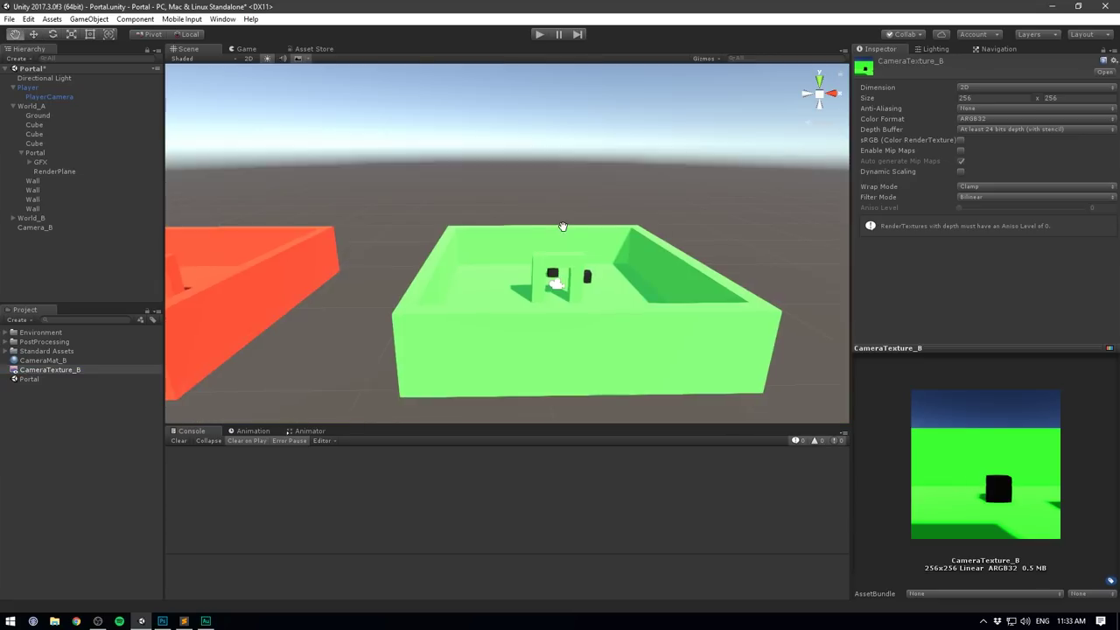
middle_drag(562, 227, 499, 257)
scroll(486, 251, up, 4)
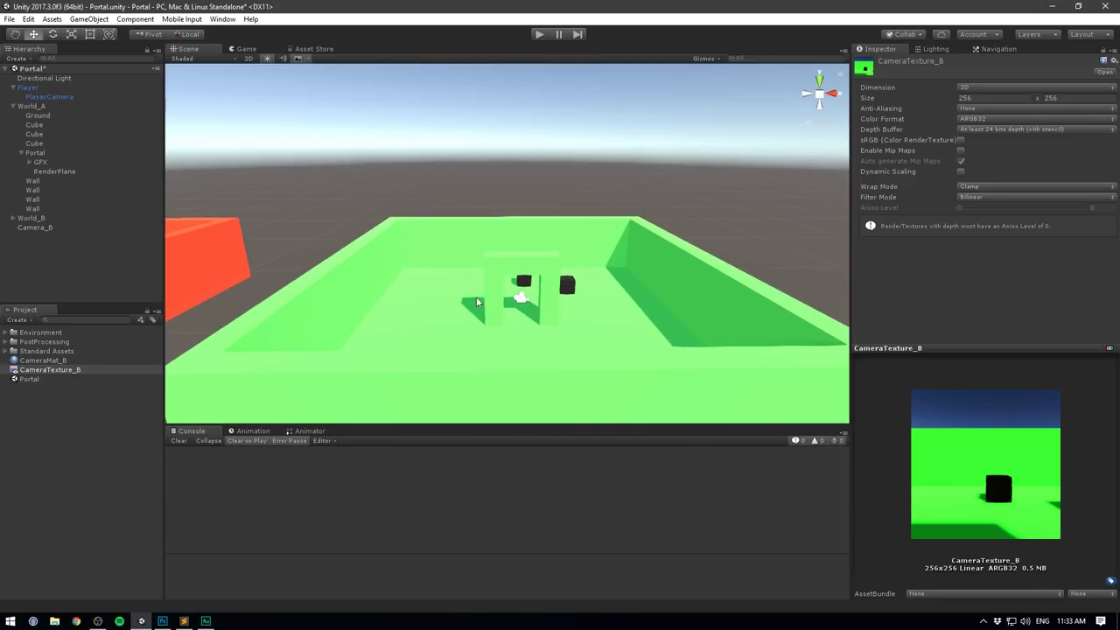
scroll(513, 293, up, 5)
click(482, 252)
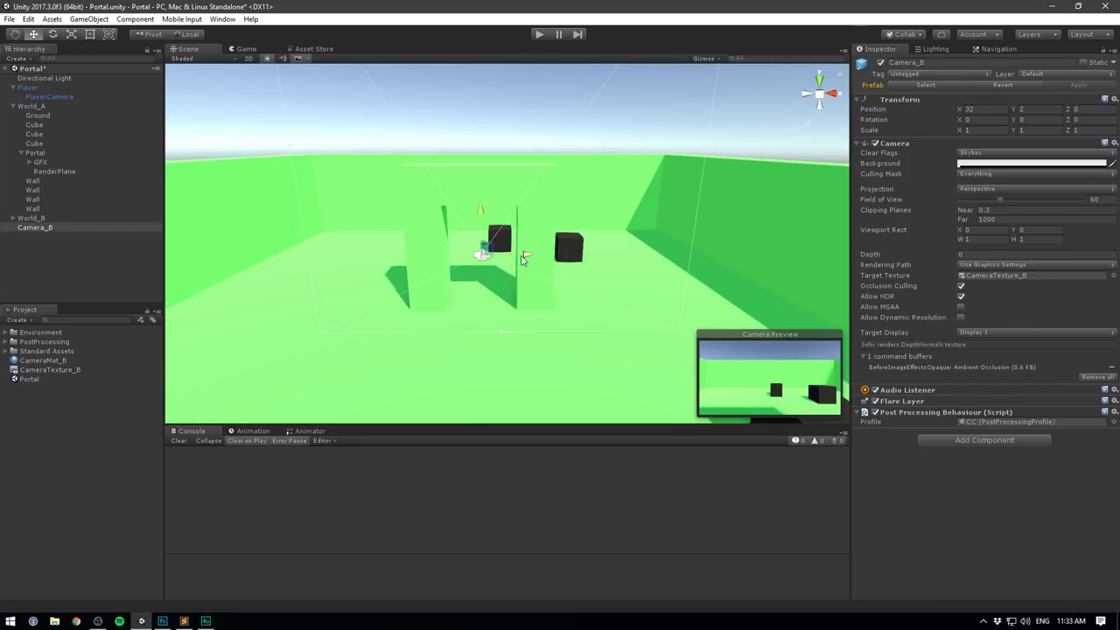
alt+drag(522, 260, 331, 346)
key(e)
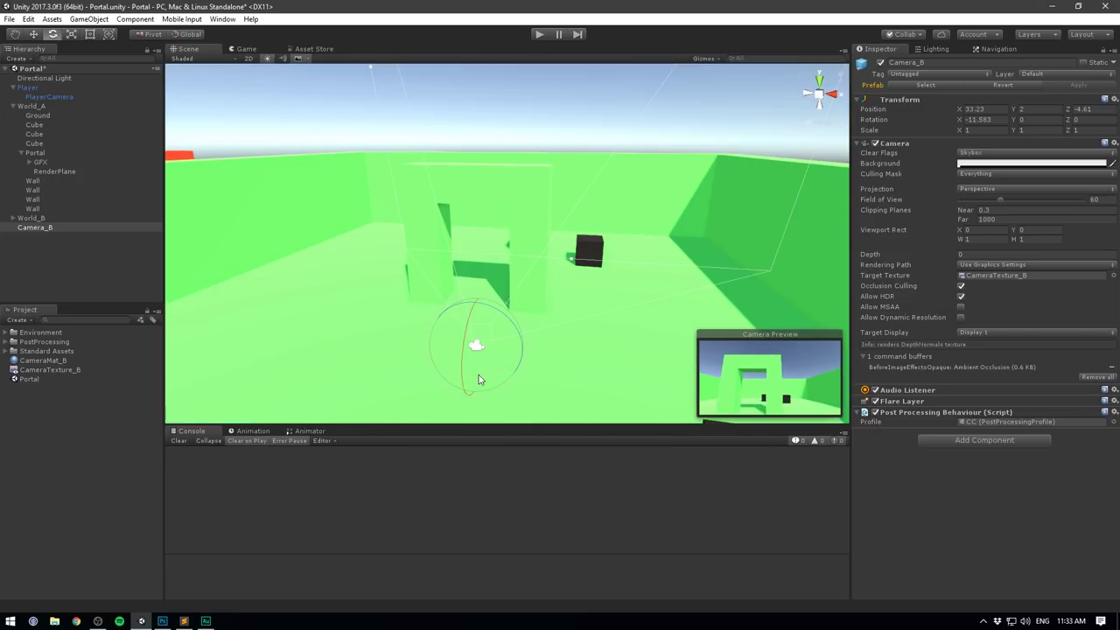
drag(480, 376, 526, 375)
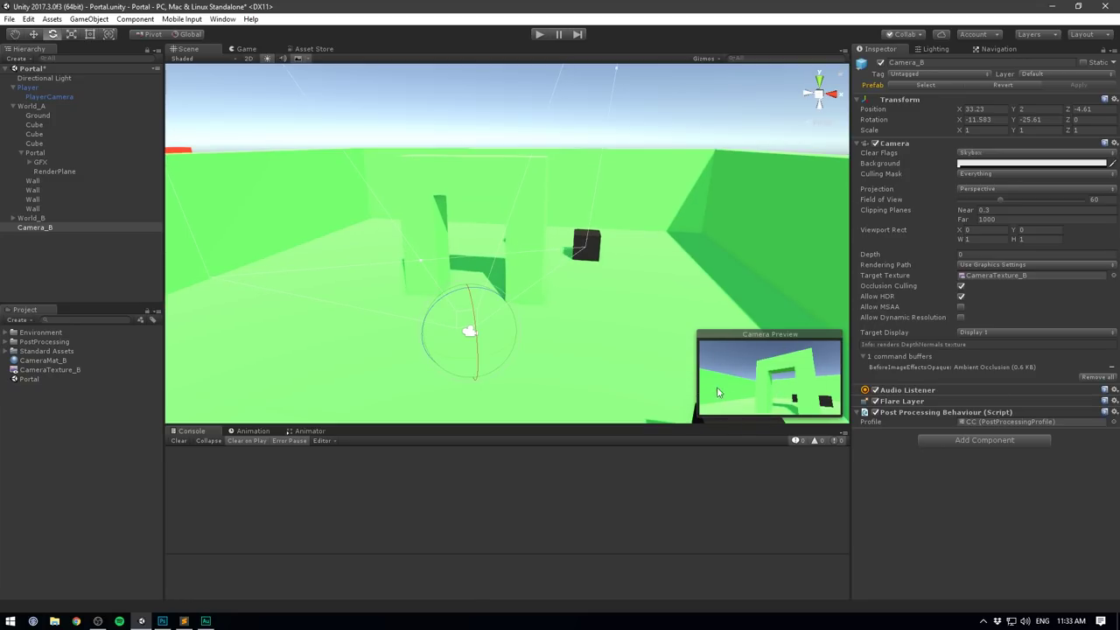
middle_drag(309, 180, 723, 251)
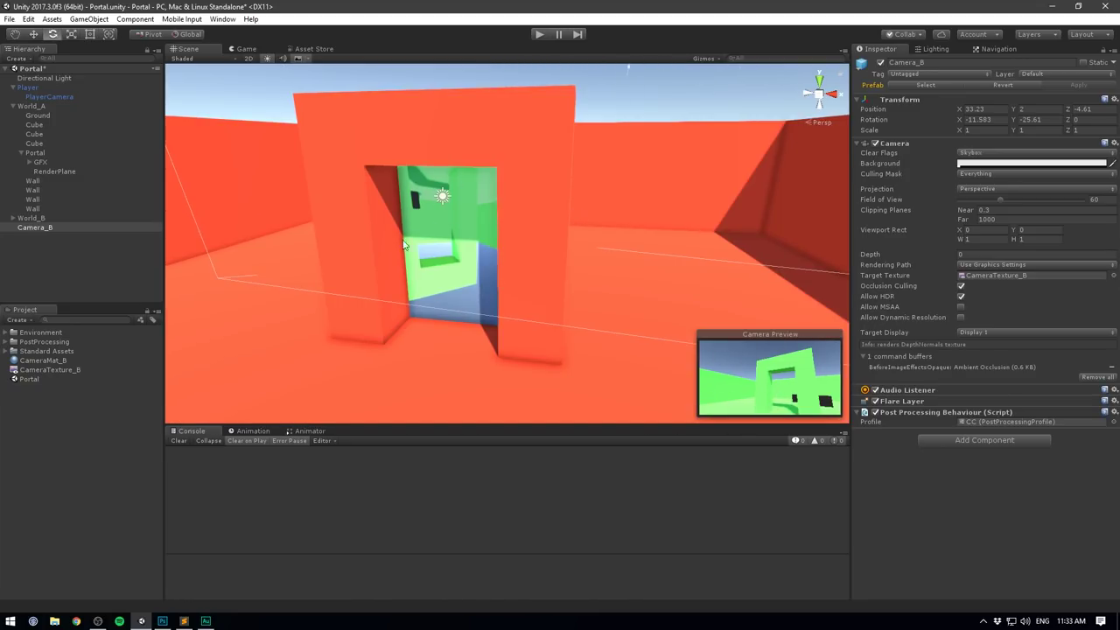
alt+scroll(557, 246, down, 5)
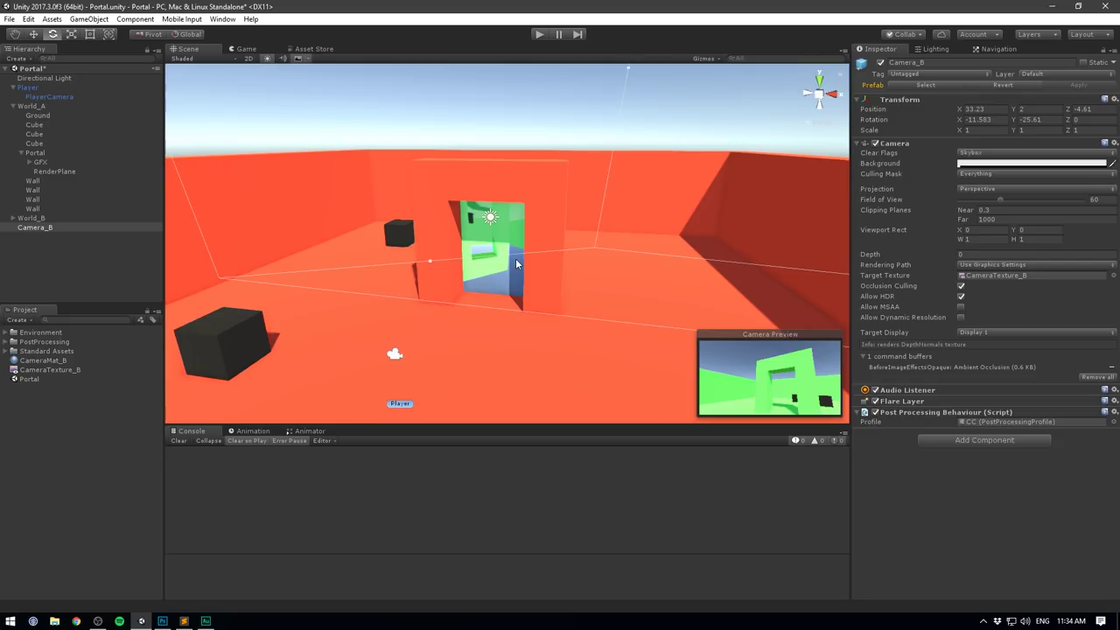
Import the ScreenCutoutShader file from the desktop into the project assets.
key(super+d)
drag(600, 80, 508, 180)
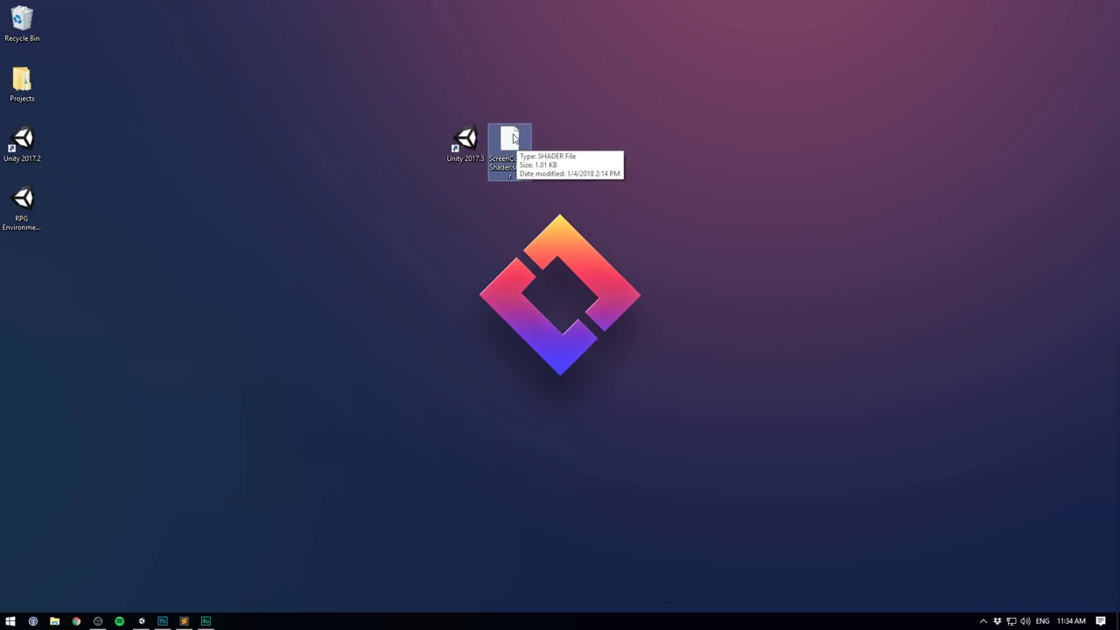
drag(517, 145, 93, 486)
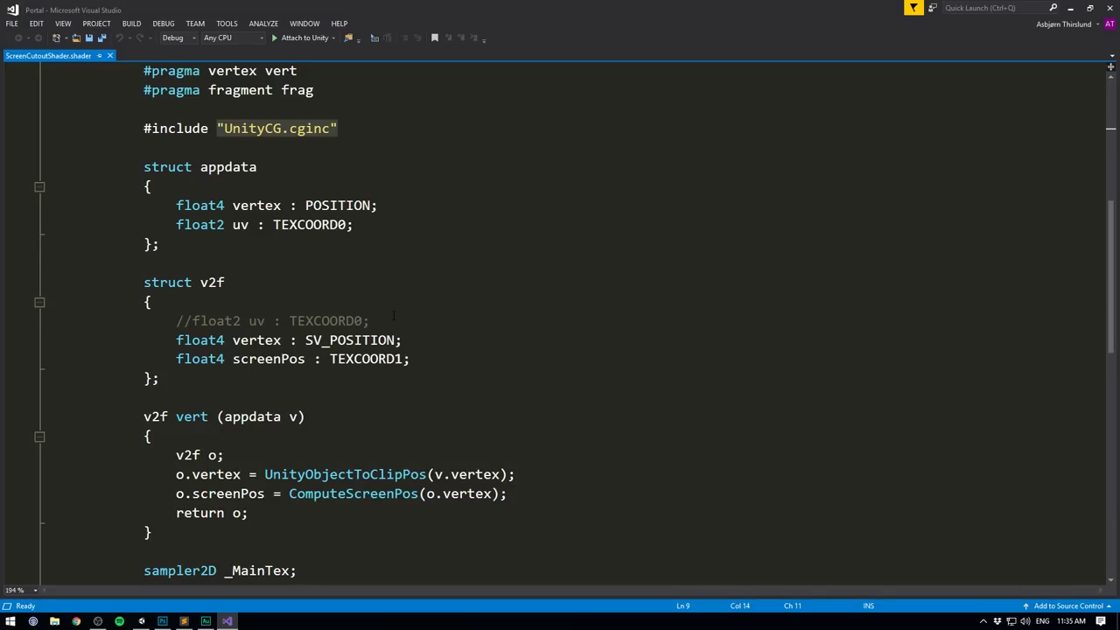
Review the v2f struct in ScreenCutoutShader, marking its commented-out uv line and its screenPos declaration, and return to Unity.
drag(392, 318, 176, 320)
scroll(286, 292, down, 1)
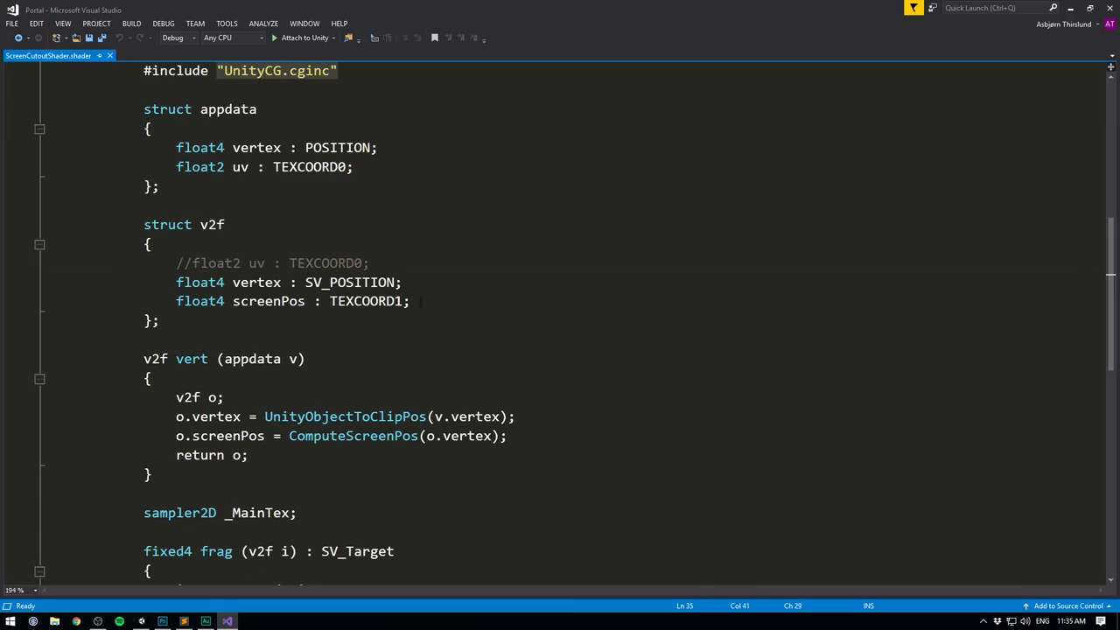
drag(416, 302, 176, 302)
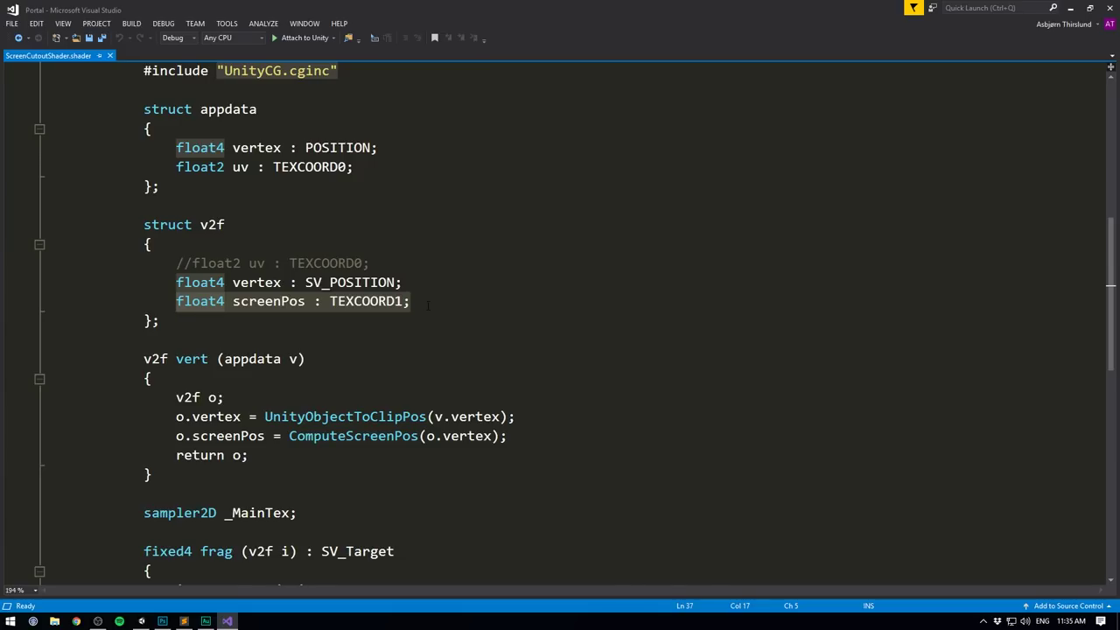
click(1071, 8)
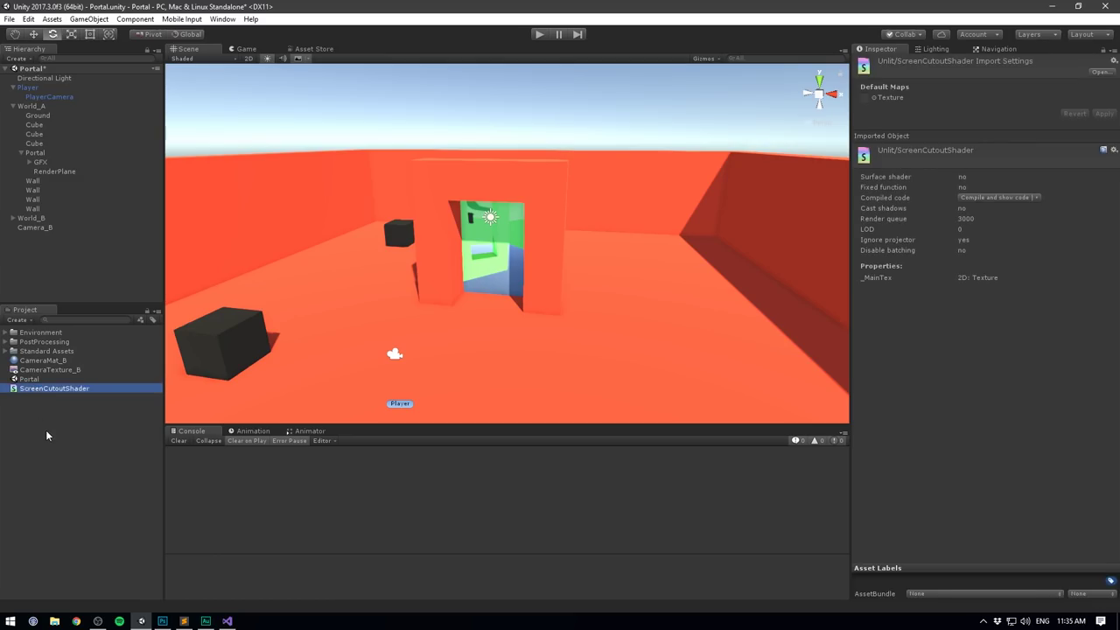
Change CameraMat_B's shader to Unlit/ScreenCutoutShader and check the portal from several angles.
click(42, 359)
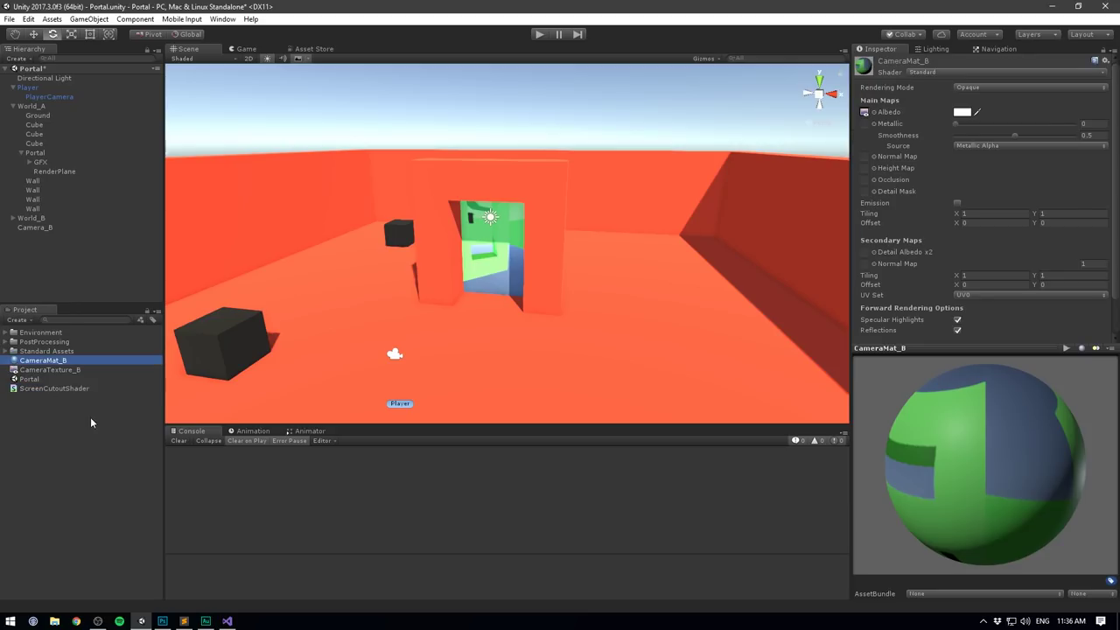
click(933, 73)
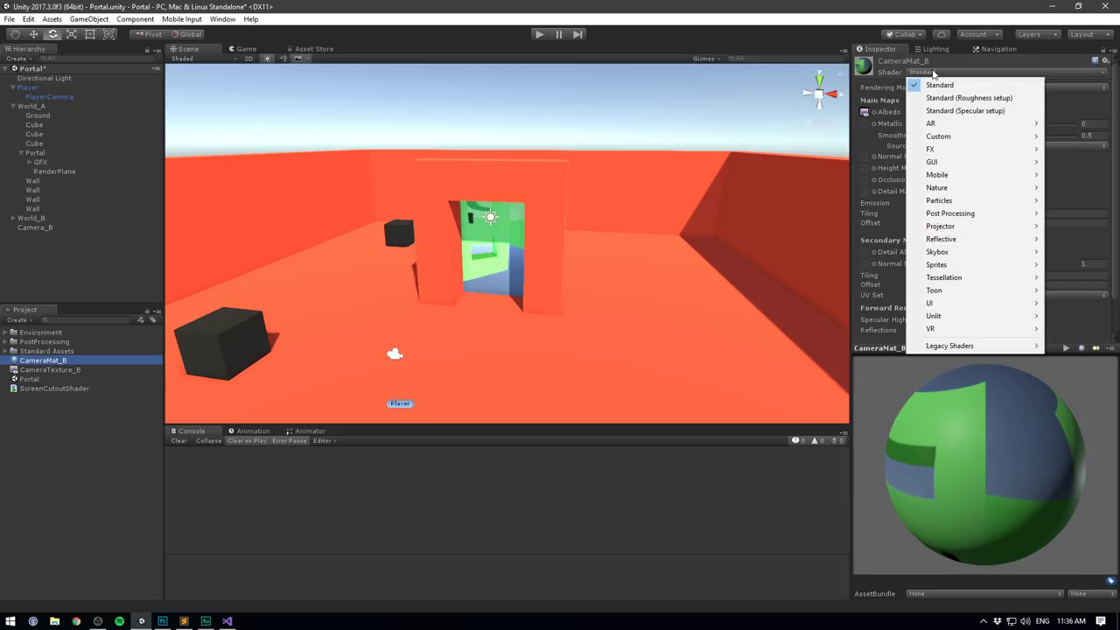
mouse_move(934, 315)
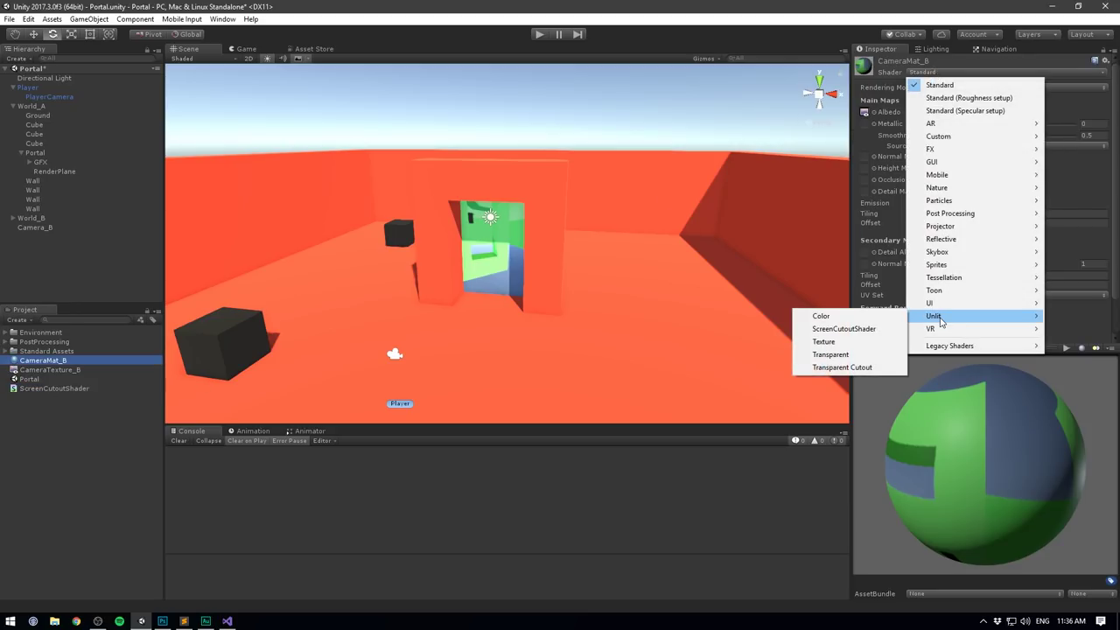
click(889, 330)
middle_drag(688, 283, 240, 327)
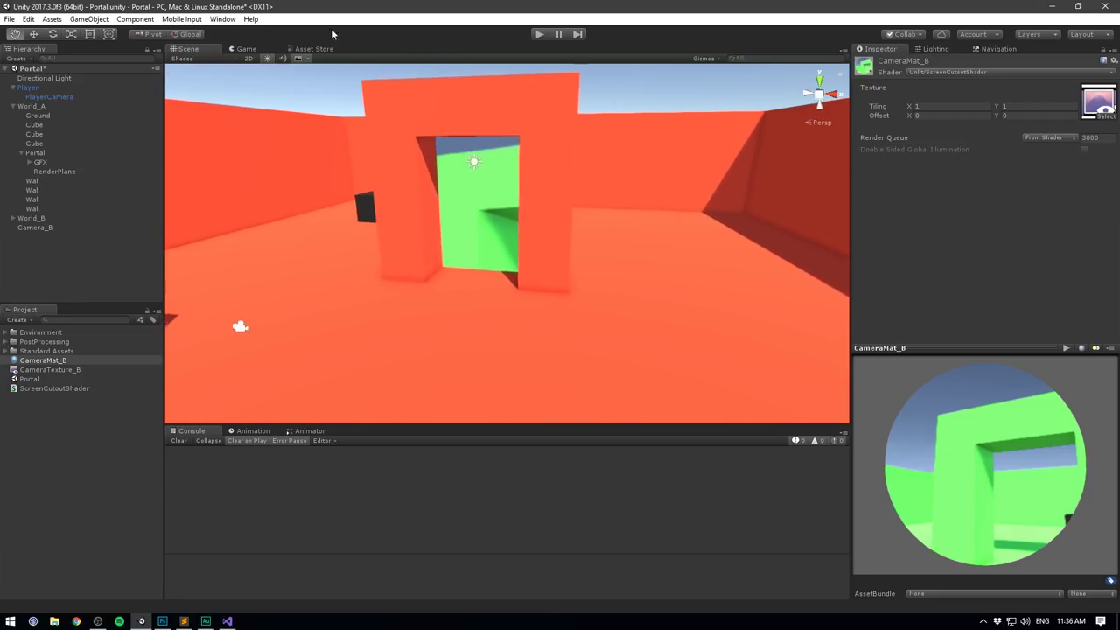
middle_drag(332, 30, 1092, 159)
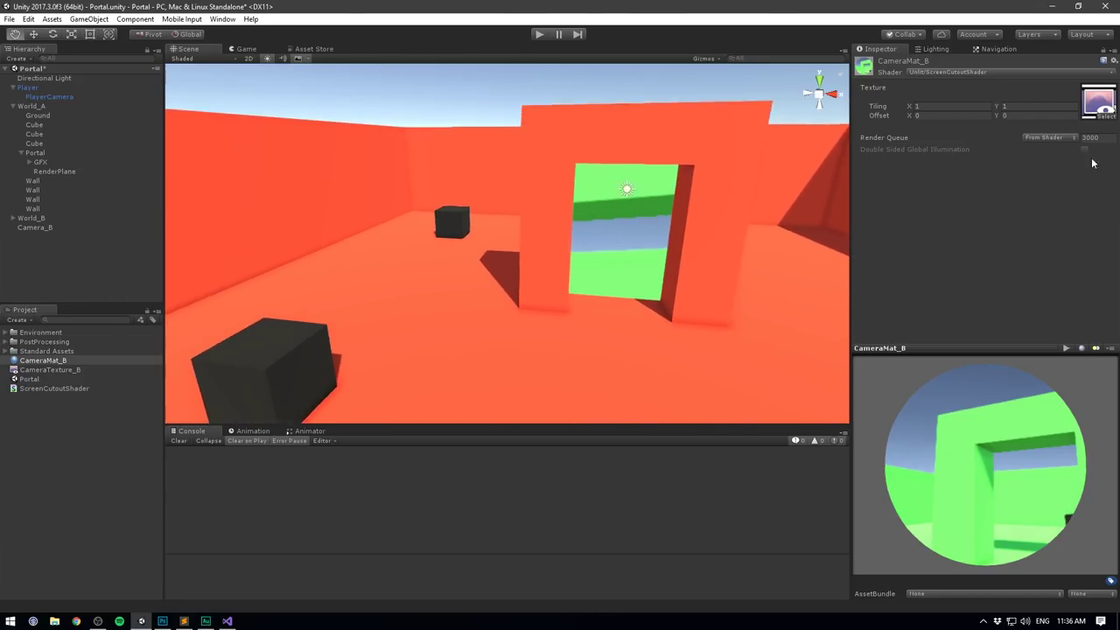
Reset Camera_B's transform and set its position to X 32, Y 2 in the green room.
right_click(903, 102)
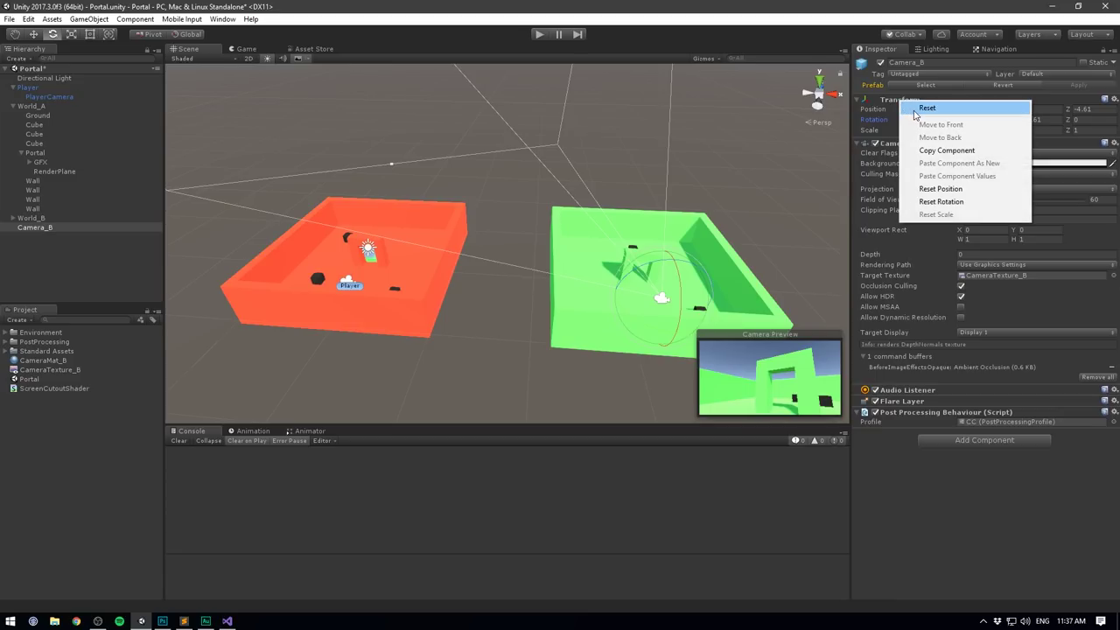
click(915, 111)
click(1022, 111)
text(2)
click(991, 111)
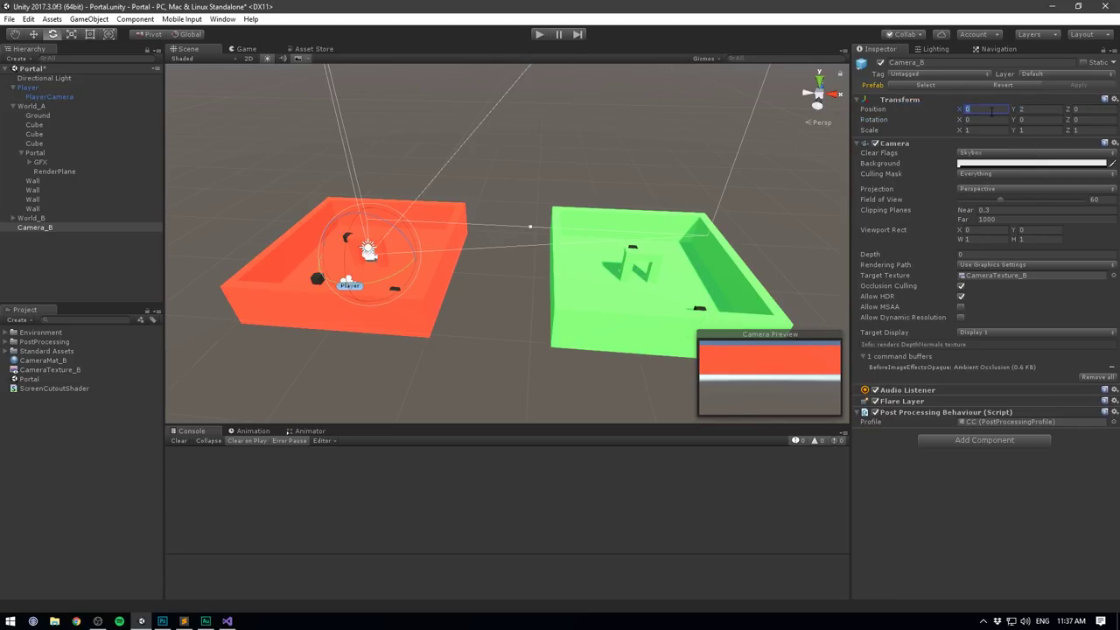
text(32)
alt+drag(534, 146, 605, 185)
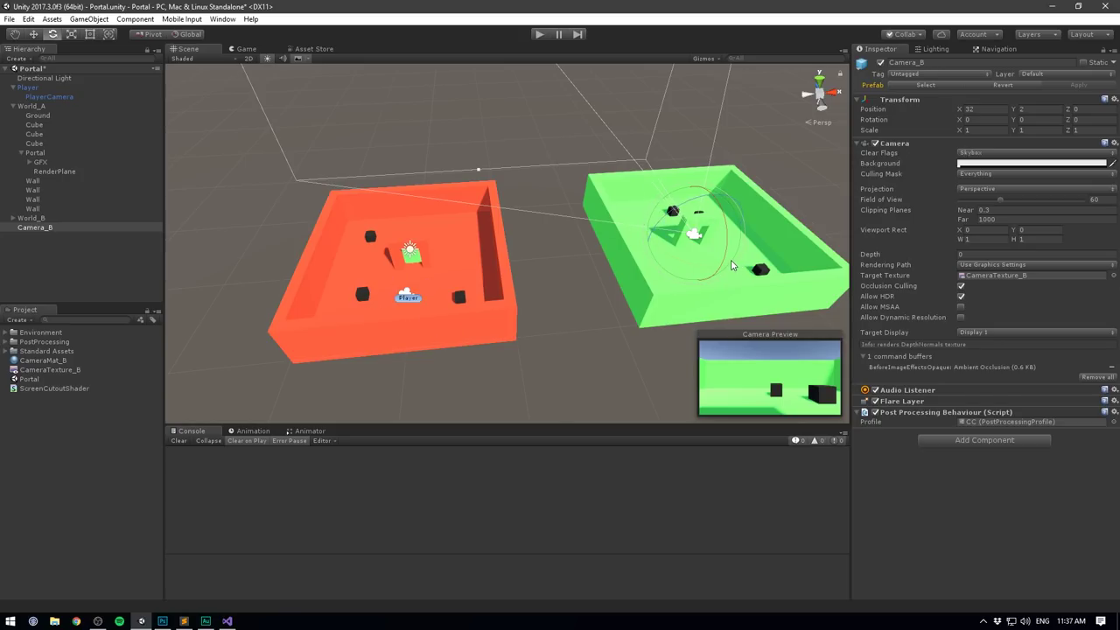
Add a new C# script named PortalCamera to Camera_B and open it in Visual Studio.
click(978, 439)
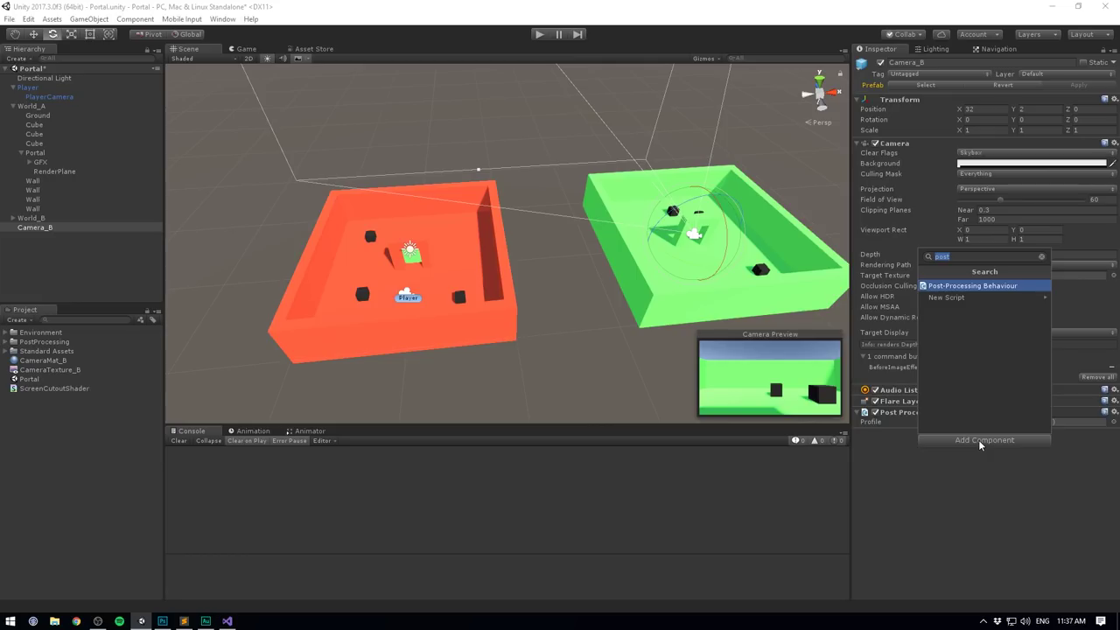
text(PortalCamera)
click(948, 286)
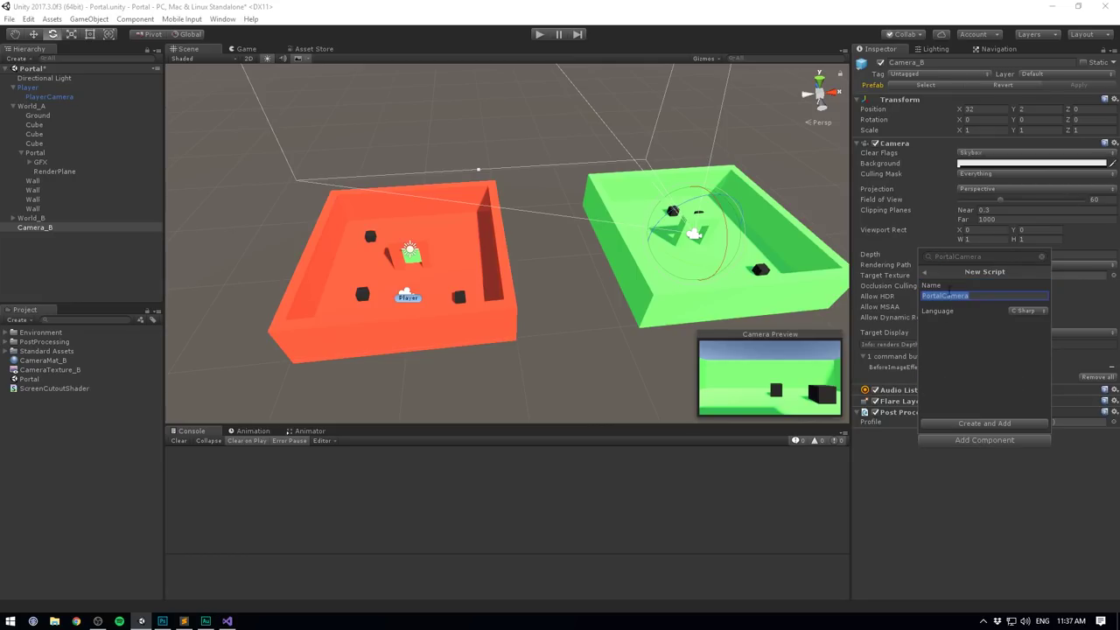
click(990, 425)
double_click(971, 443)
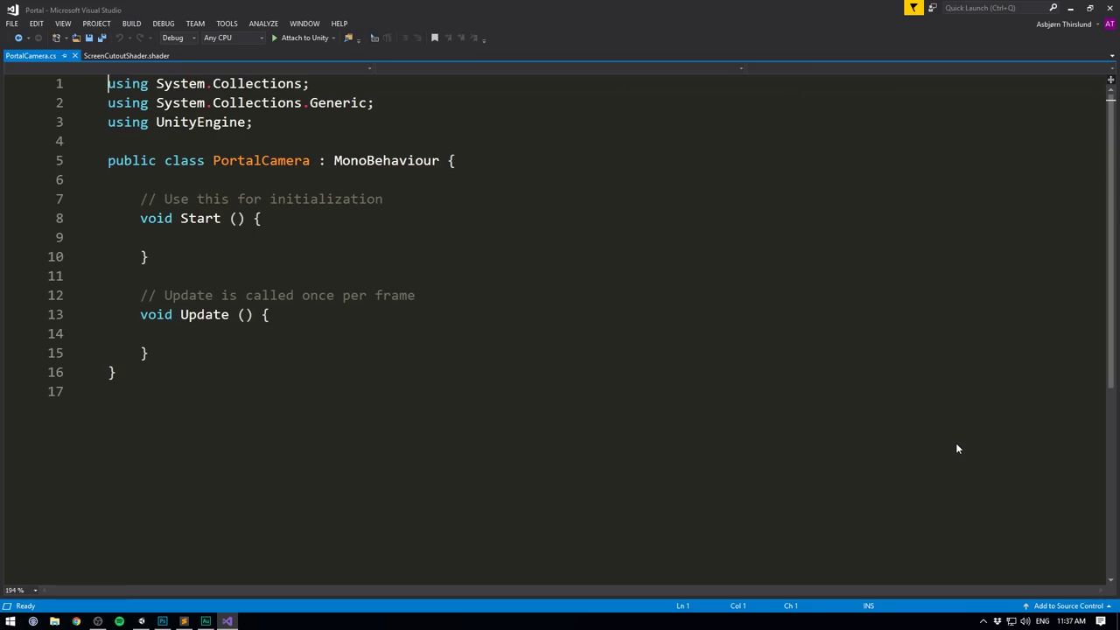
Replace the Start method in PortalCamera with a public Transform field named playerCamera.
drag(149, 256, 144, 199)
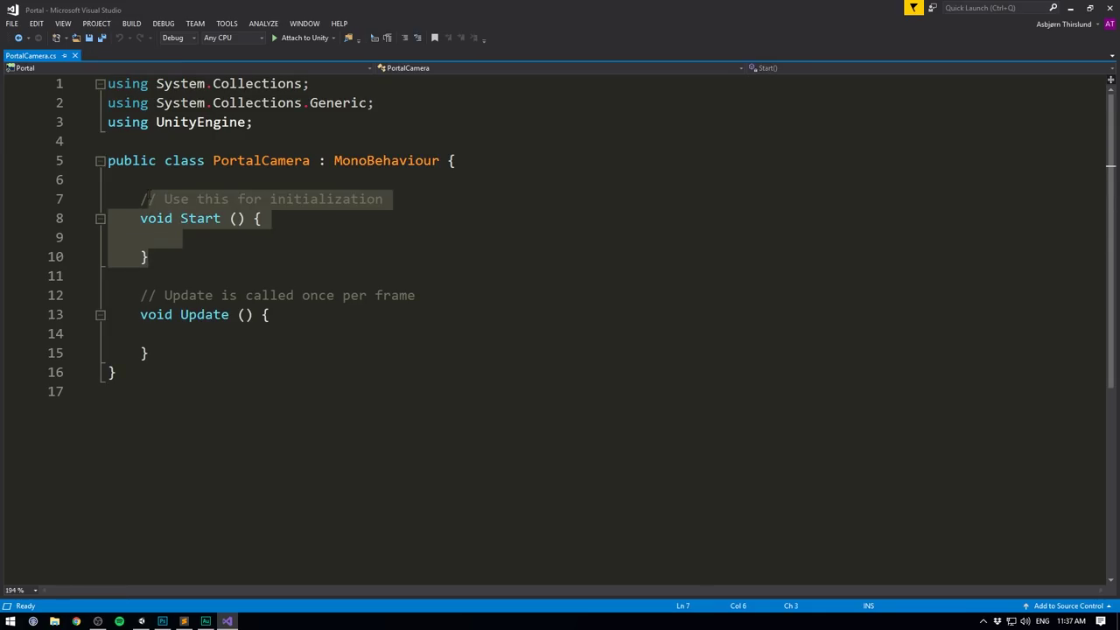
text(public Trans)
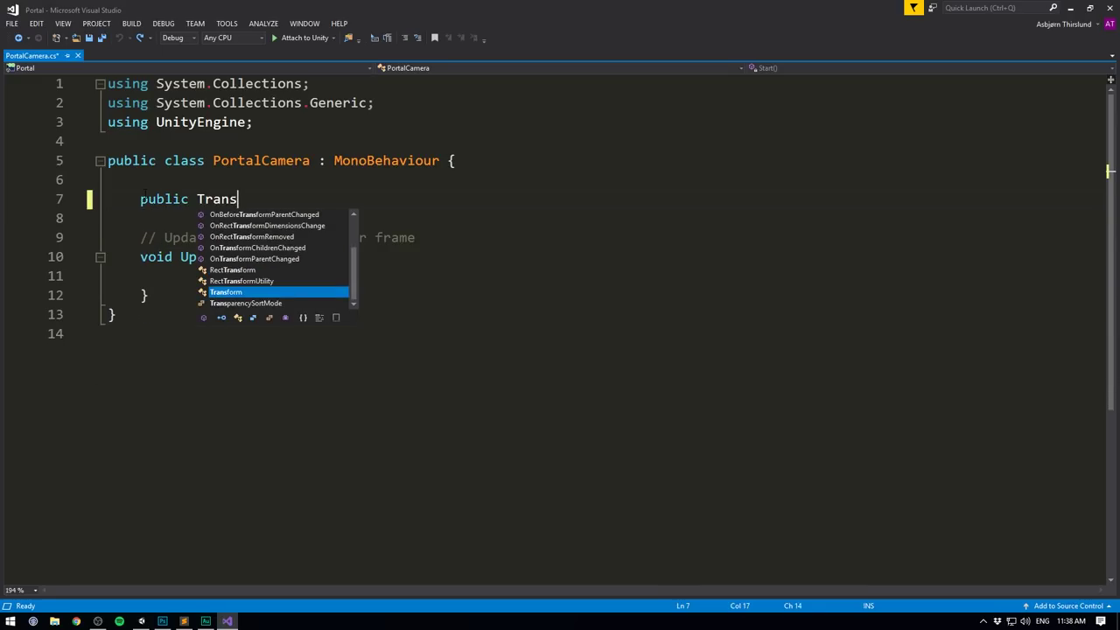
key(Tab)
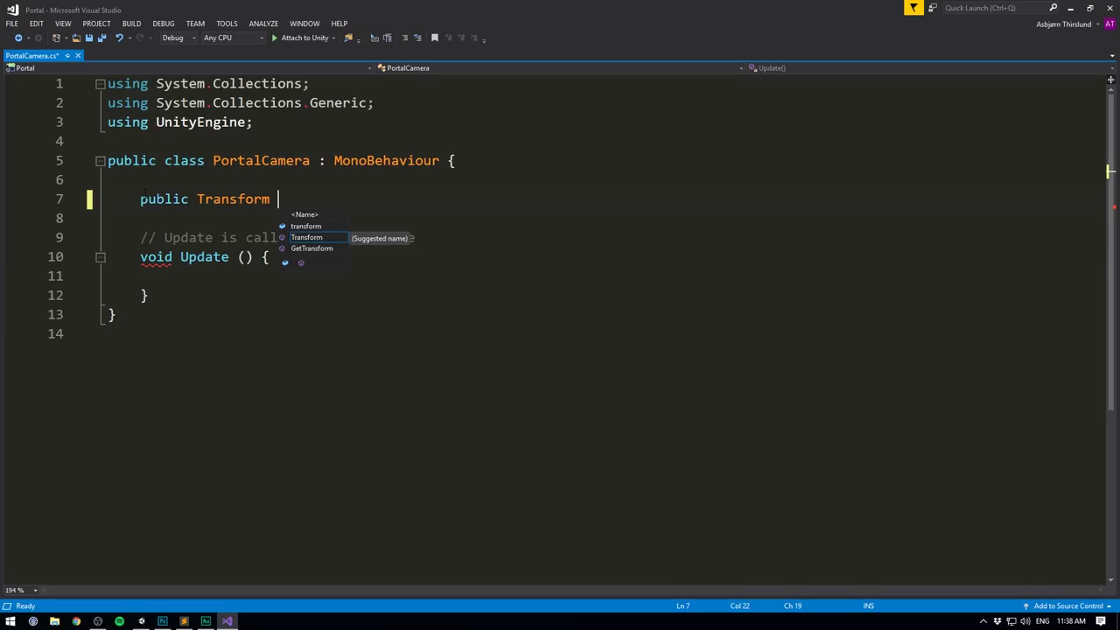
text(playerCamera)
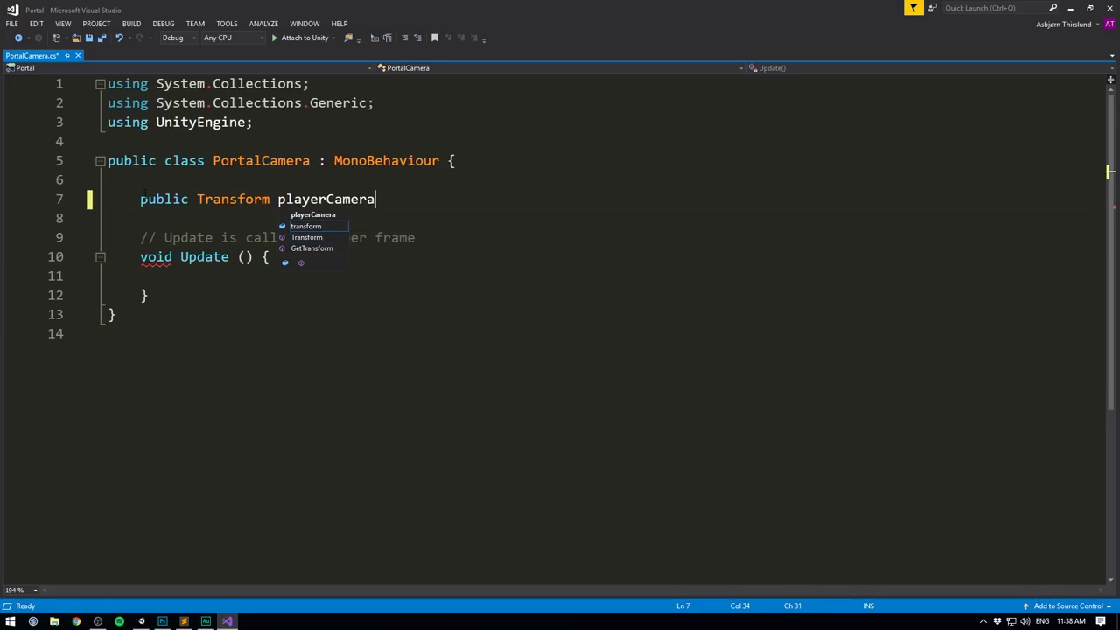
text(;)
key(Return)
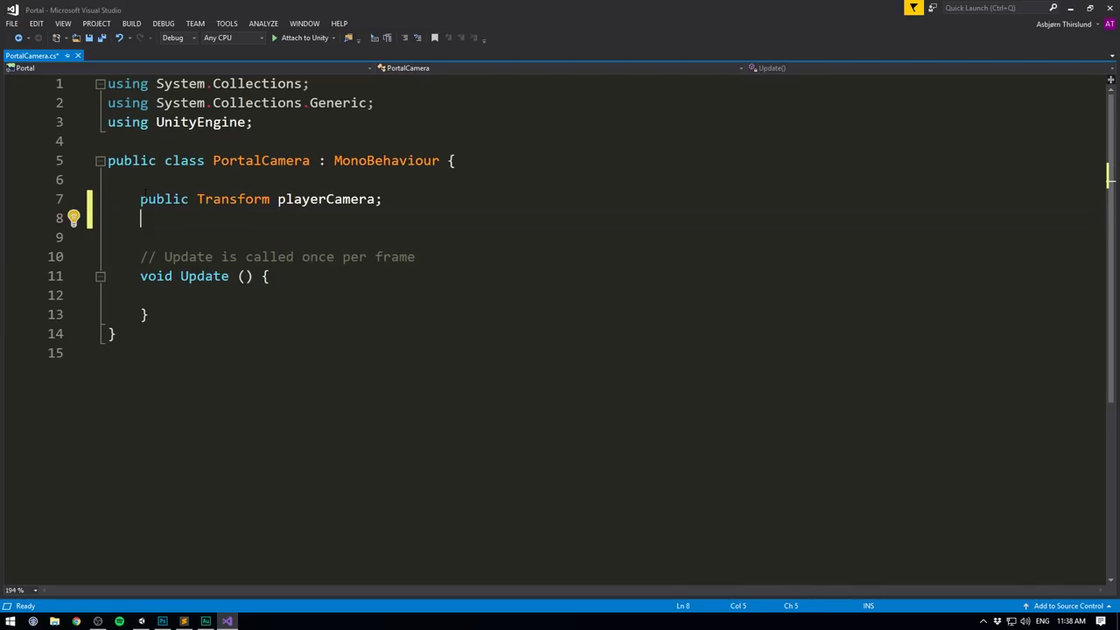
Declare two more public Transform fields, portal and otherPortal, below playerCamera.
text(p)
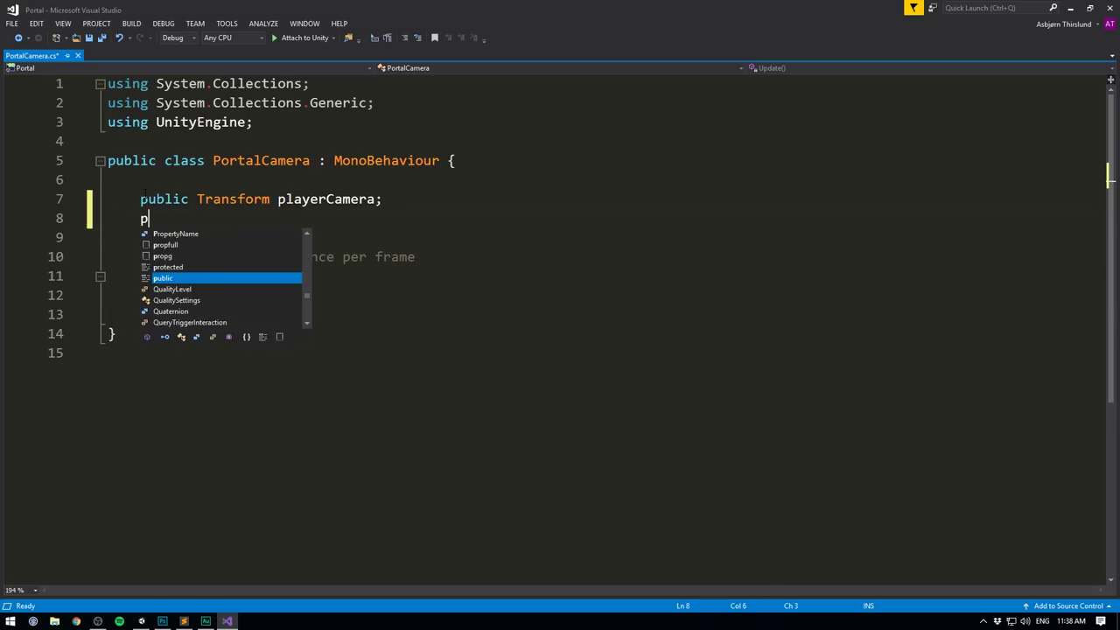
text(ublic Transform portal;)
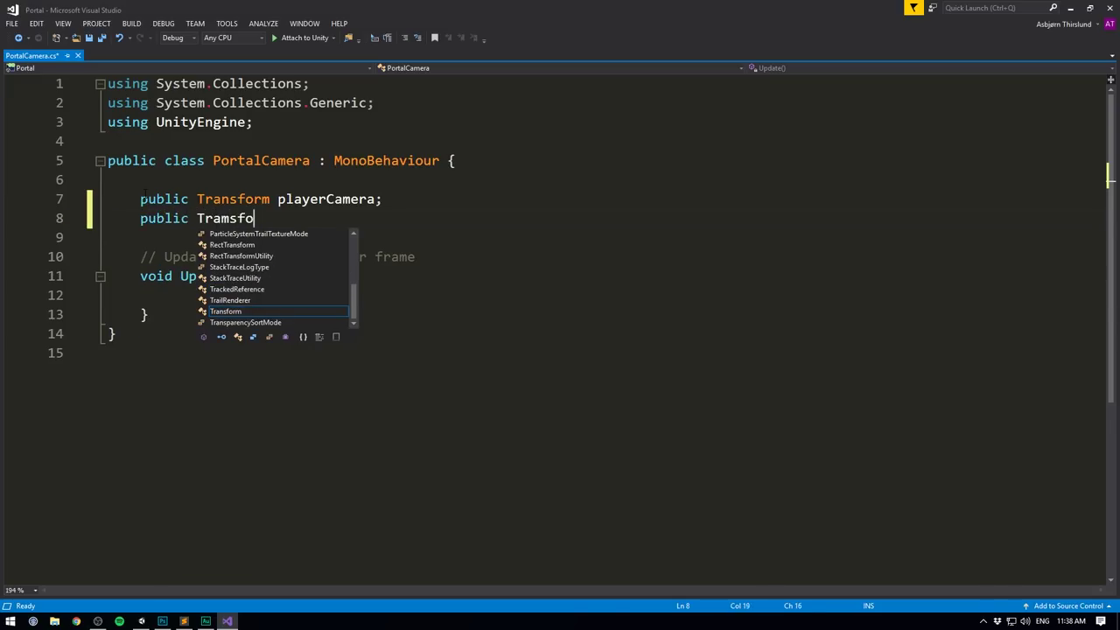
key(Return)
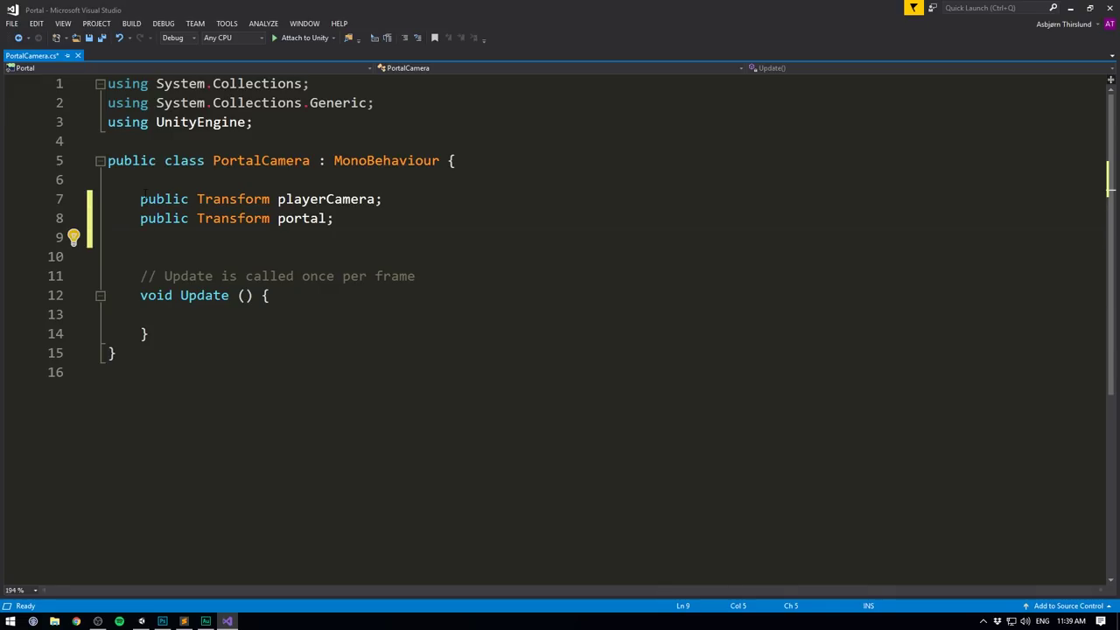
text(publ)
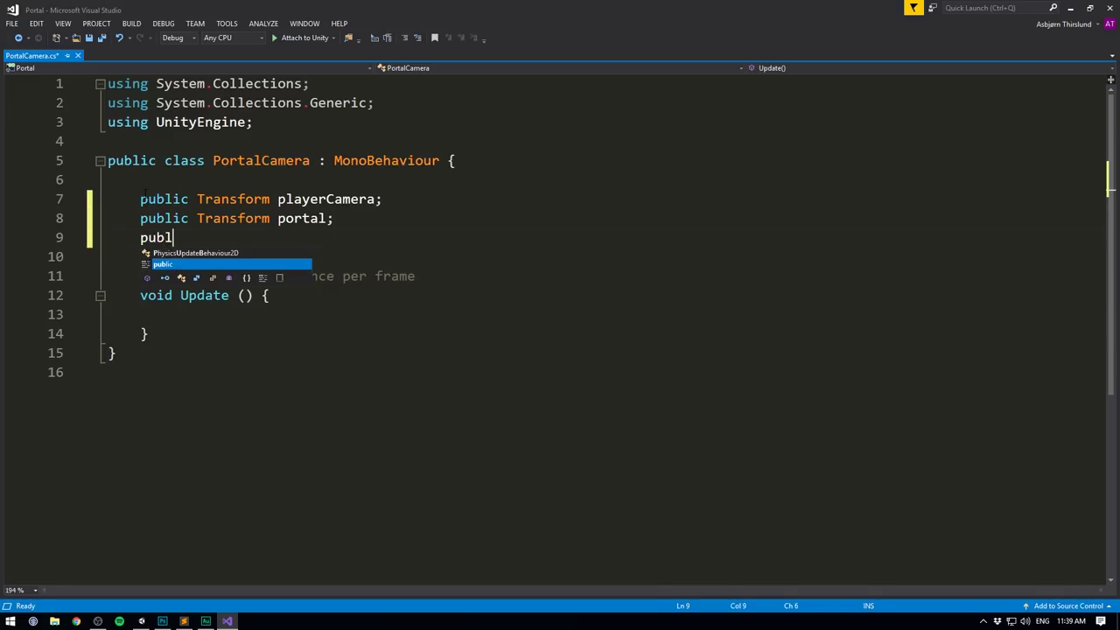
text(ic Transform otherPortal;)
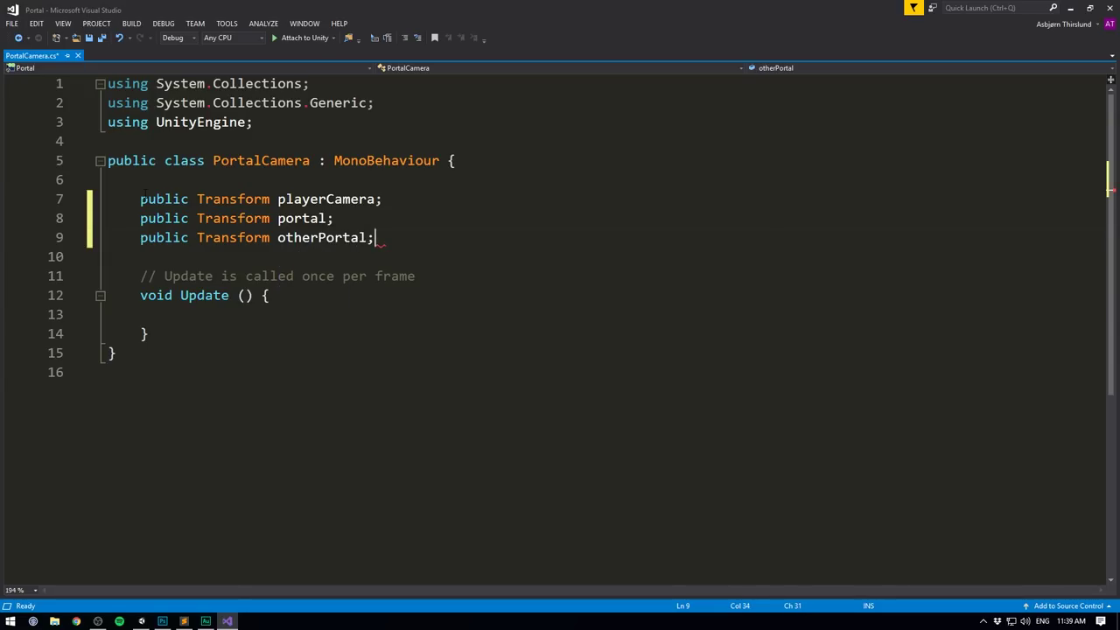
In Update, declare Vector3 playerOffsetFromPortal as playerCamera.position - otherPortal.position.
click(295, 320)
text(Vector3 p)
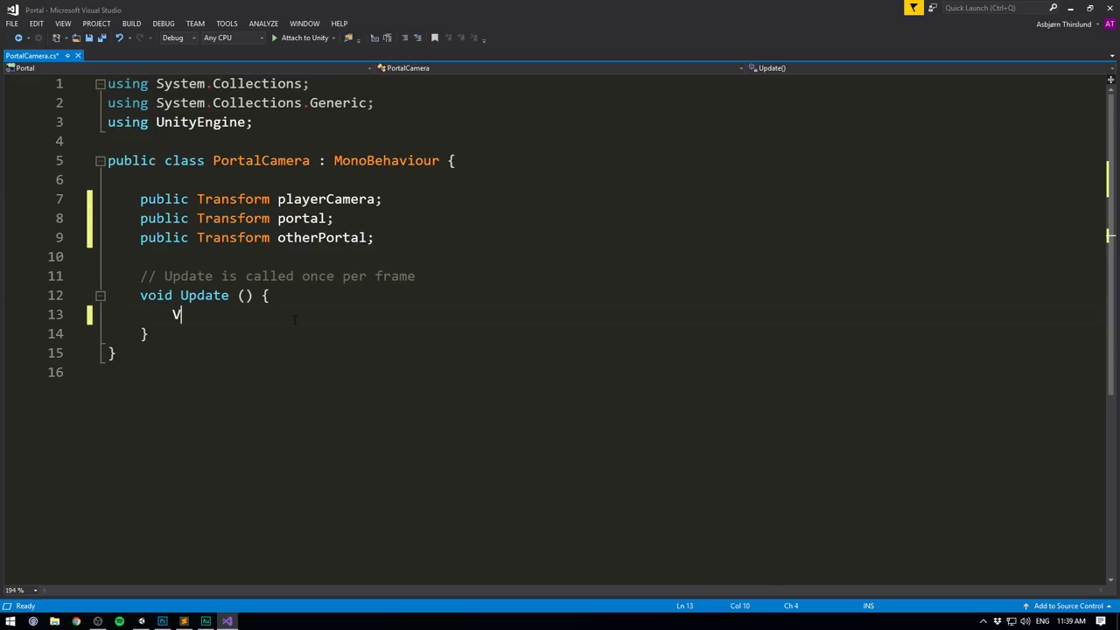
text(laye)
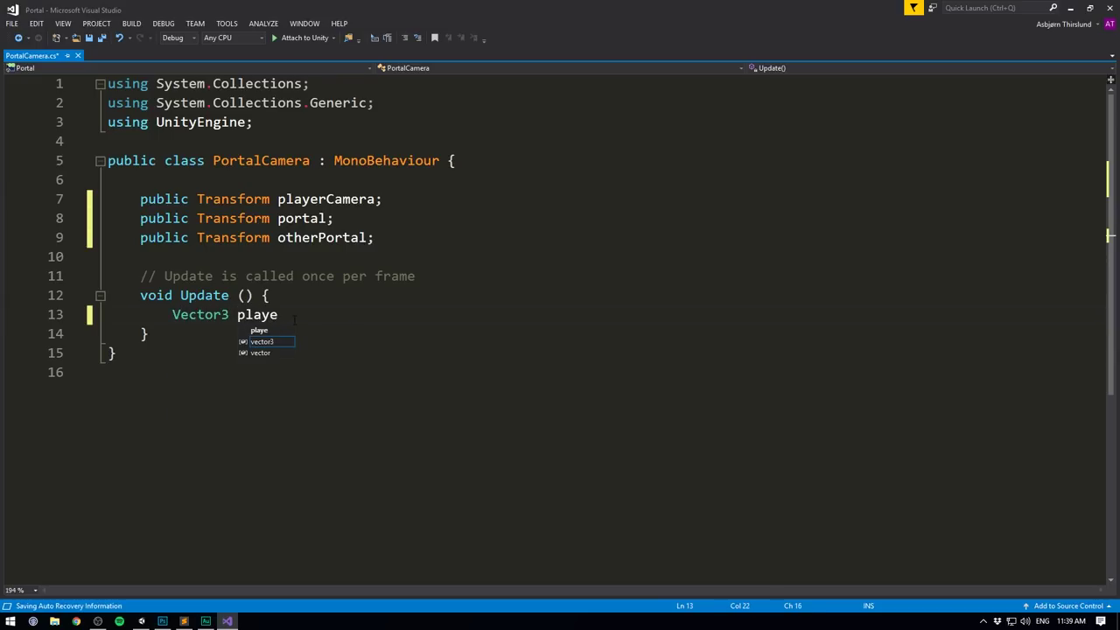
text(rOffsetFromP)
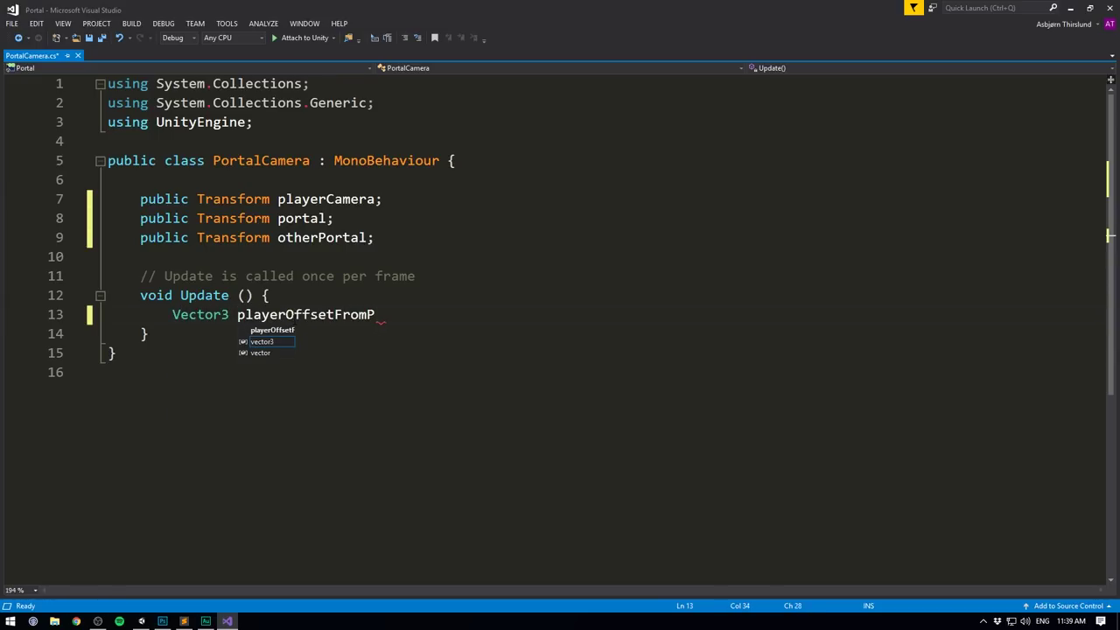
text(ortal = play)
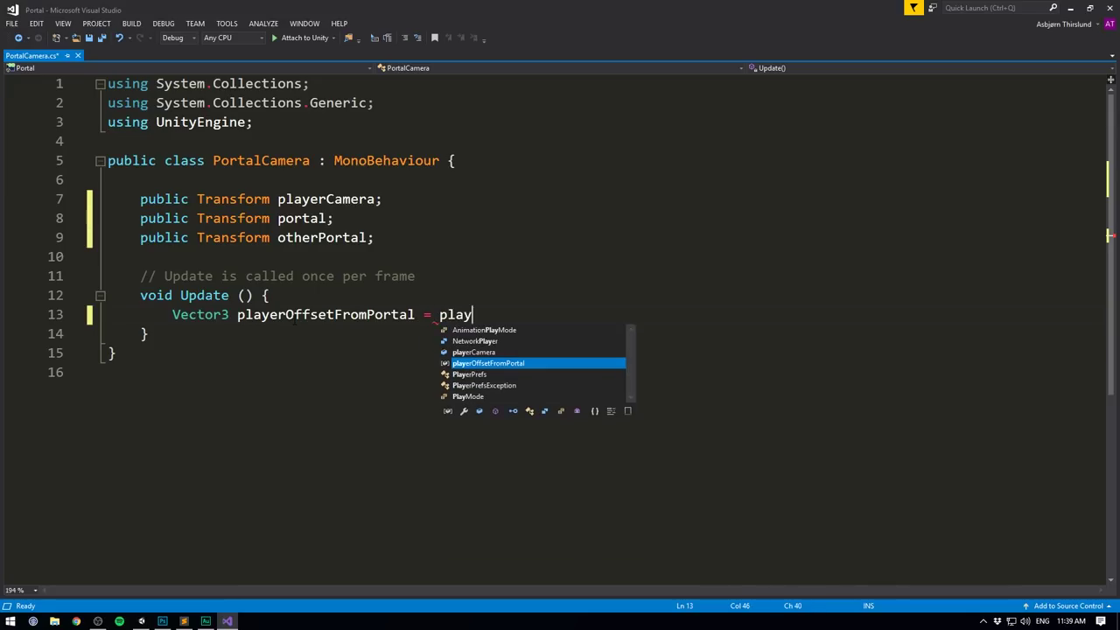
text(erCamera.)
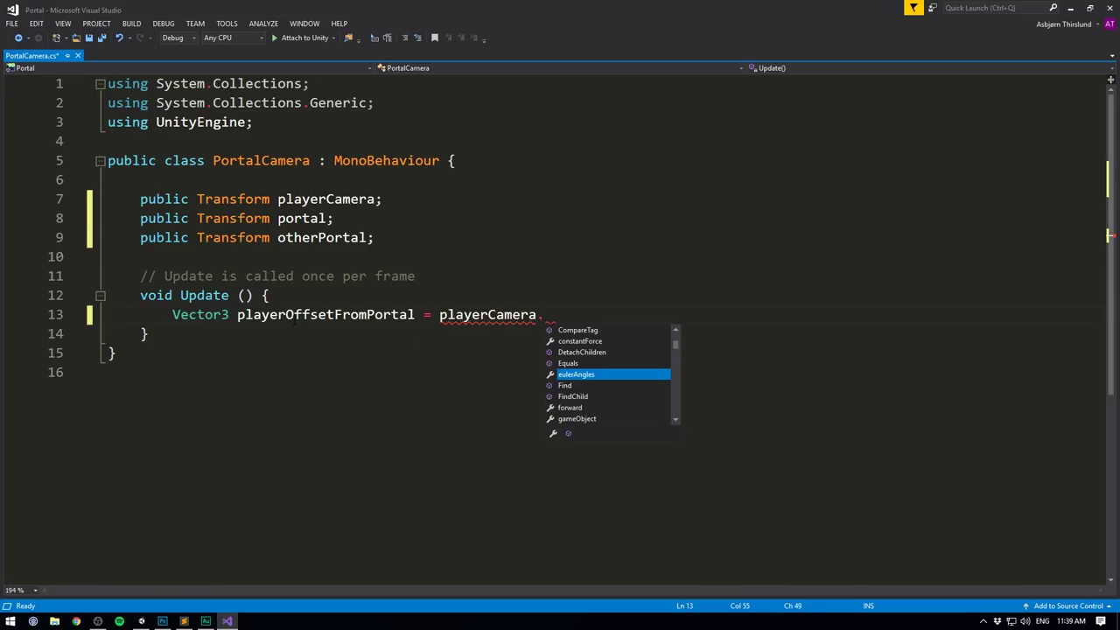
text(position - otherPortal)
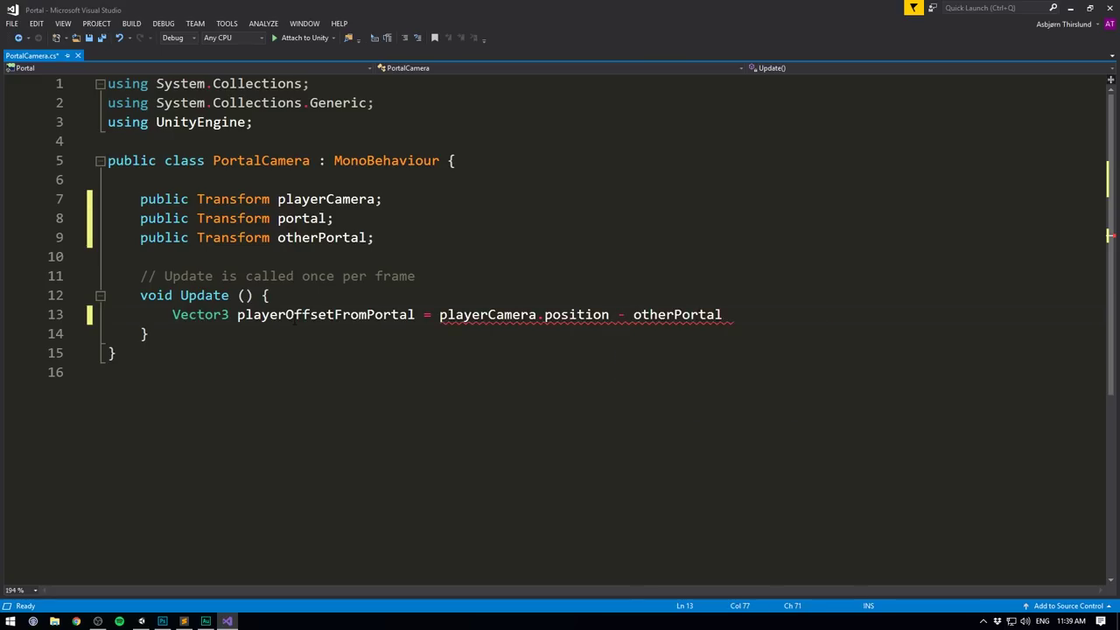
text(.position;)
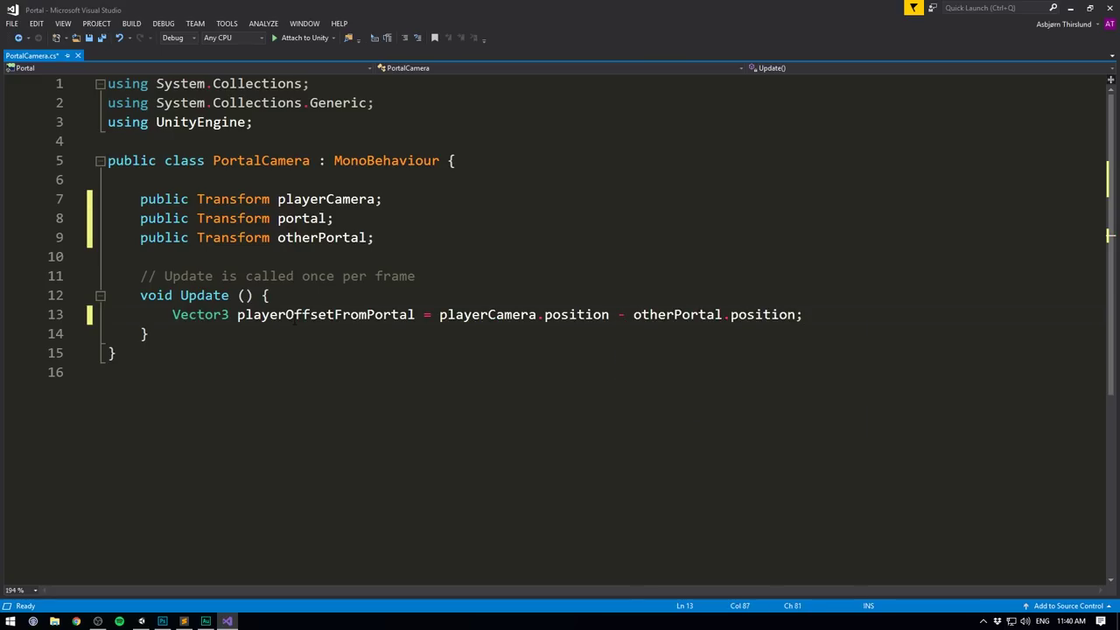
Set transform.position to portal.position + playerOffsetFromPortal on the next line of Update and save the script.
key(Return)
text(tra)
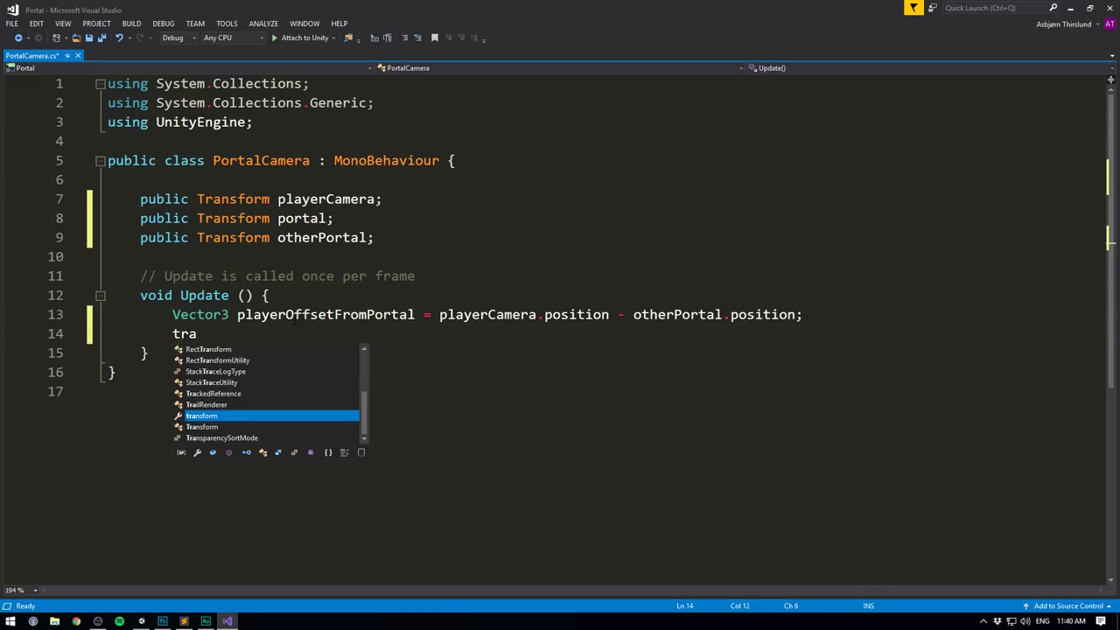
text(nsform.position)
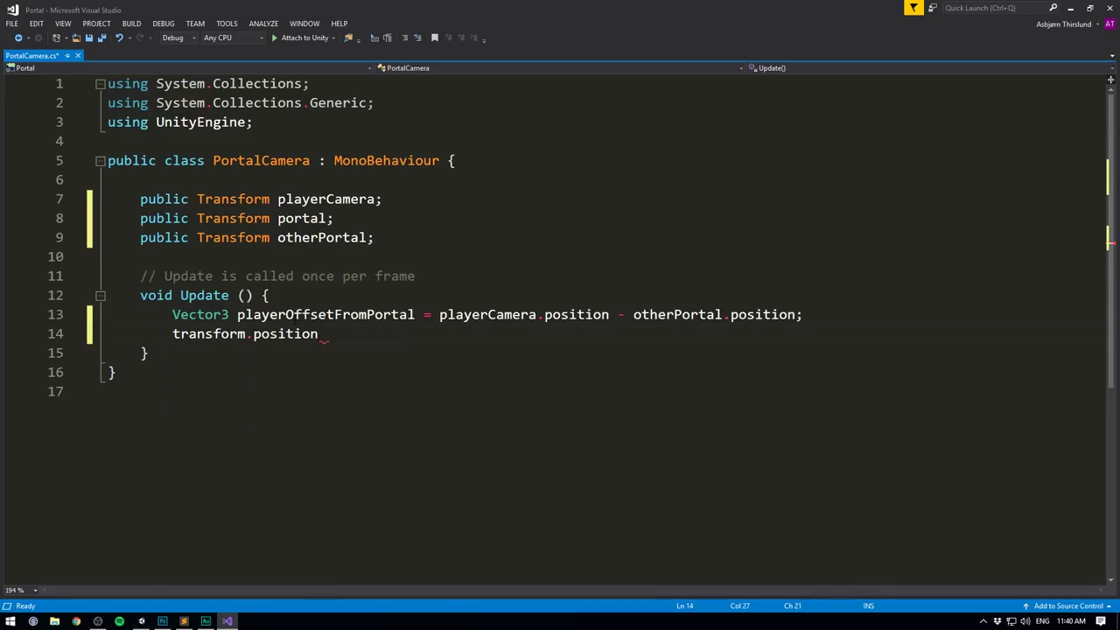
text( = )
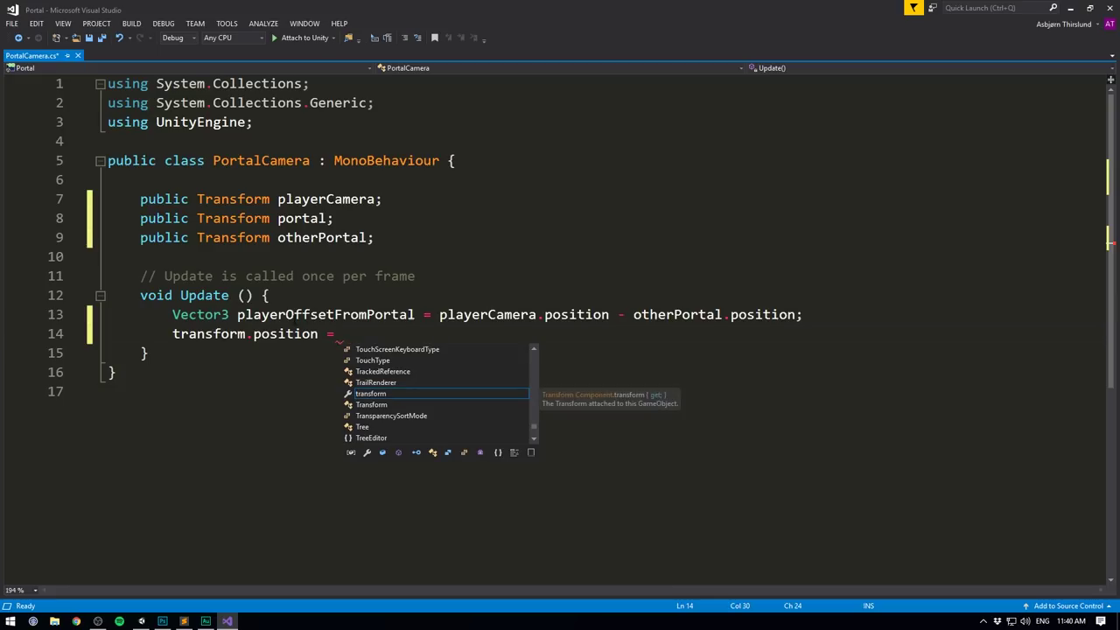
text(portal.position)
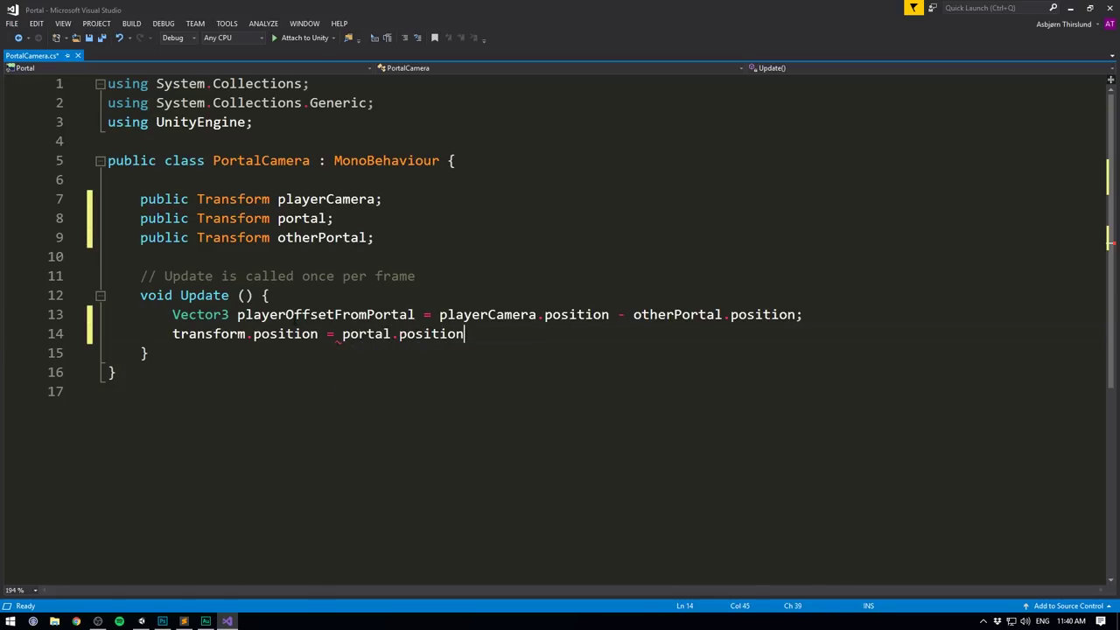
text( + playerOf)
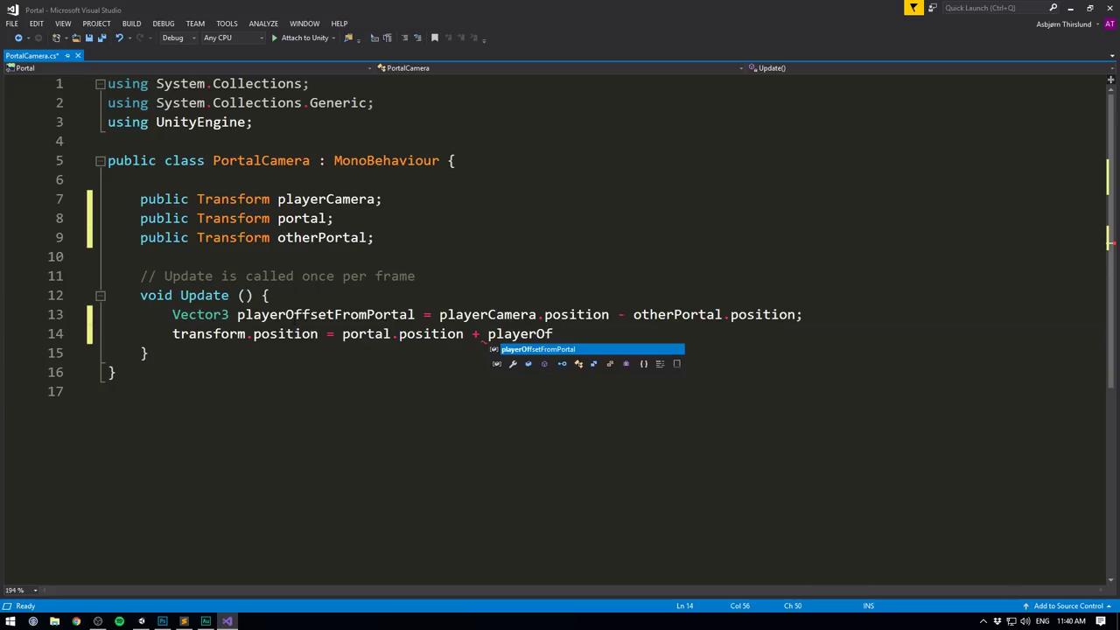
key(Tab)
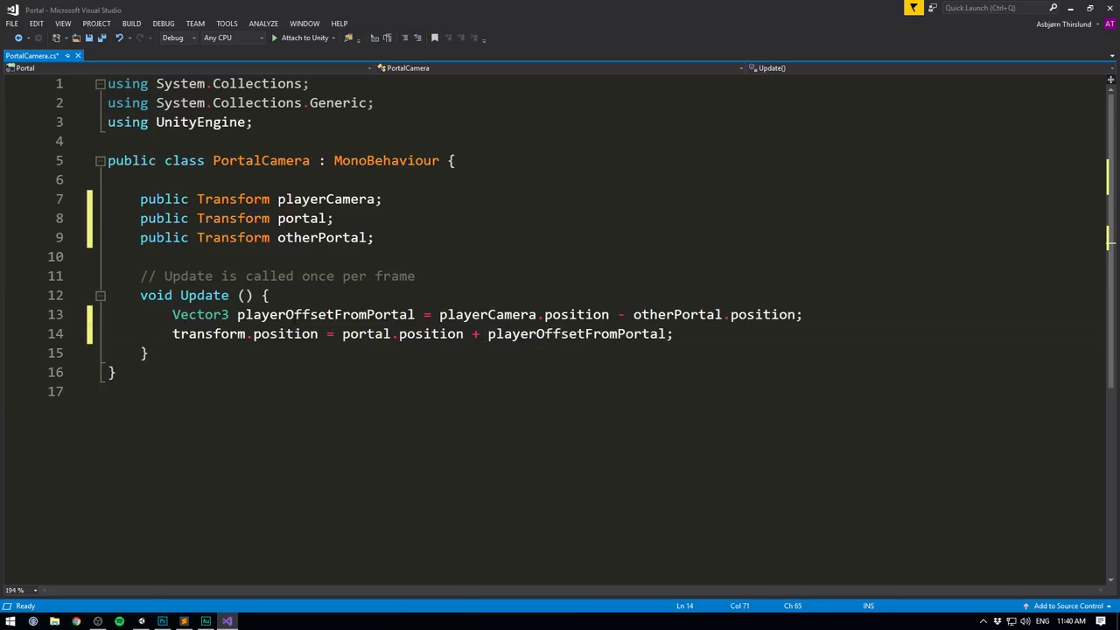
text(;)
key(ctrl+s)
In Unity, assign PlayerCamera, World_B's portal and World_A's portal to Camera_B's Player Camera, Portal and Other Portal, naming the portals Portal_B and Portal_A.
key(alt+Tab)
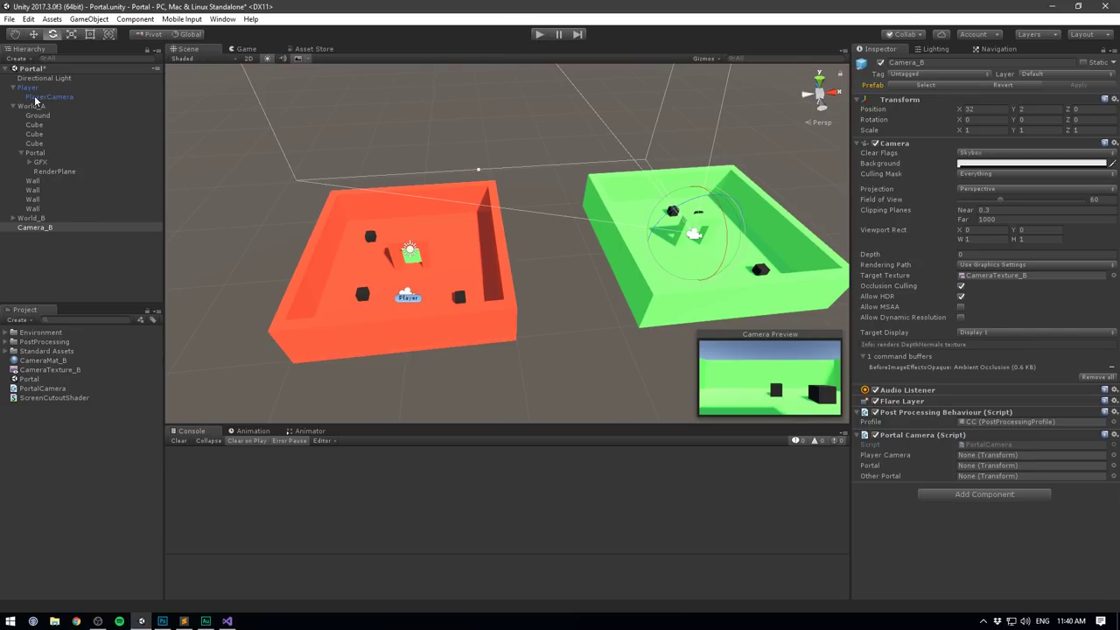
drag(35, 102, 1006, 455)
drag(32, 159, 41, 212)
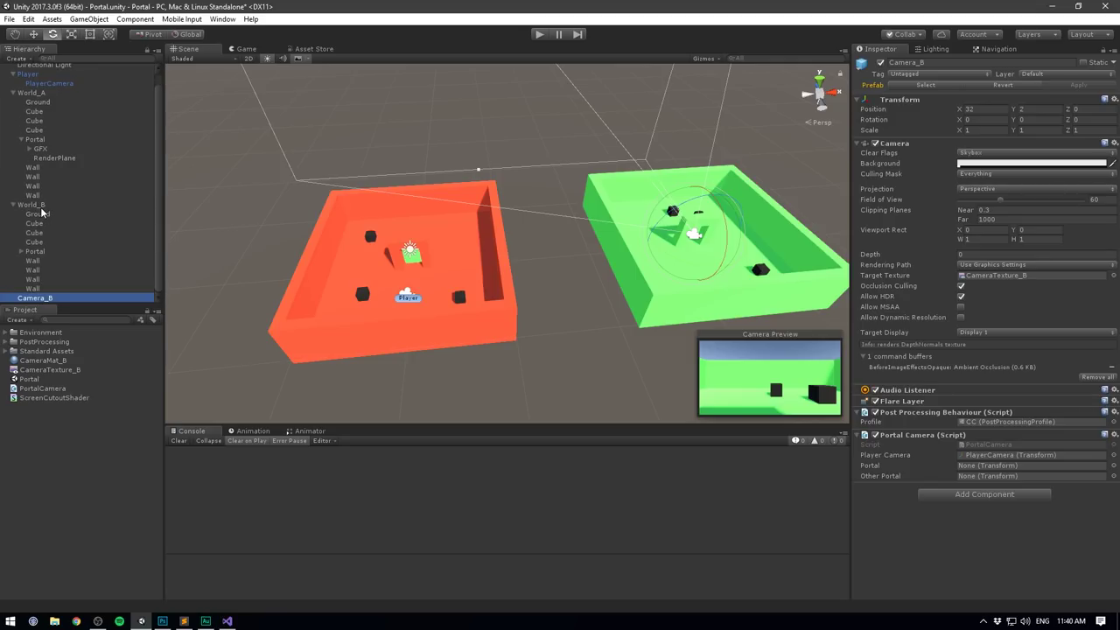
drag(35, 254, 997, 466)
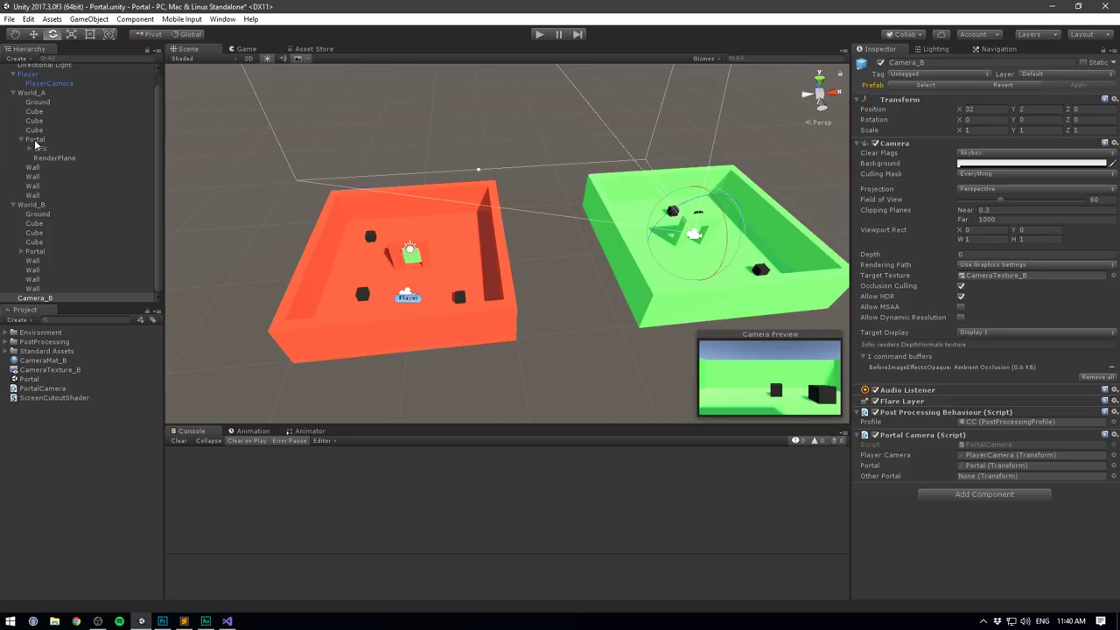
drag(35, 142, 998, 476)
click(35, 251)
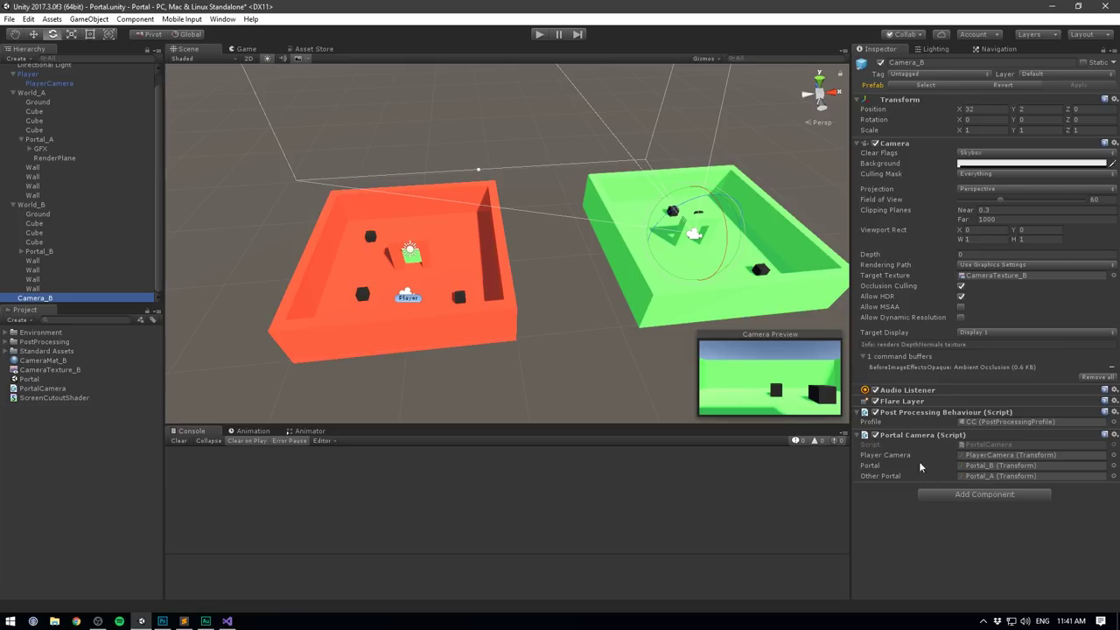
Briefly play-test the scene, stop it, and remove the Audio Listener component from Camera_B.
key(ctrl+p)
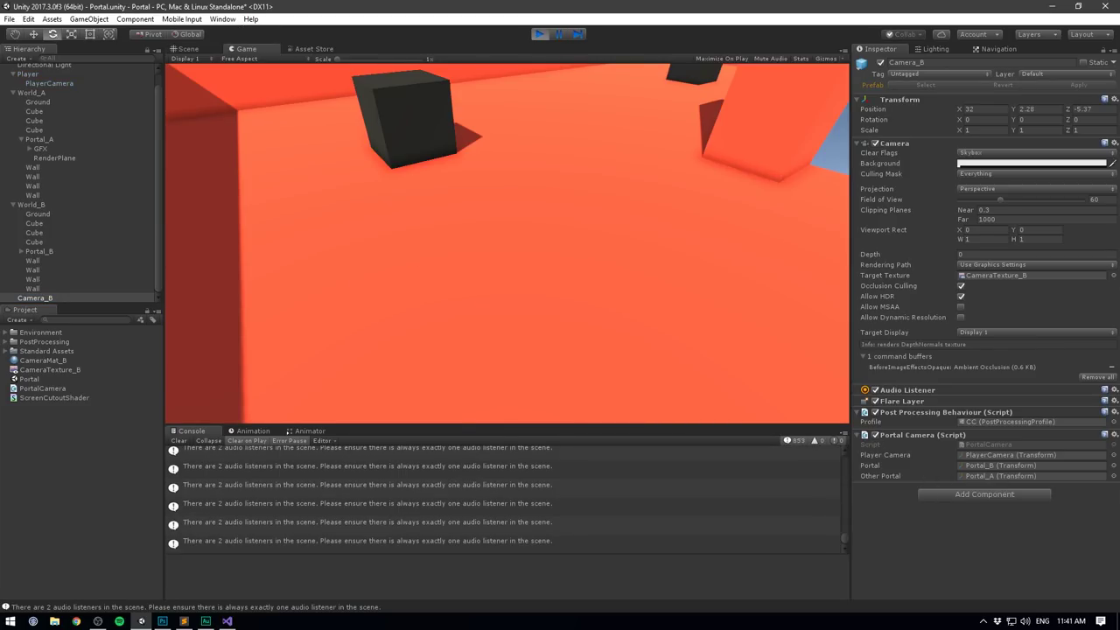
key(ctrl+p)
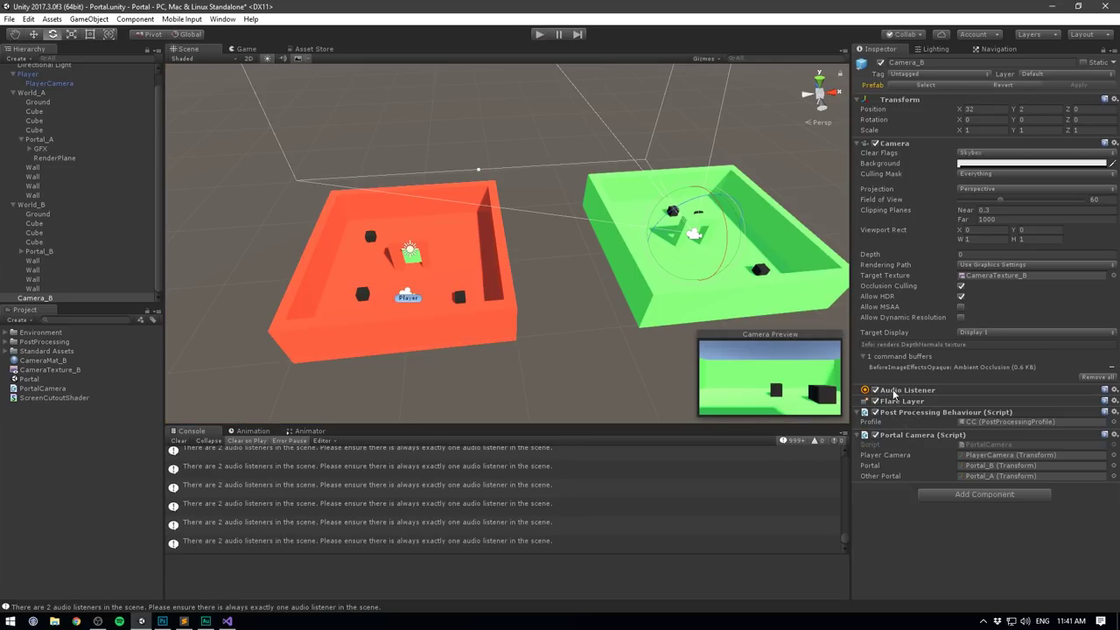
right_click(894, 391)
click(929, 437)
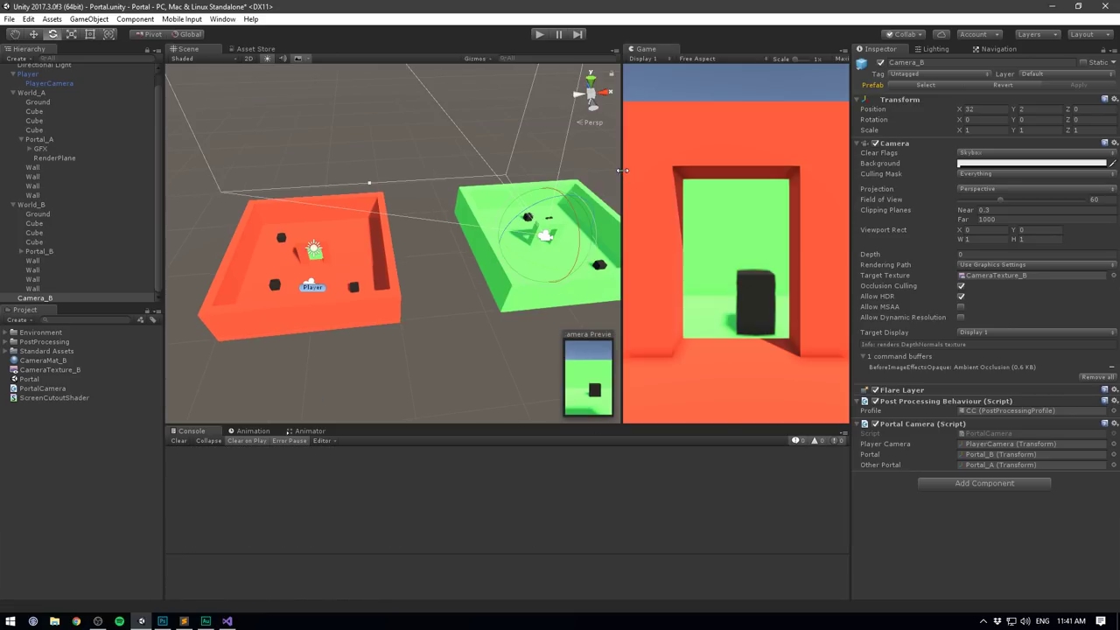
Widen the Game view beside the Scene view, play the scene and move the player around Portal_A to check the view through it.
drag(619, 175, 573, 175)
click(538, 34)
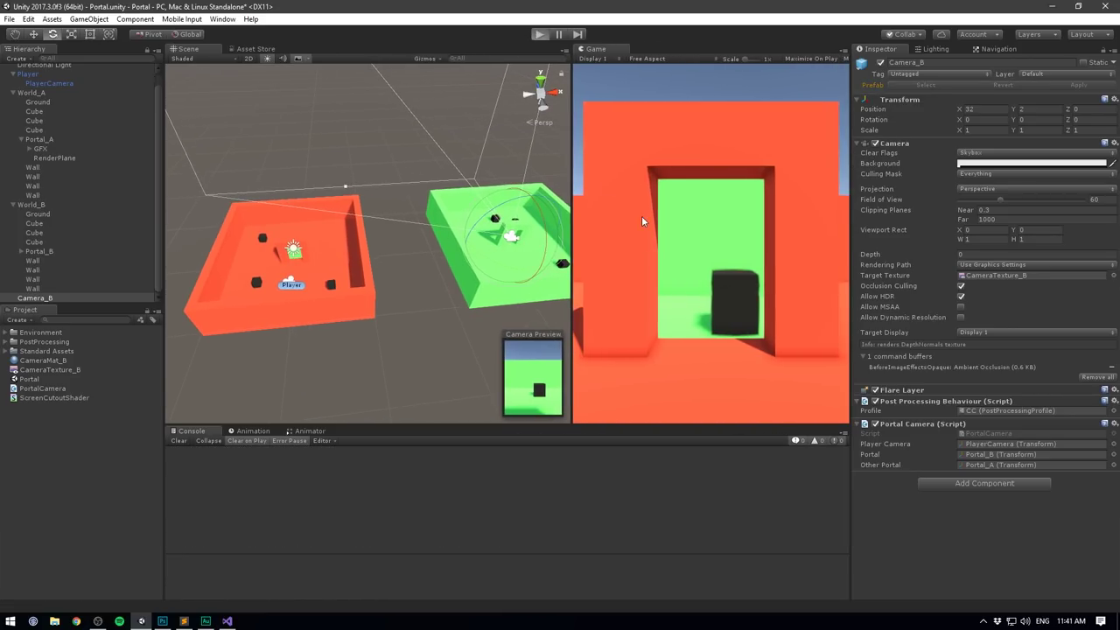
key(w)
key(a)
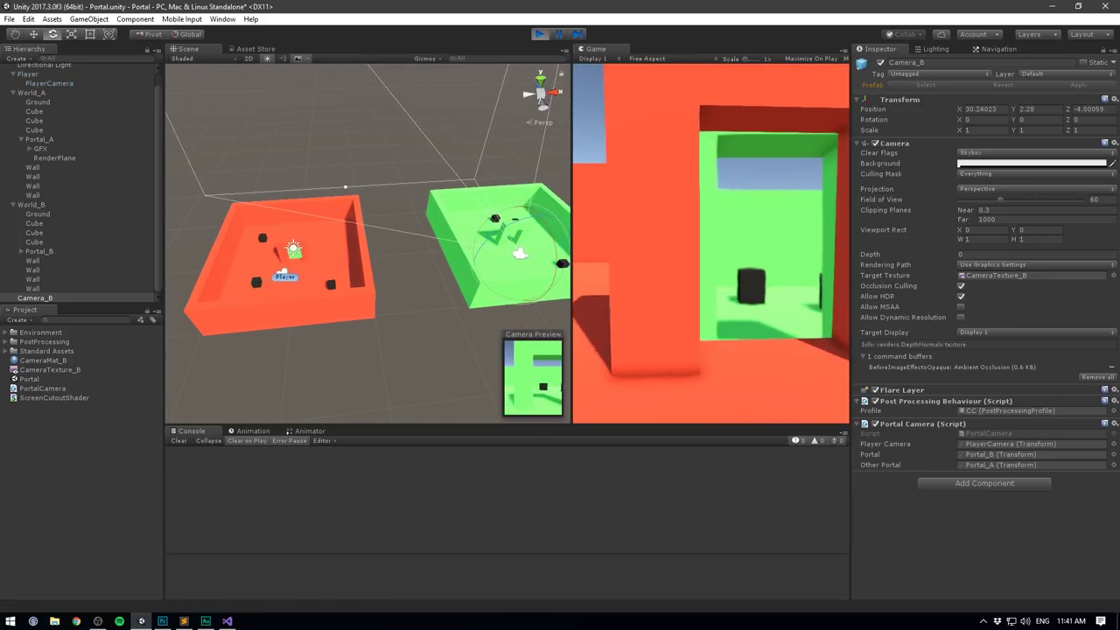
key(d)
key(a)
key(w)
key(s)
key(d)
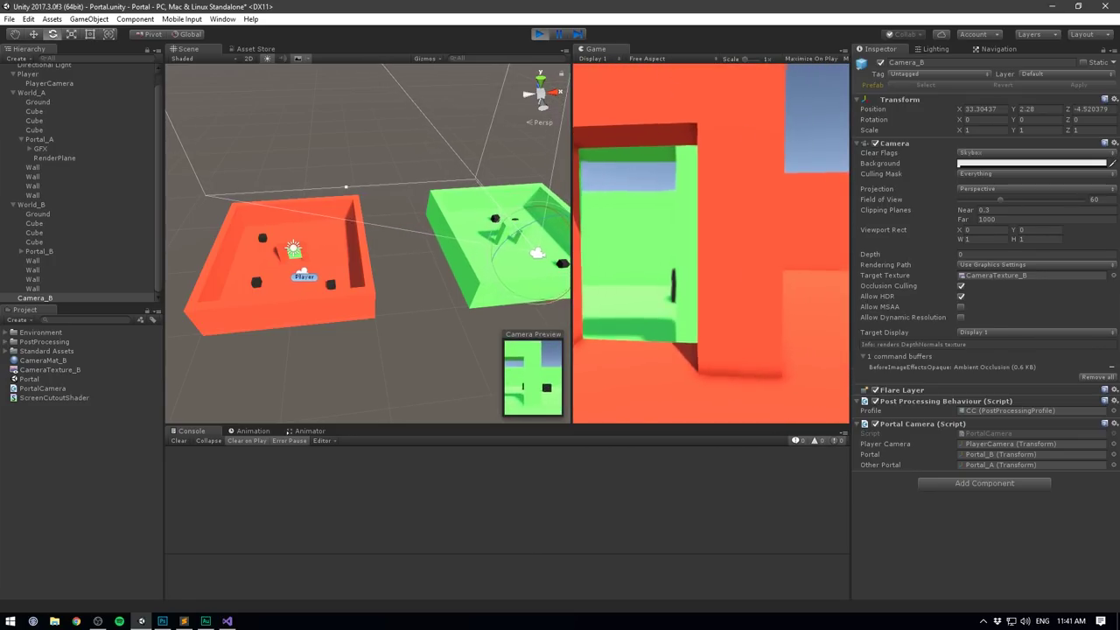
key(a)
key(w)
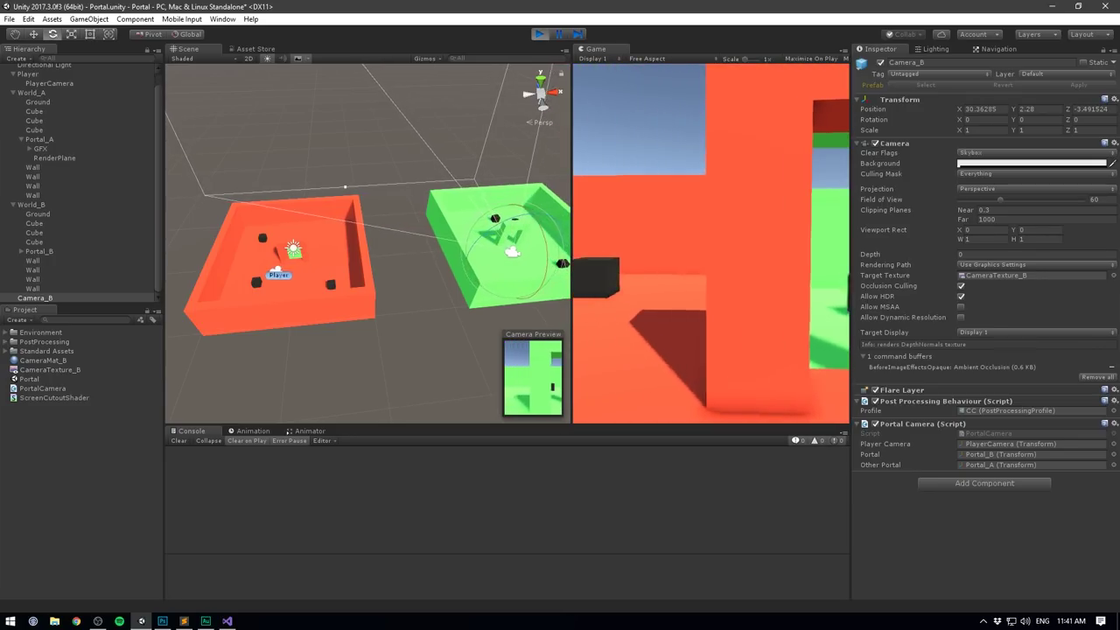
key(d)
key(a)
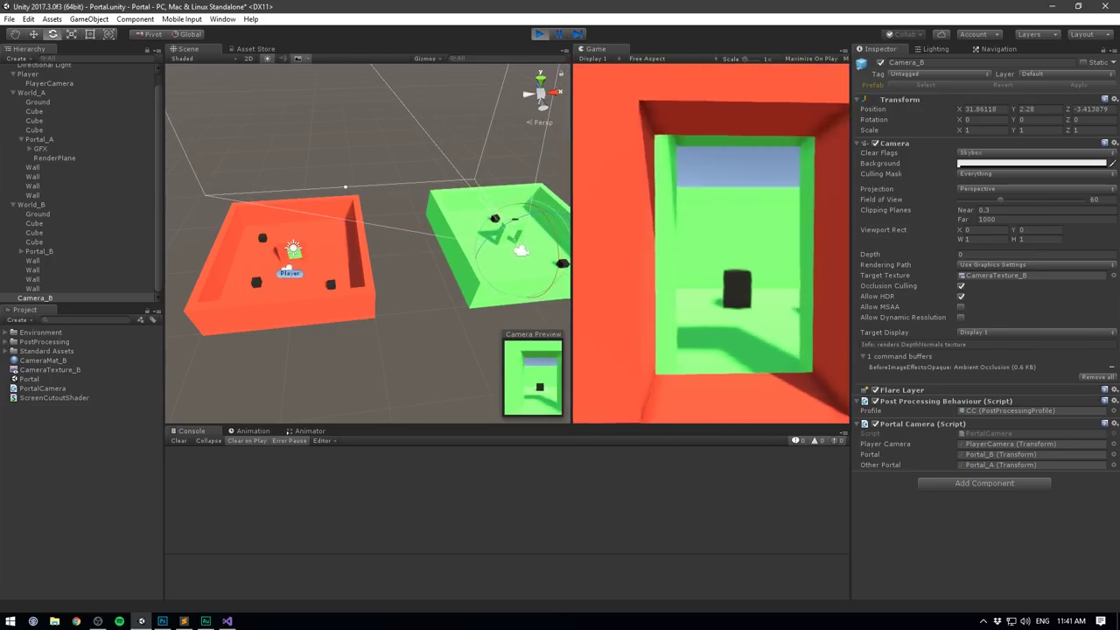
Move the player back and sideways in front of Portal_A to check how the view through it follows the position.
key(s)
key(d)
key(a)
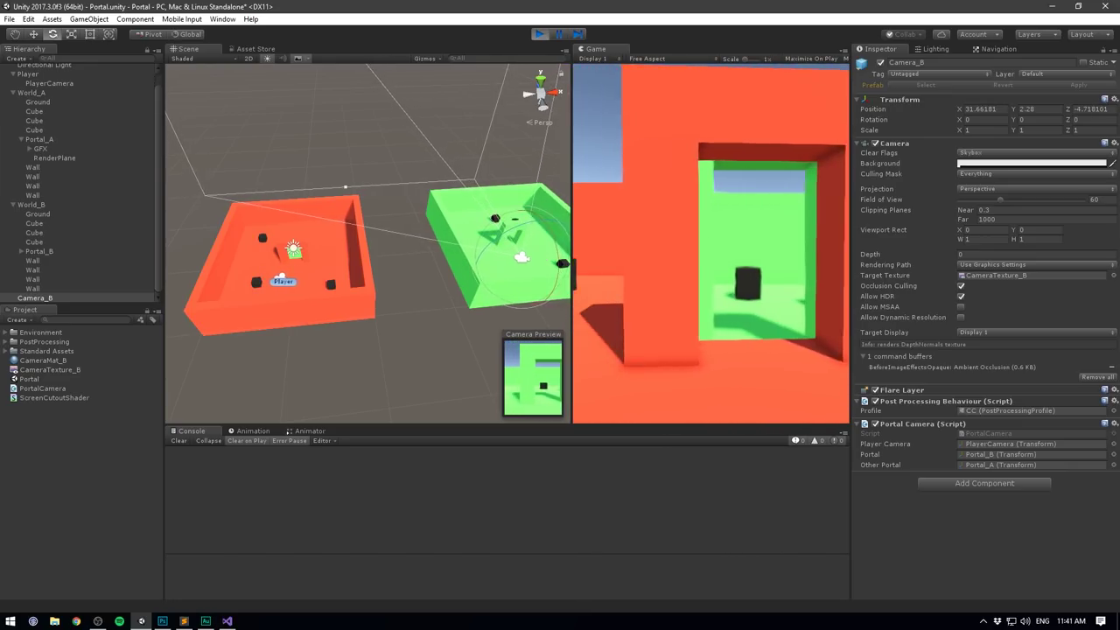
key(d)
key(w)
key(a)
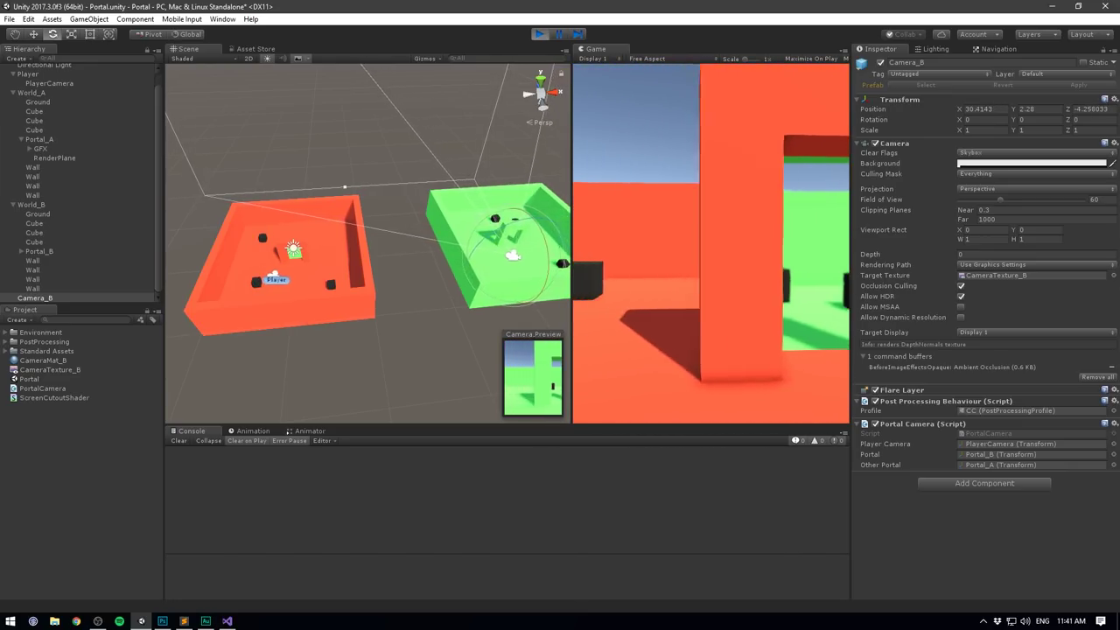
key(d)
key(d)
key(a)
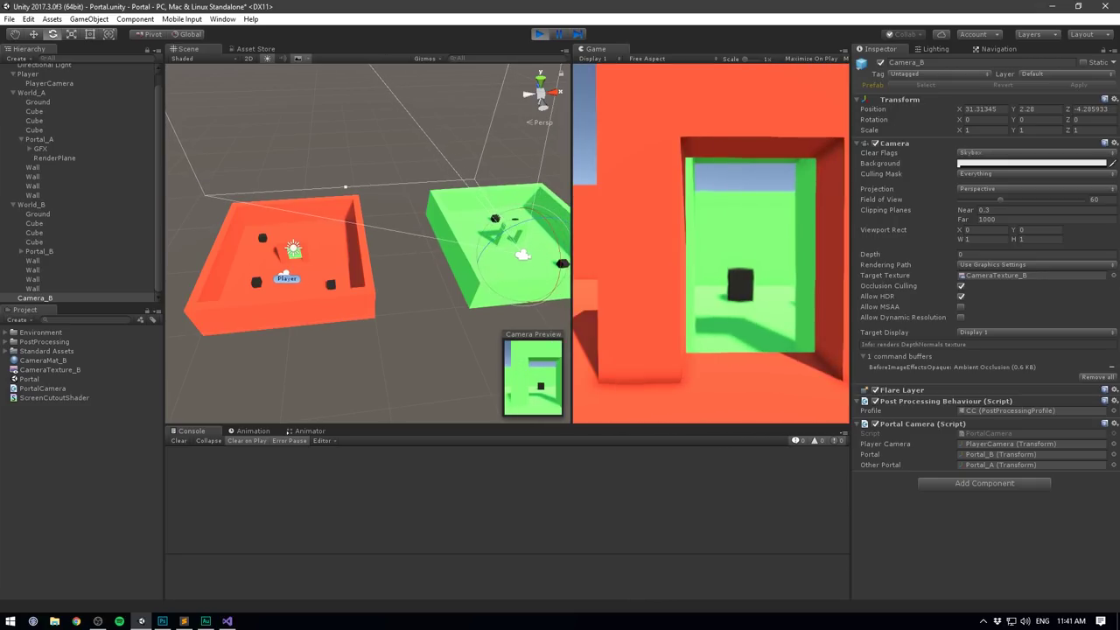
key(d)
key(space)
key(a)
key(d)
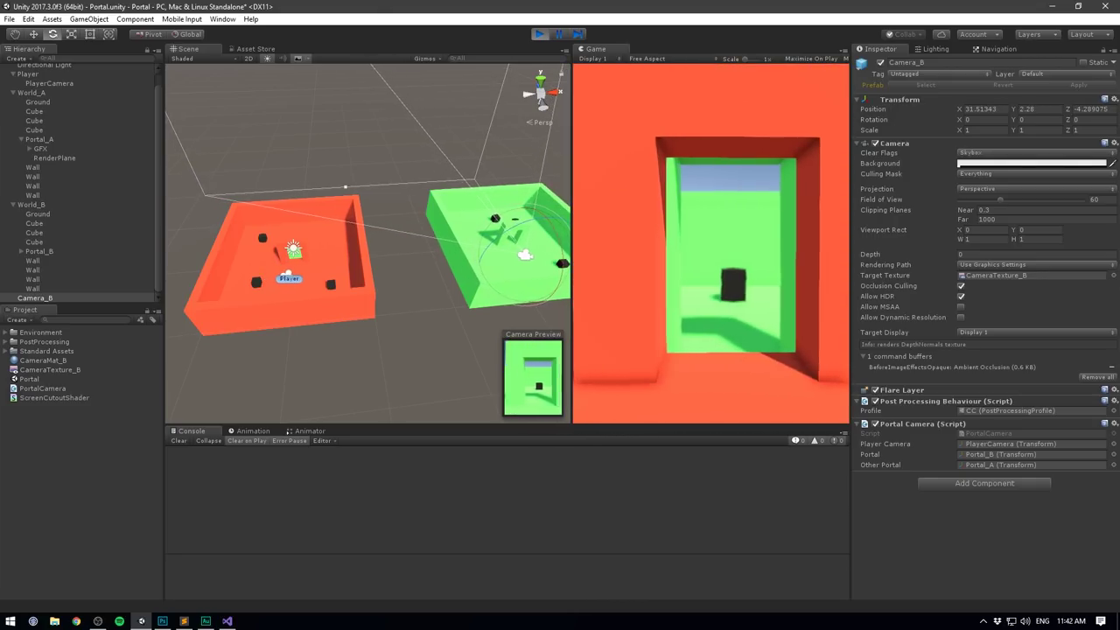
key(a)
key(d)
key(d)
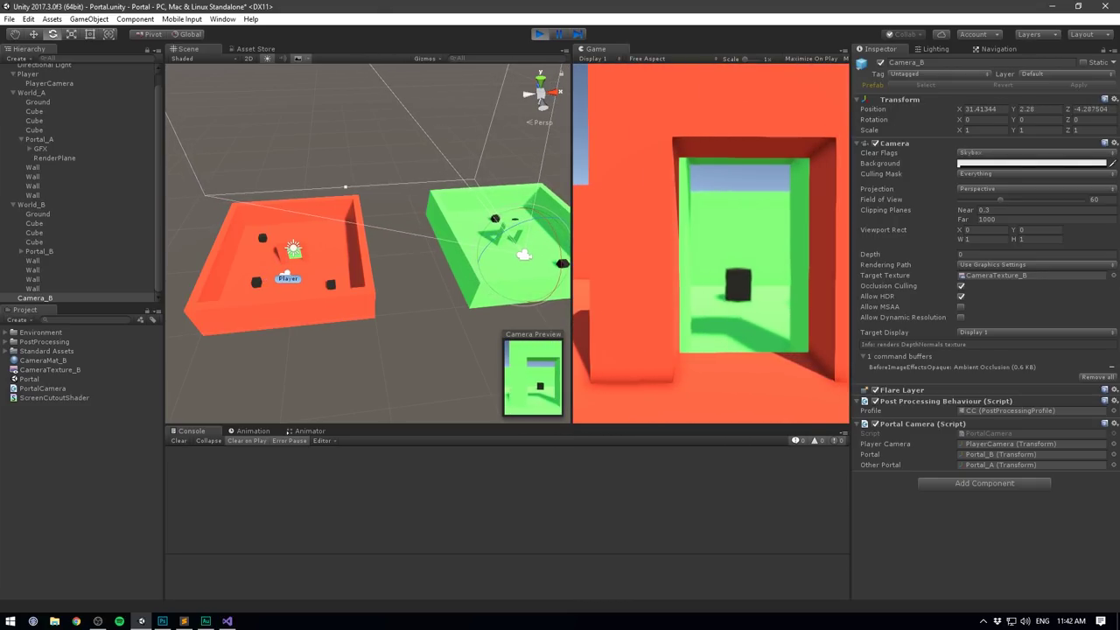
key(d)
key(a)
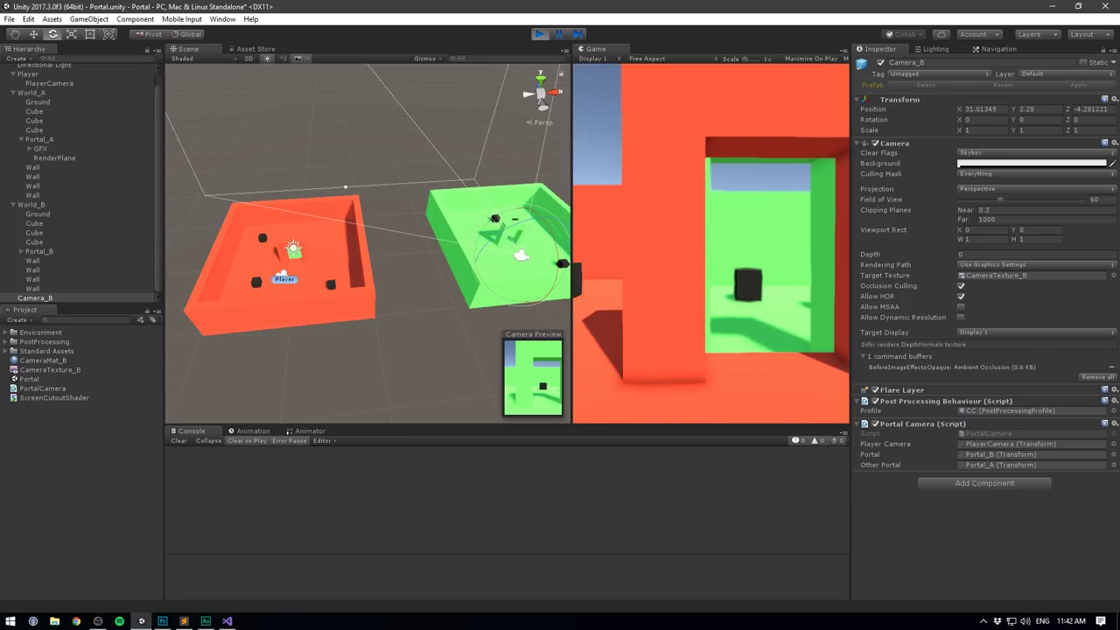
Turn the player's view around Portal_A without walking to check Camera_B's rotation, and release the cursor from the game.
key(w)
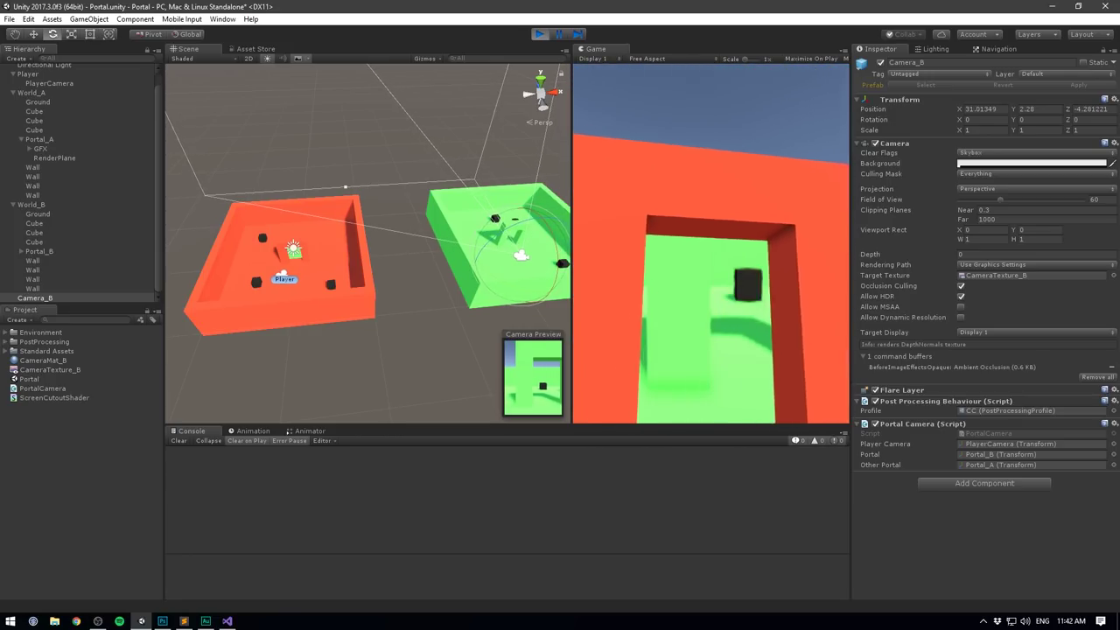
key(a)
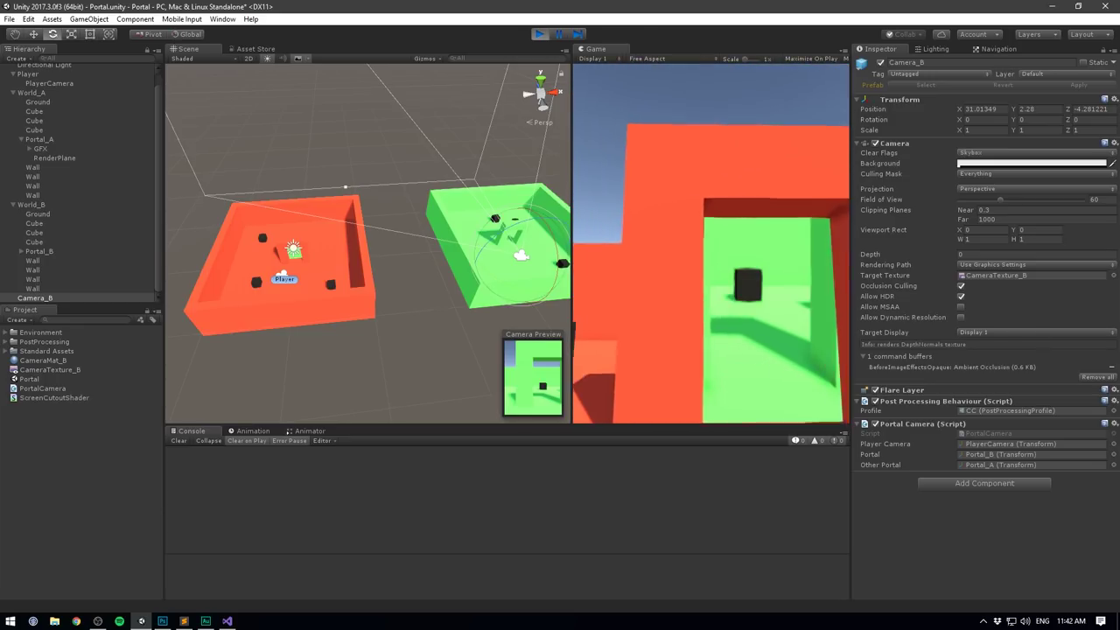
key(w)
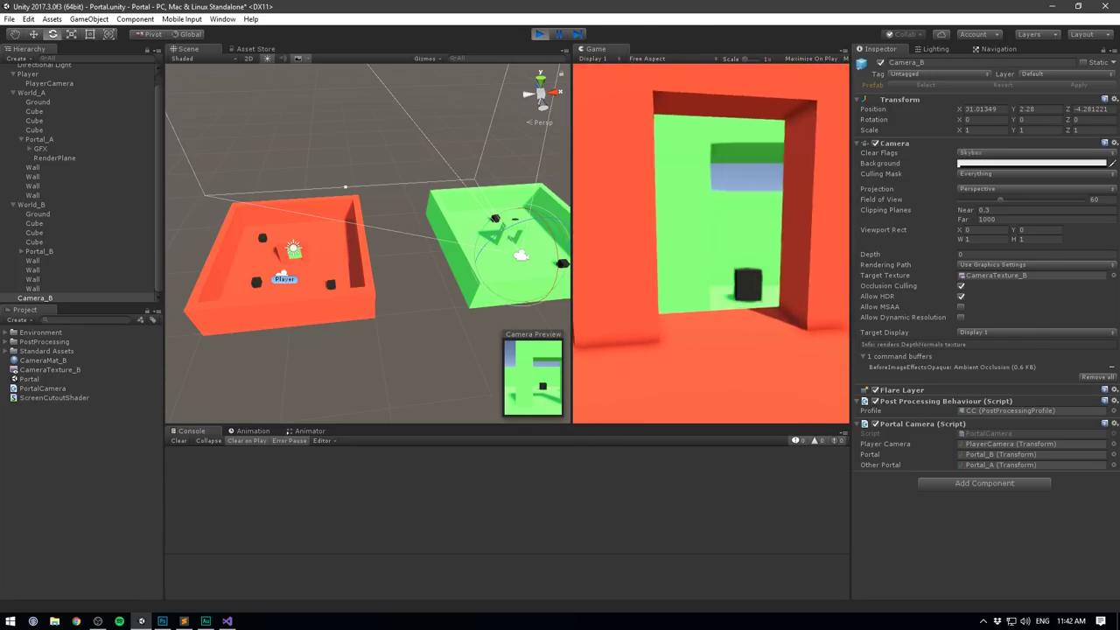
key(Escape)
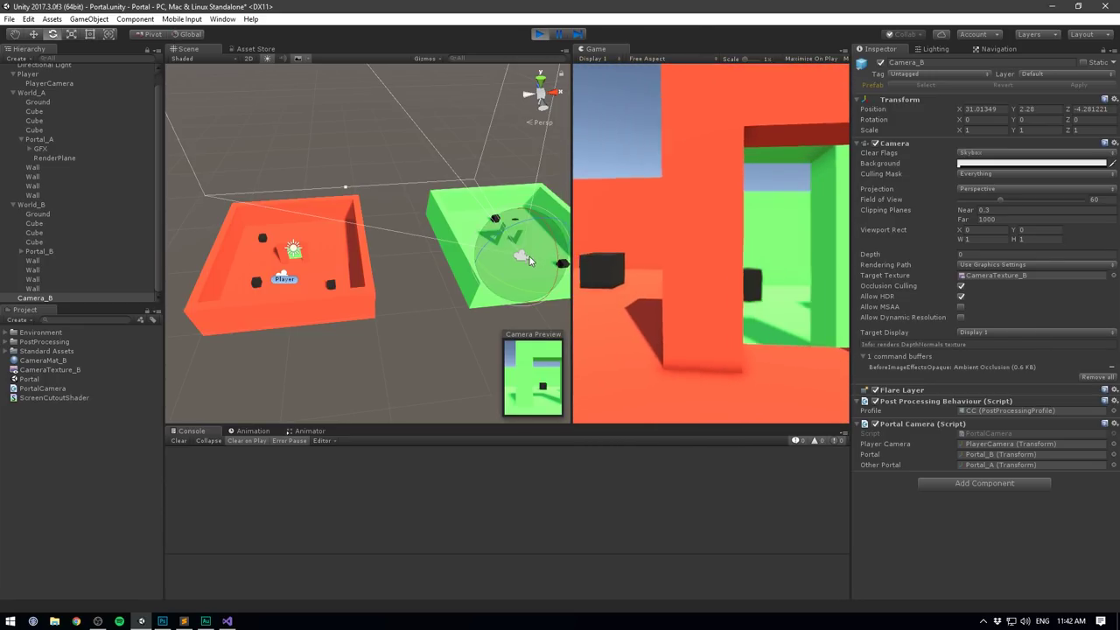
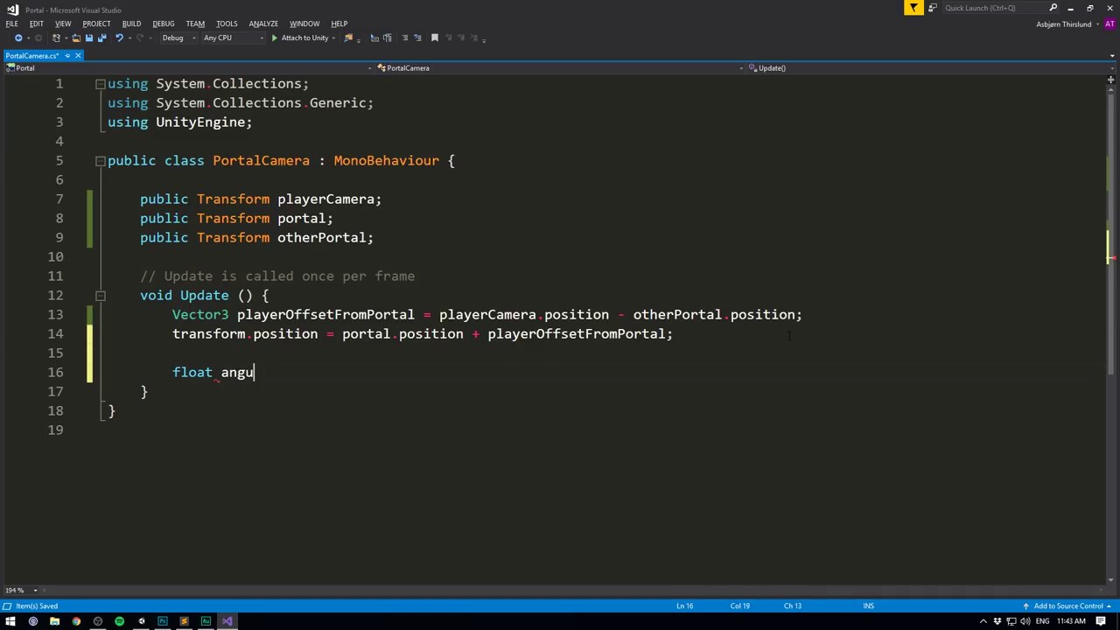
In Visual Studio, declare float angularDifferenceBetweenPortalRotations in Update of PortalCamera.cs as Quaternion.Angle(portal.rotation, otherPortal.rotation).
text(een)
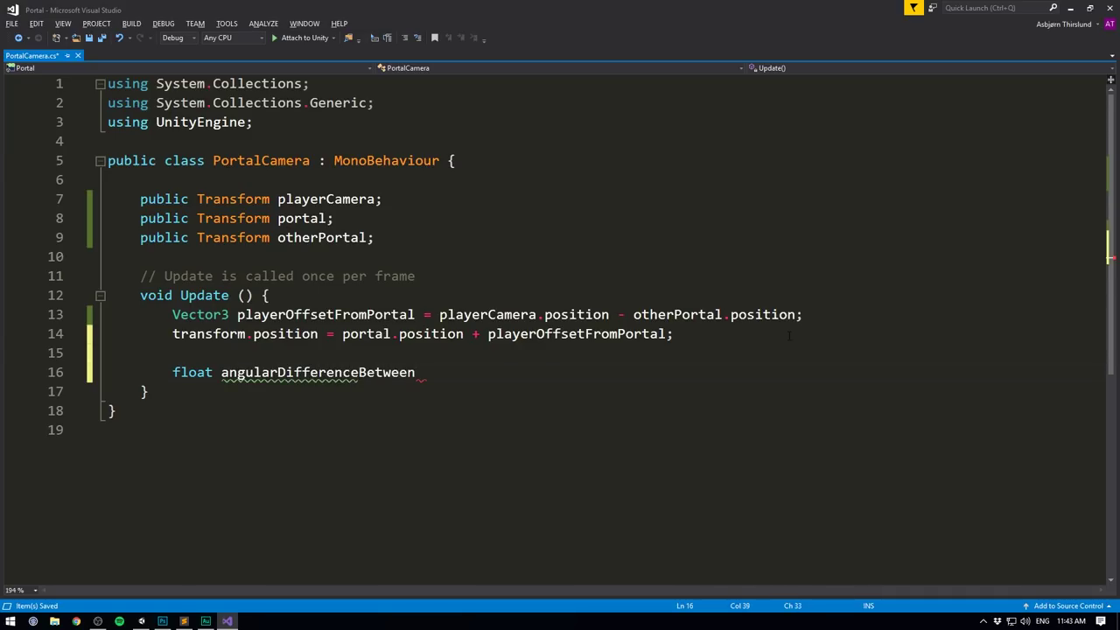
text(PortalRotati)
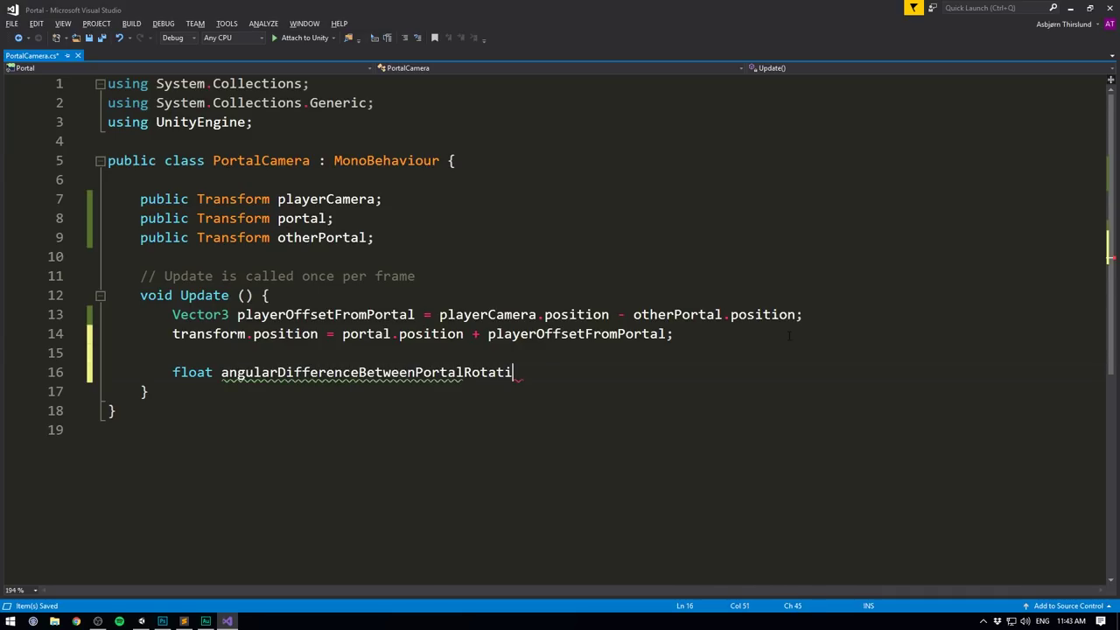
text(ons = Quaternion.Ang)
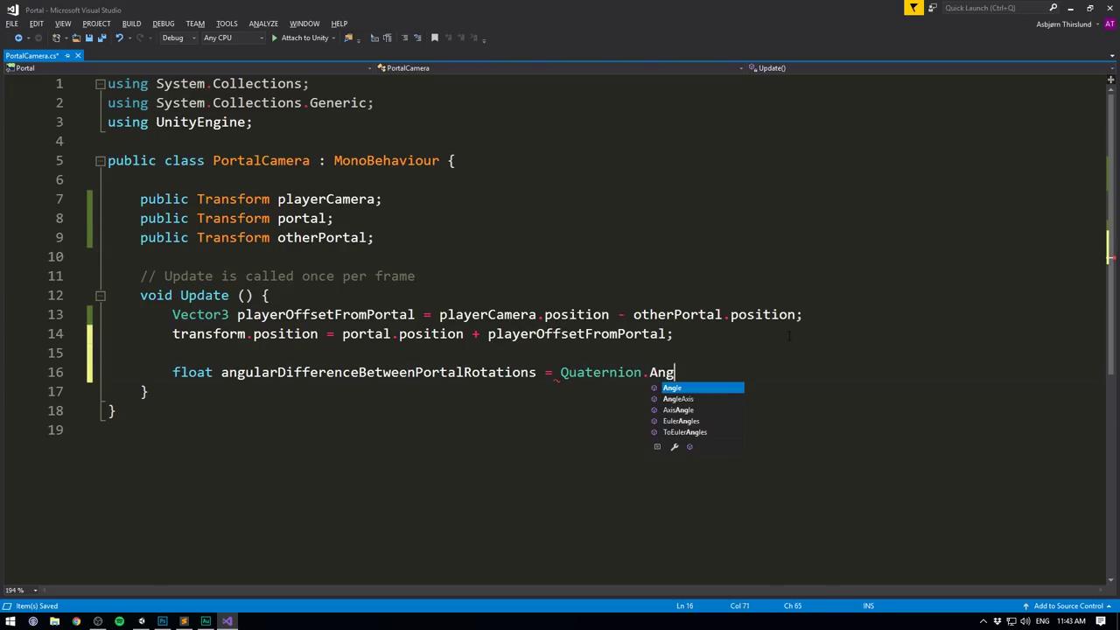
key(Tab)
text(()
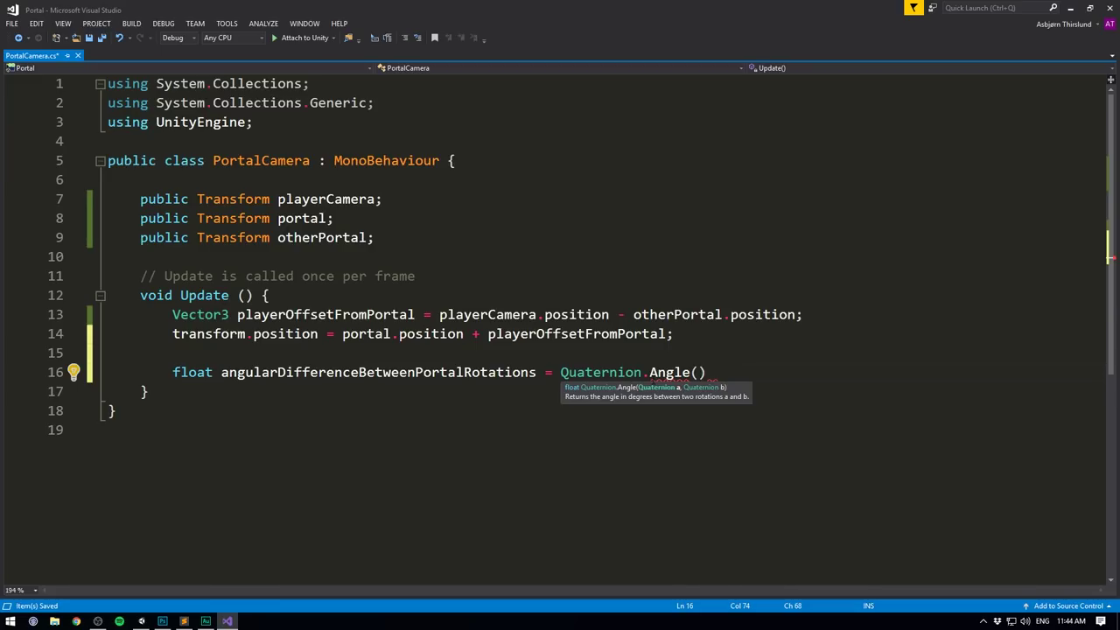
text(portal.rotation)
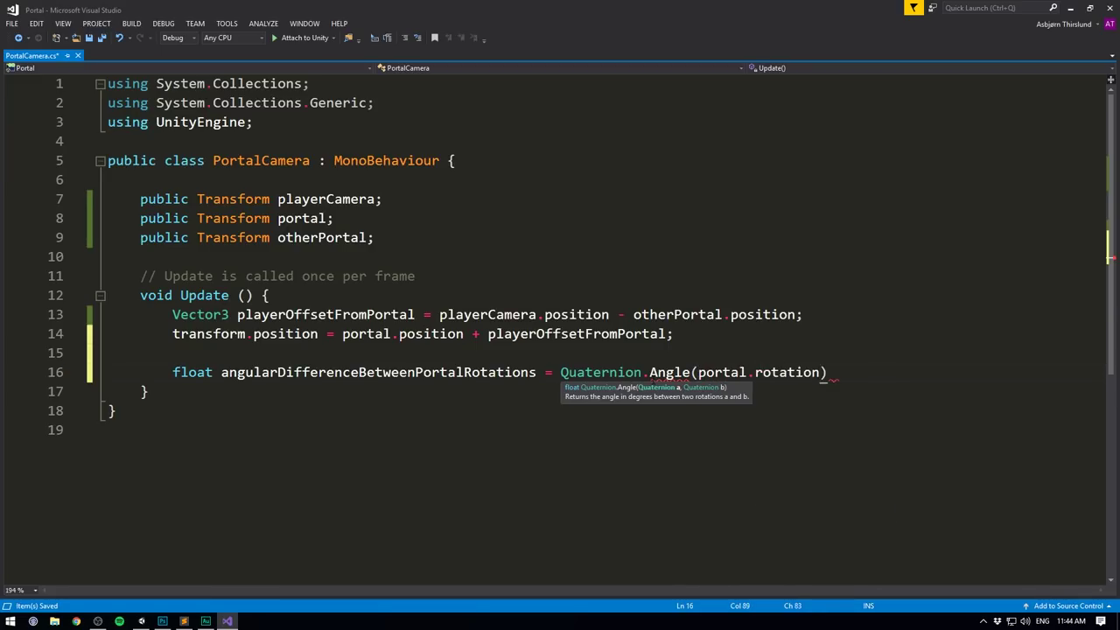
text(, otherPortal.rot)
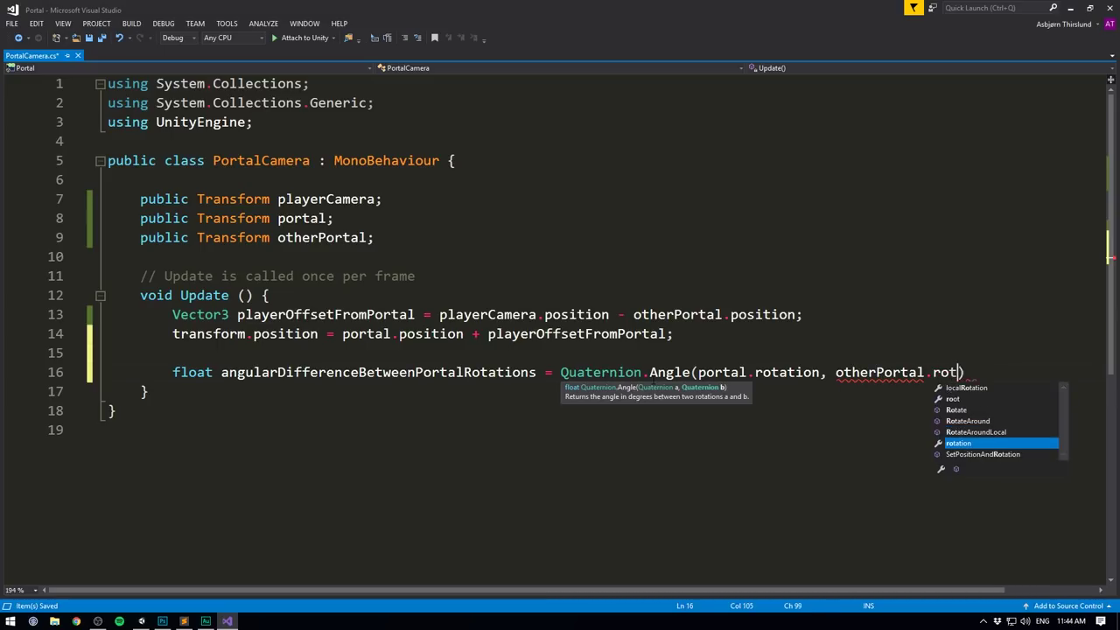
key(Tab)
text();)
key(Return)
key(Return)
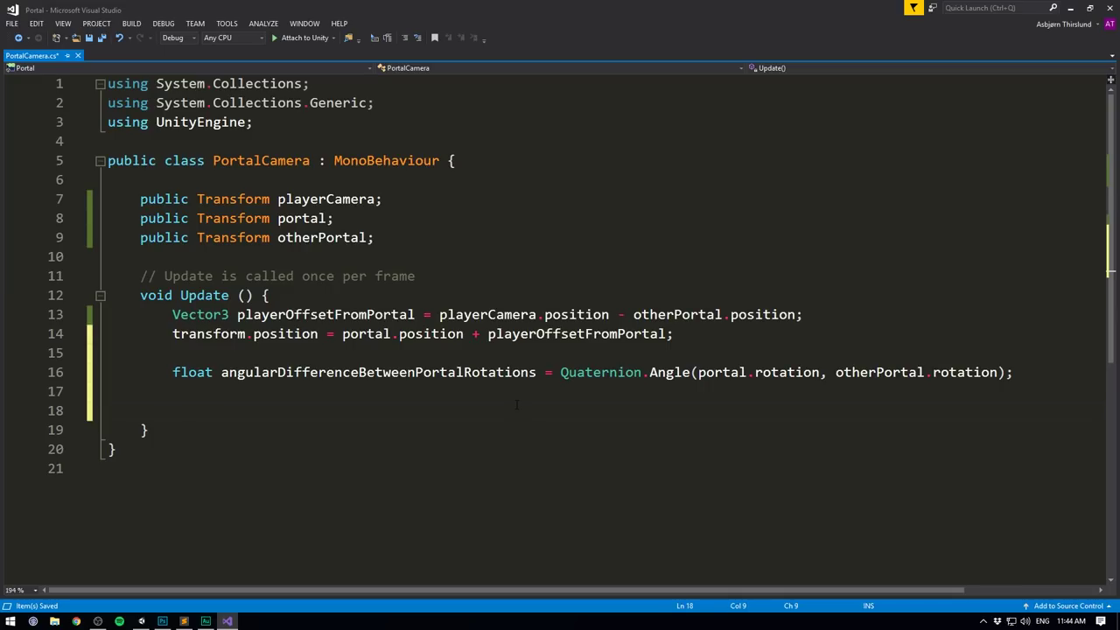
Declare Quaternion portalRotationalDifference below it as Quaternion.AngleAxis(angularDifferenceBetweenPortalRotations, Vector3.up).
text(Quaternion )
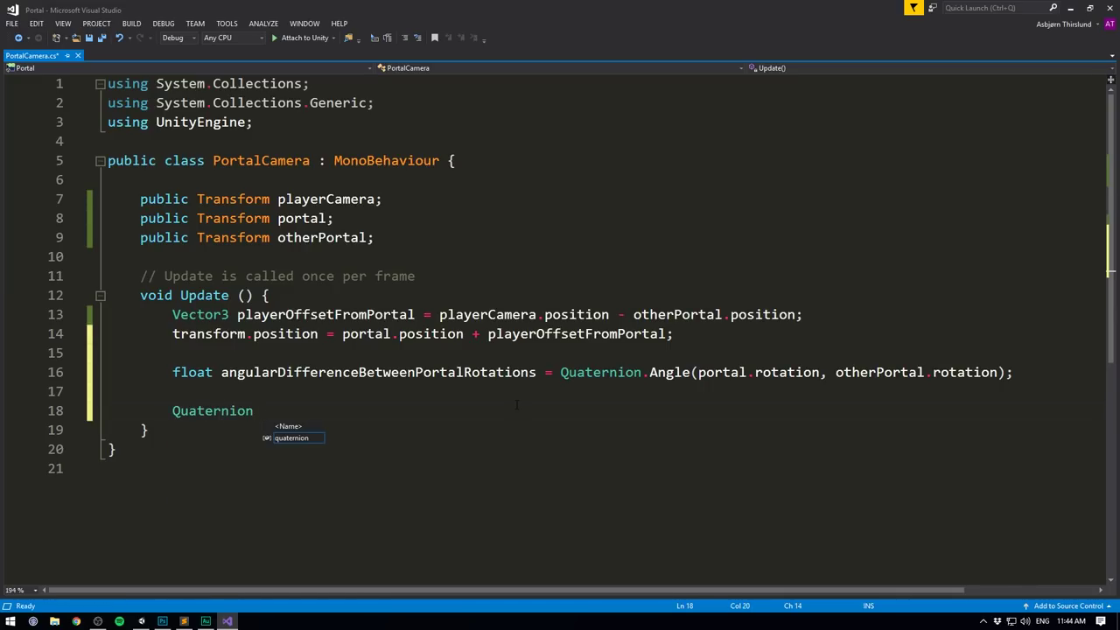
text(portalRotational)
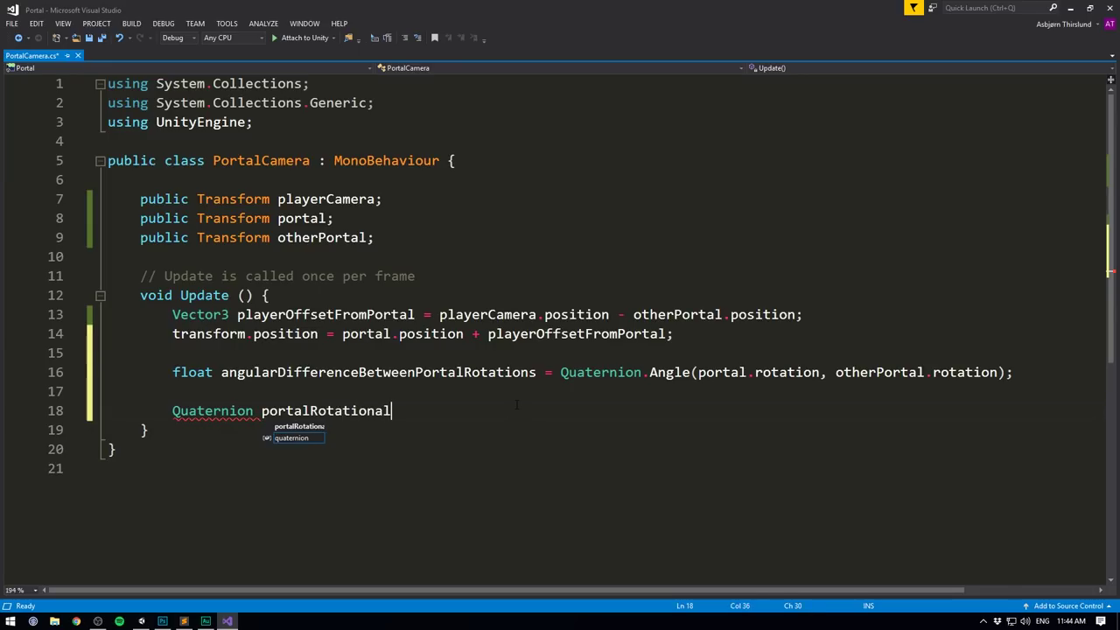
text(Difference = Quaternion.Ang)
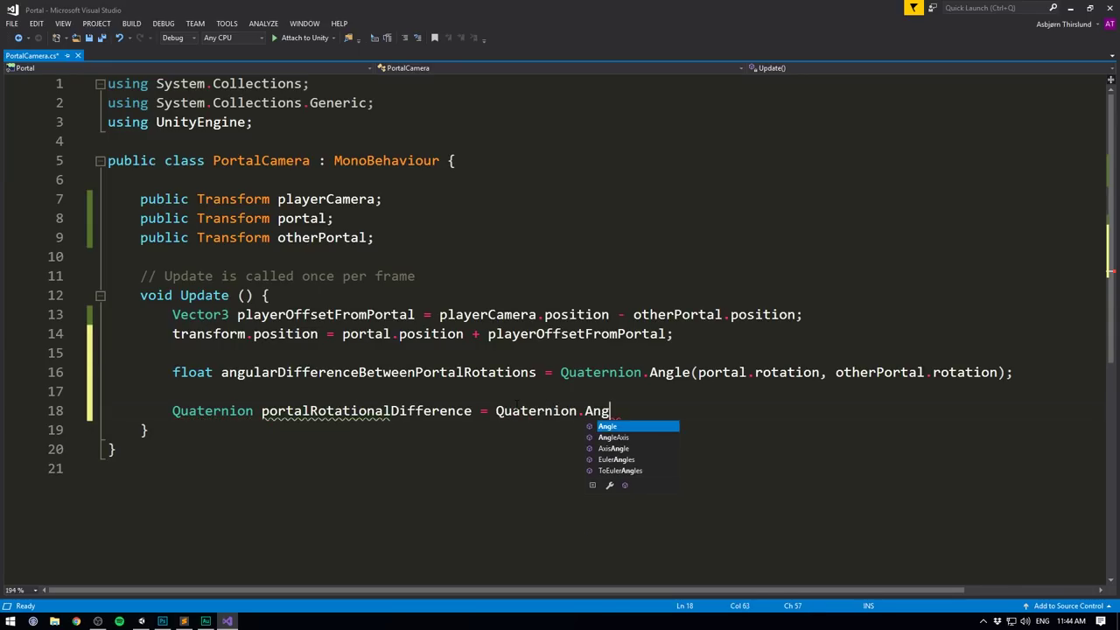
key(Tab)
text(A)
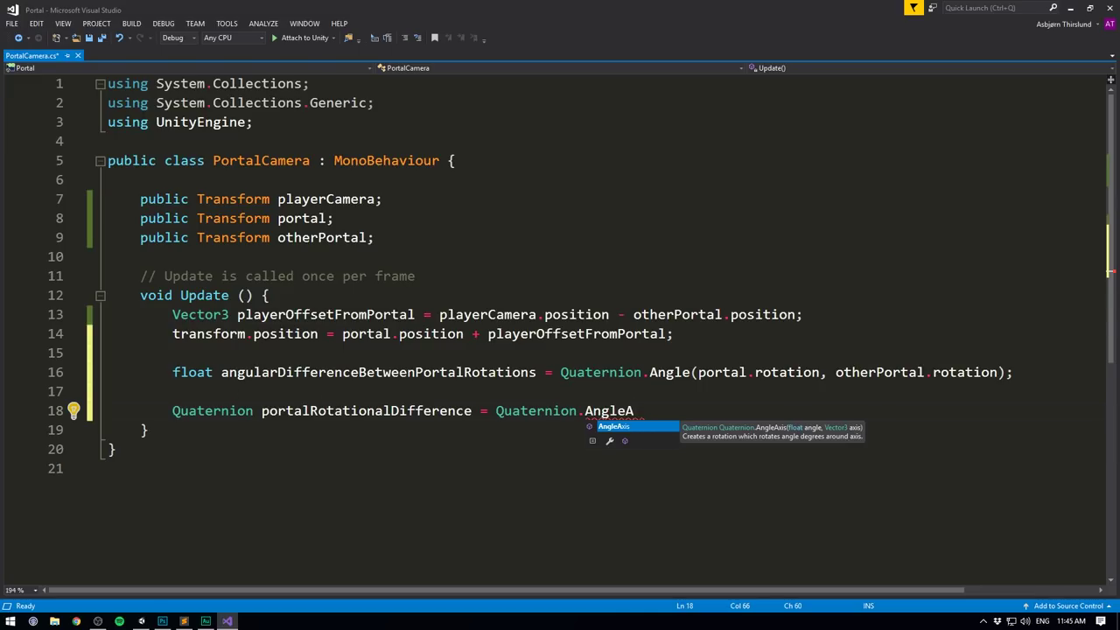
key(Tab)
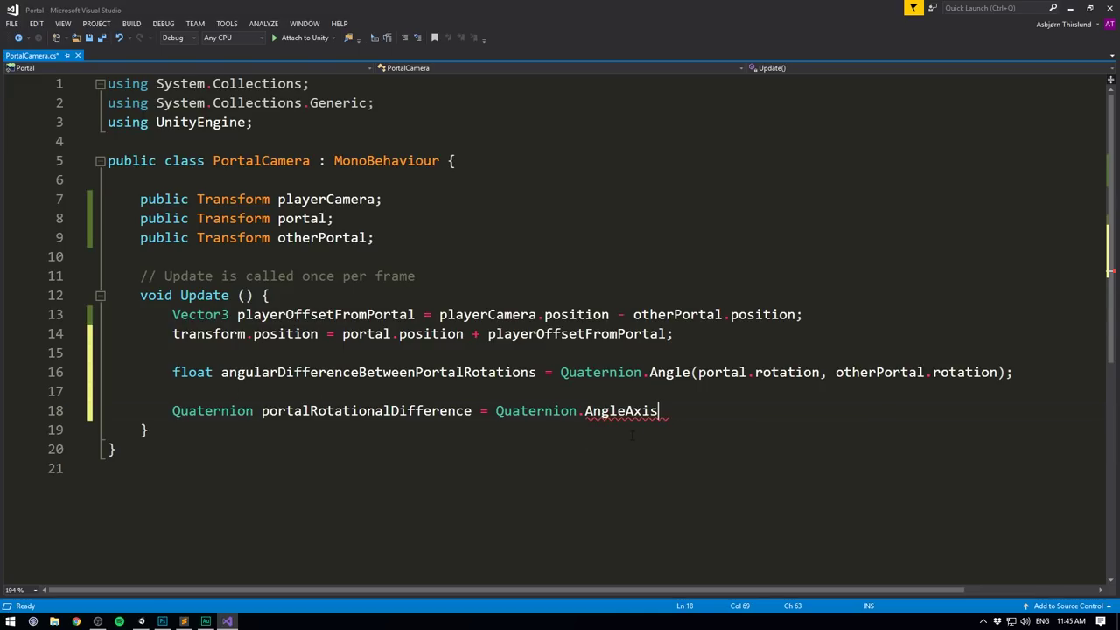
text(Quaternion.AngleAxis(angularDifferenceBetweenPortalRotations)
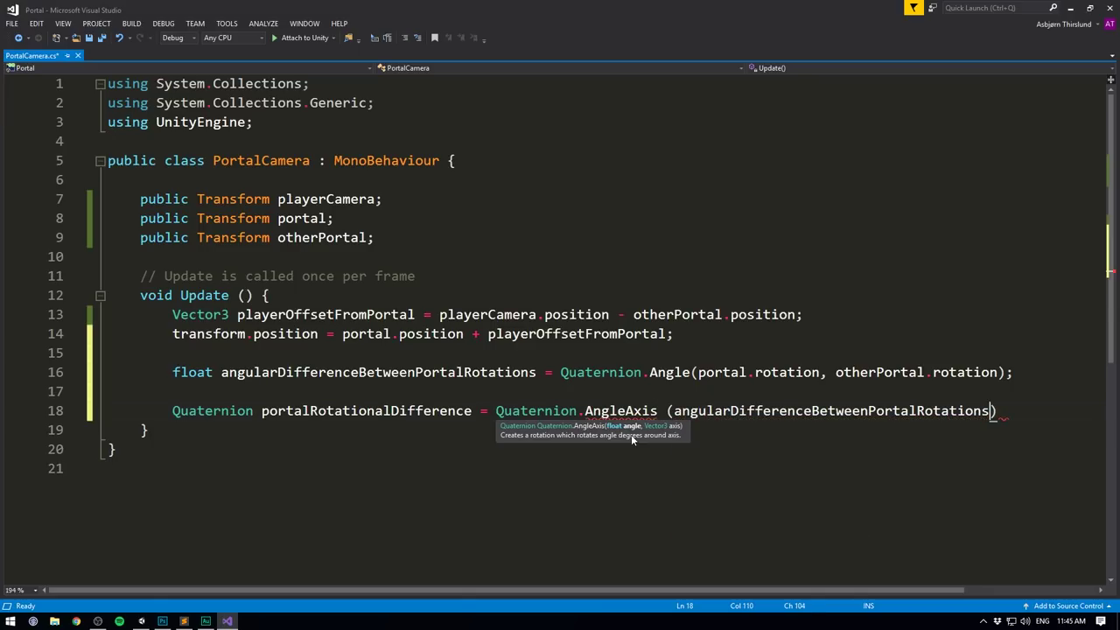
text(, Vector3.up);)
key(Return)
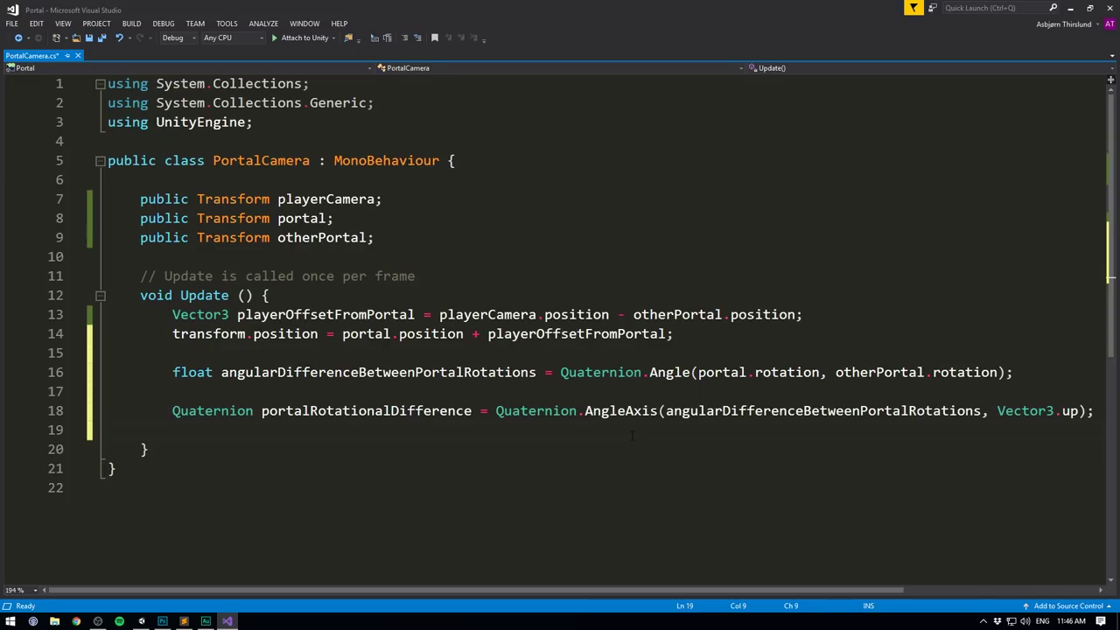
Declare Vector3 newCameraDirection on the next line as portalRotationalDifference * playerCamera.forward, and start a new line below it.
text(Vector3 newCamera)
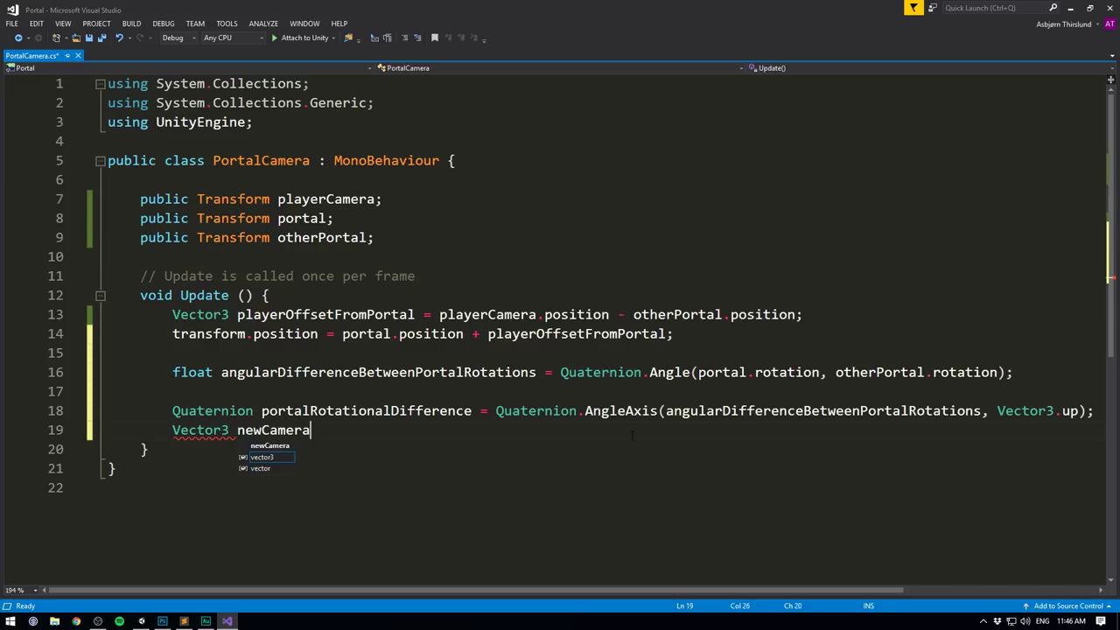
text(Direction = por)
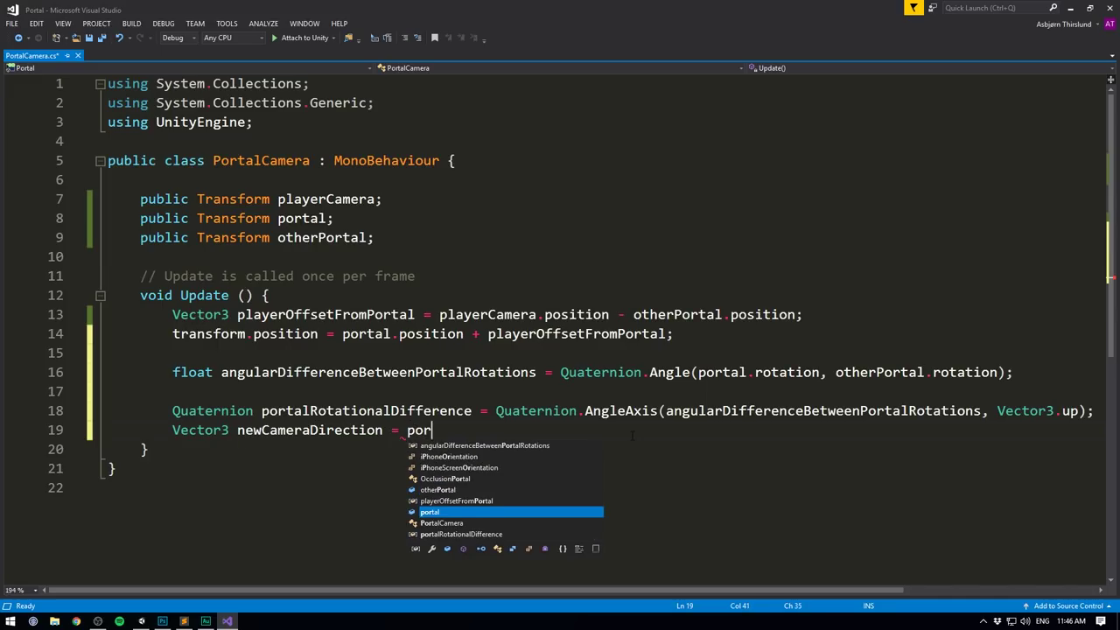
text(talRotationalDifference)
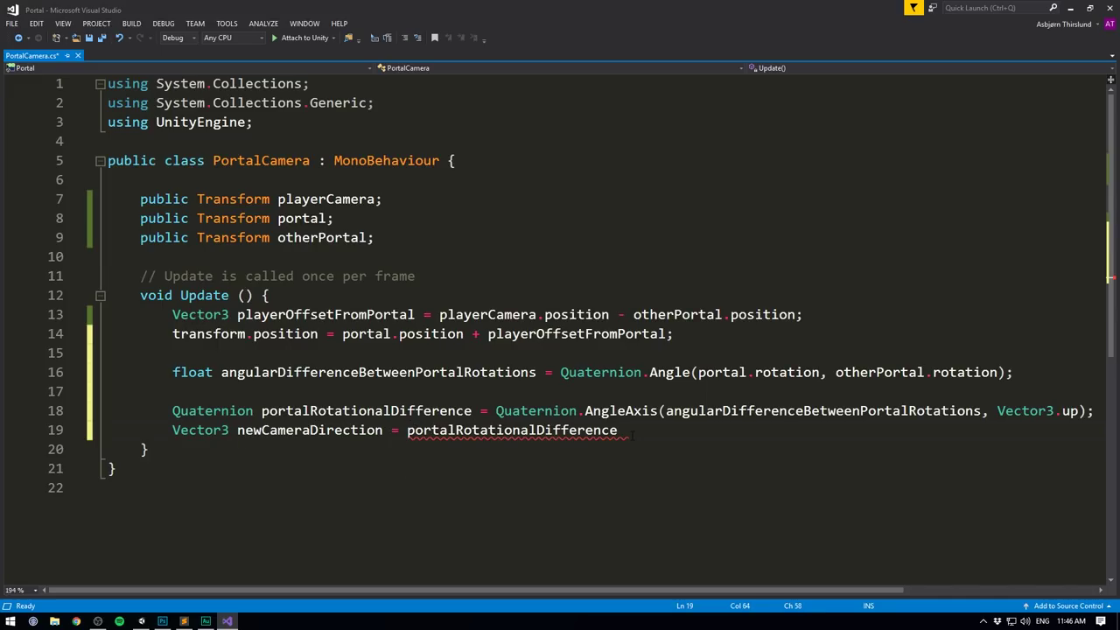
text( * )
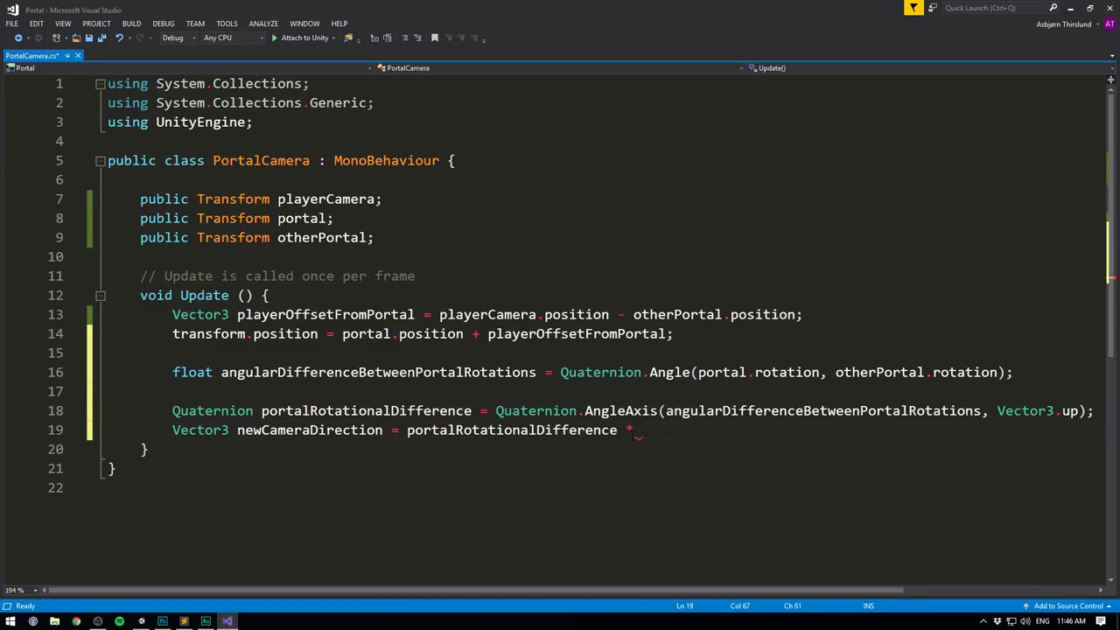
text(playerCamera.forward;)
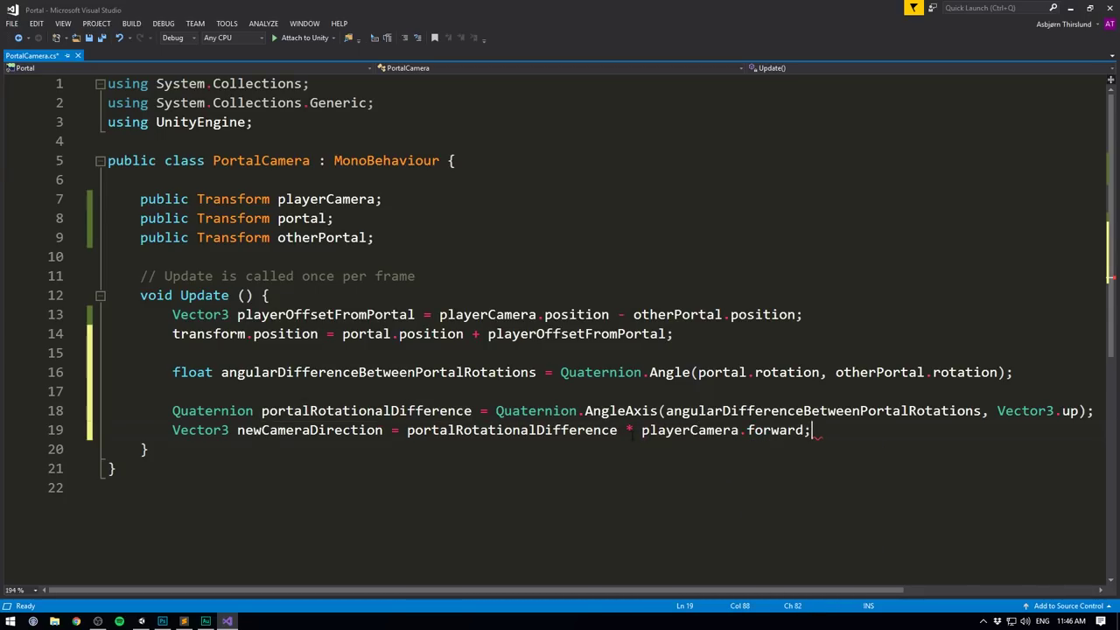
key(Return)
click(407, 429)
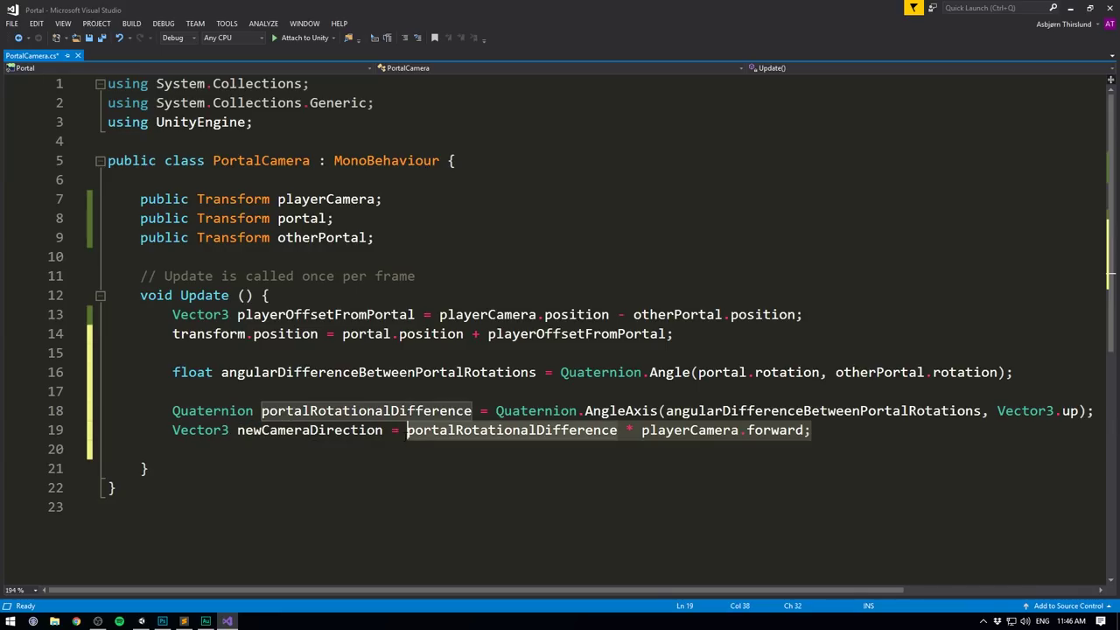
click(361, 448)
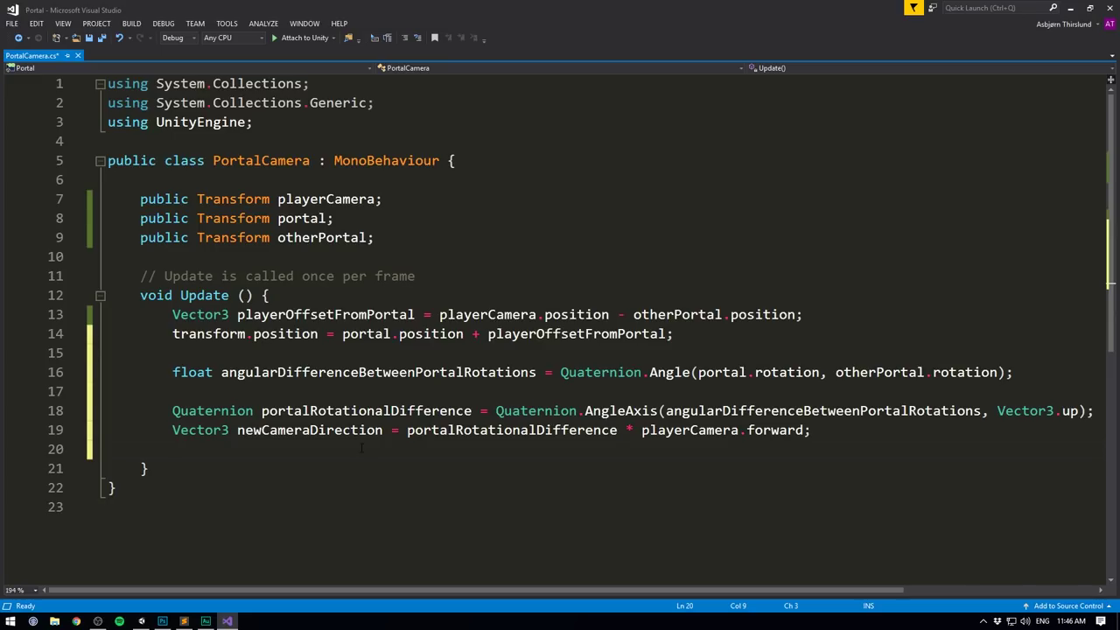
Set transform.rotation to Quaternion.LookRotation(newCameraDirection, Vector3.up) on the last line of Update, and save PortalCamera.cs.
text(transform.rotation )
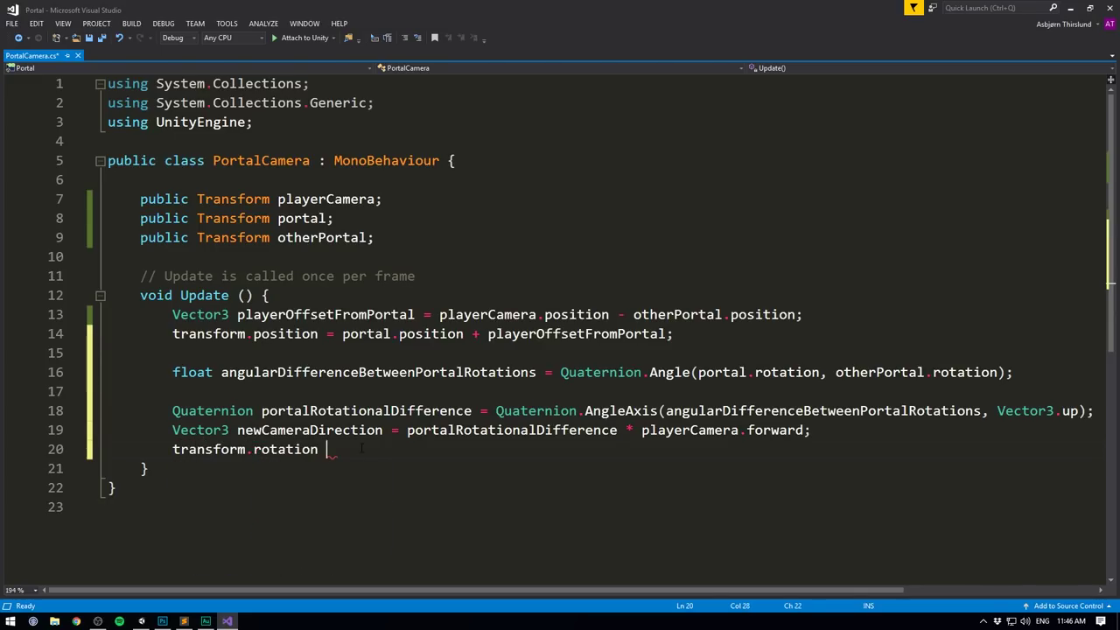
text(= Quaternion.LookRotation()
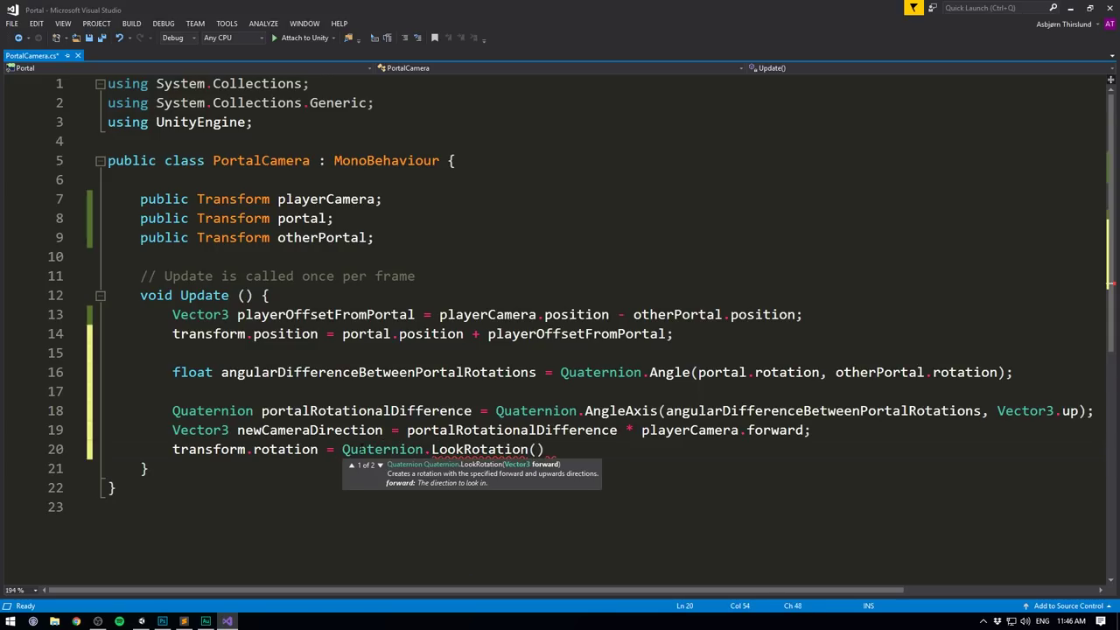
text(newCameraDirection)
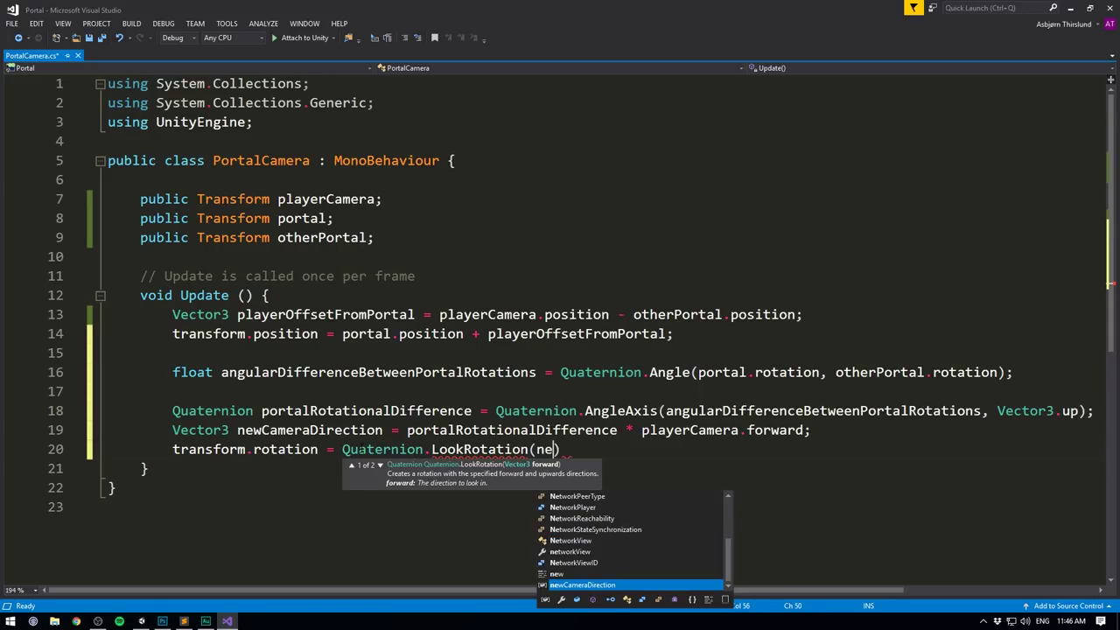
text(, Vector3)
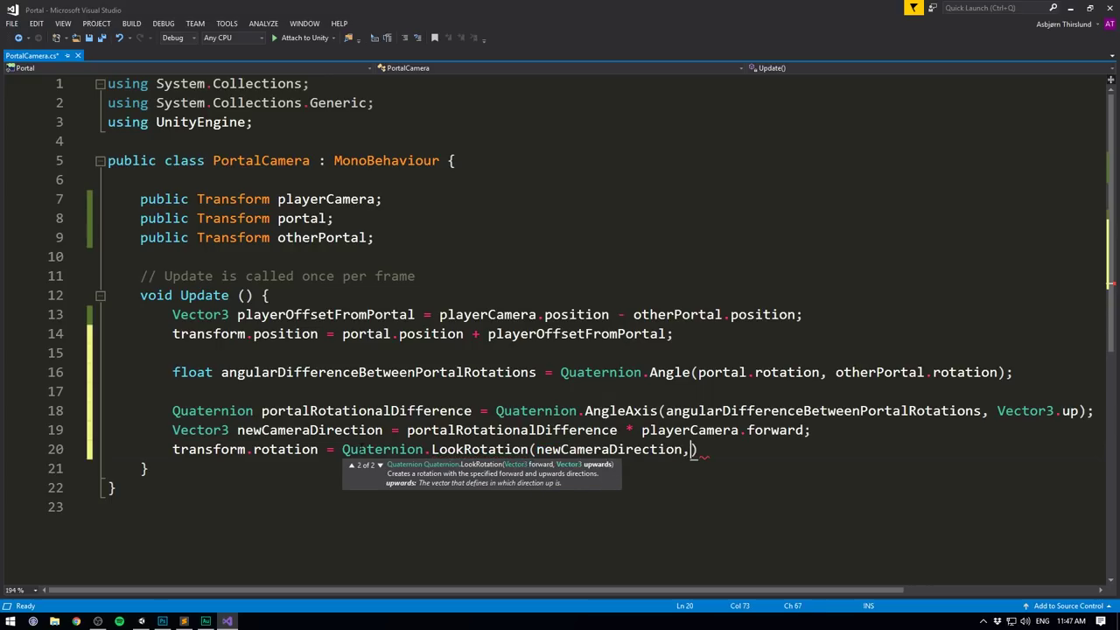
text(.up);)
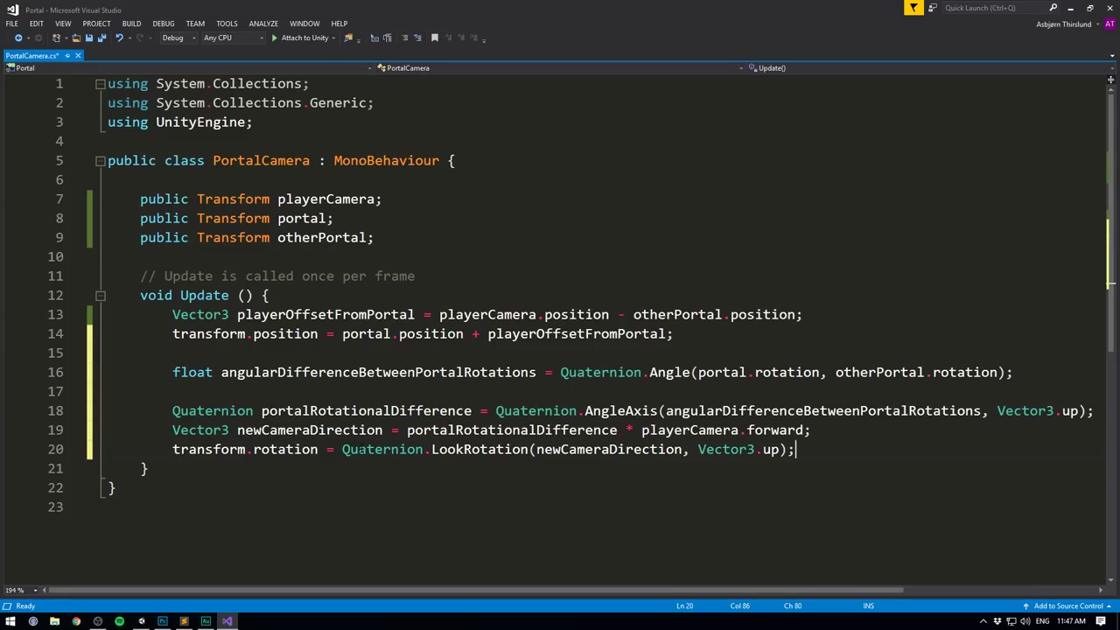
key(ctrl+s)
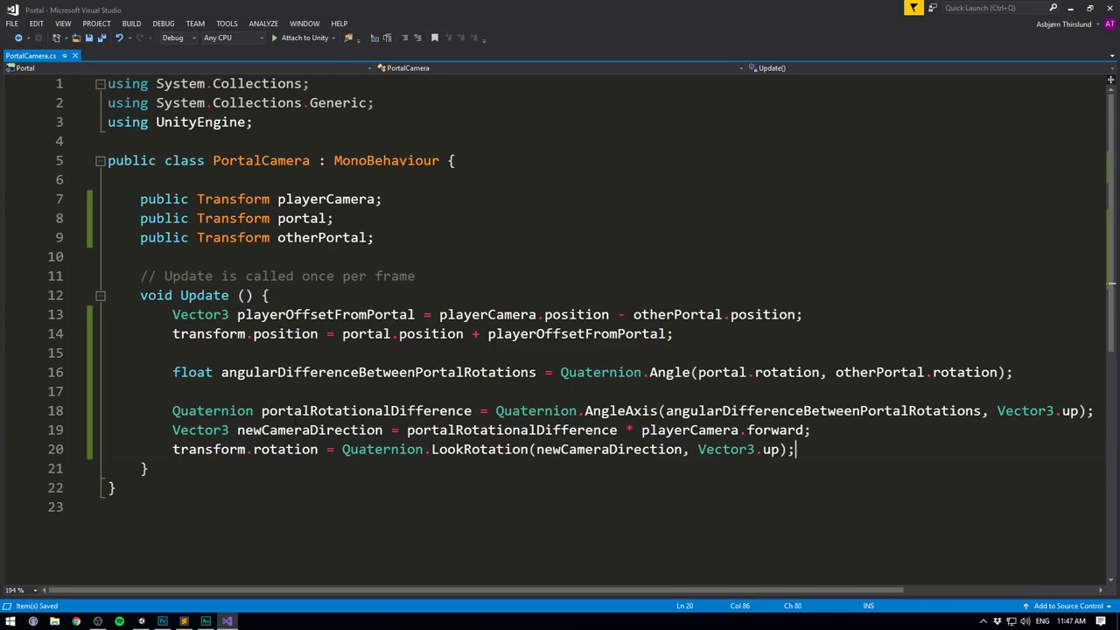
Switch to Unity, play the scene to check the portal view, stop it, and inspect the size settings of CameraTexture_B.
key(alt+Tab)
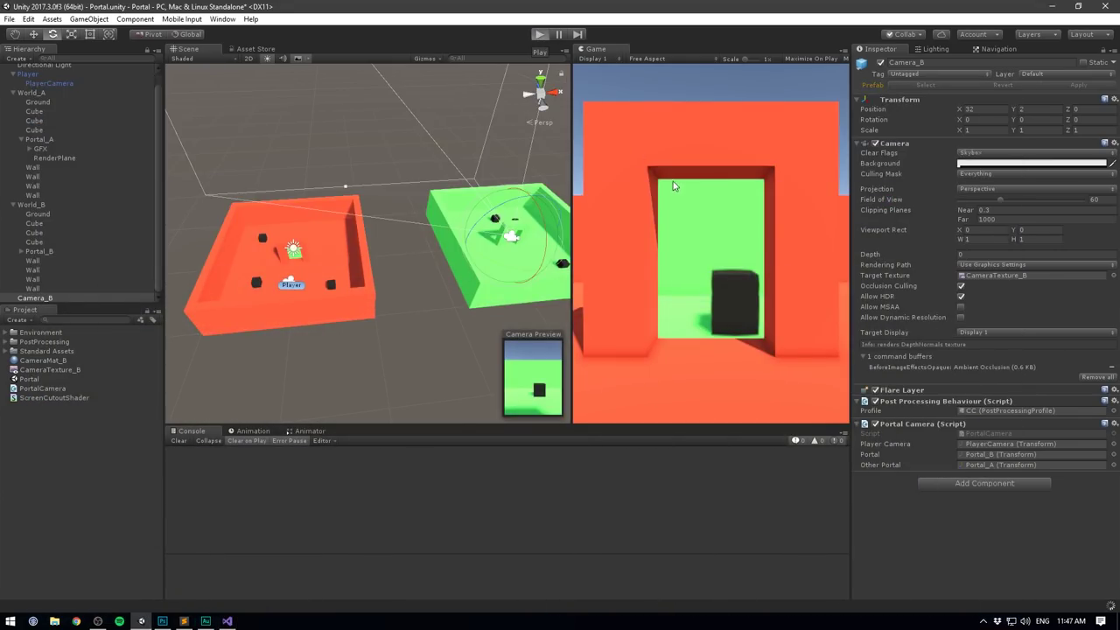
key(ctrl+p)
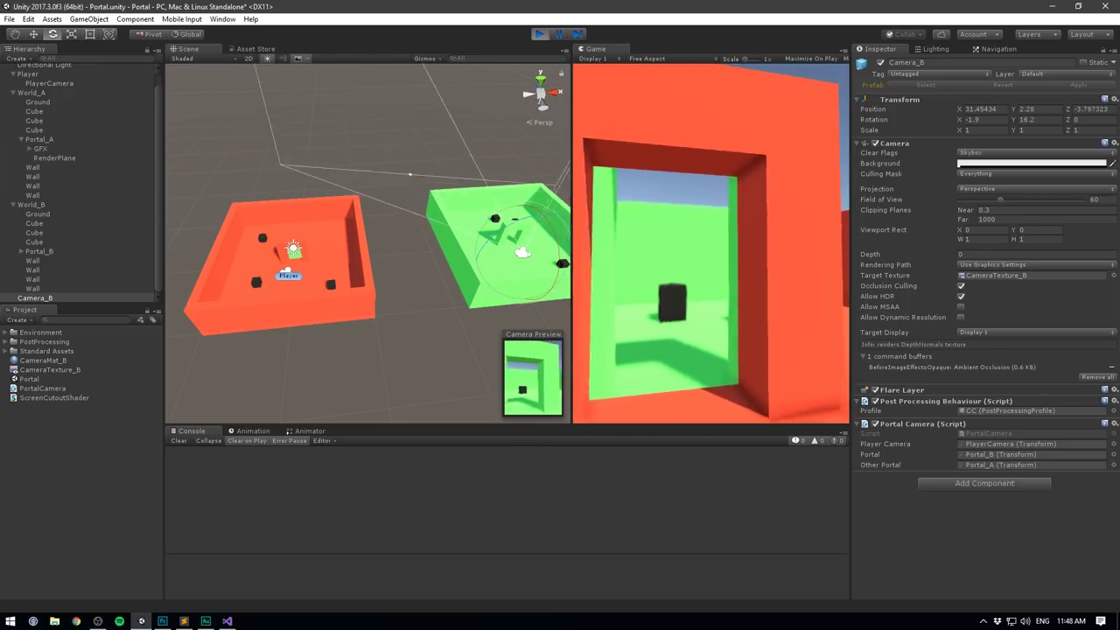
key(ctrl+p)
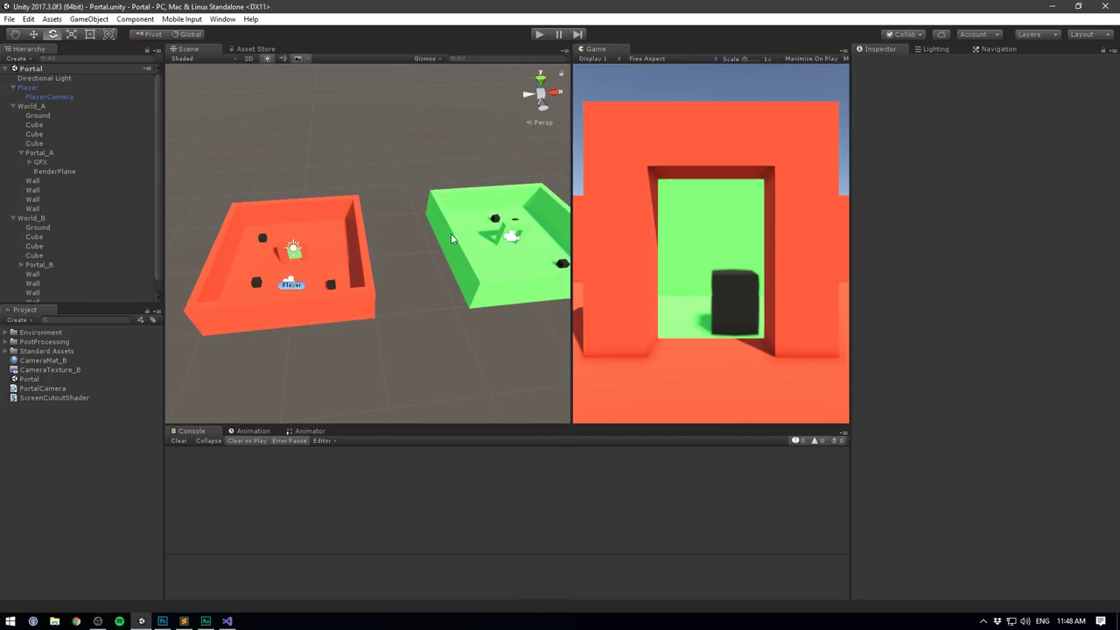
click(32, 370)
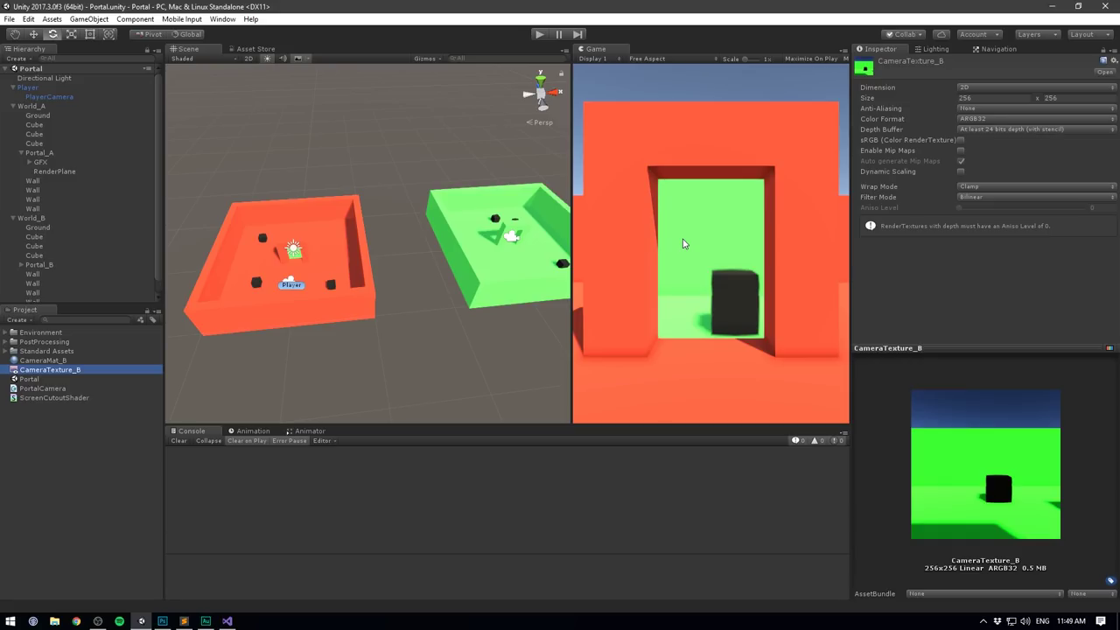
drag(570, 175, 584, 253)
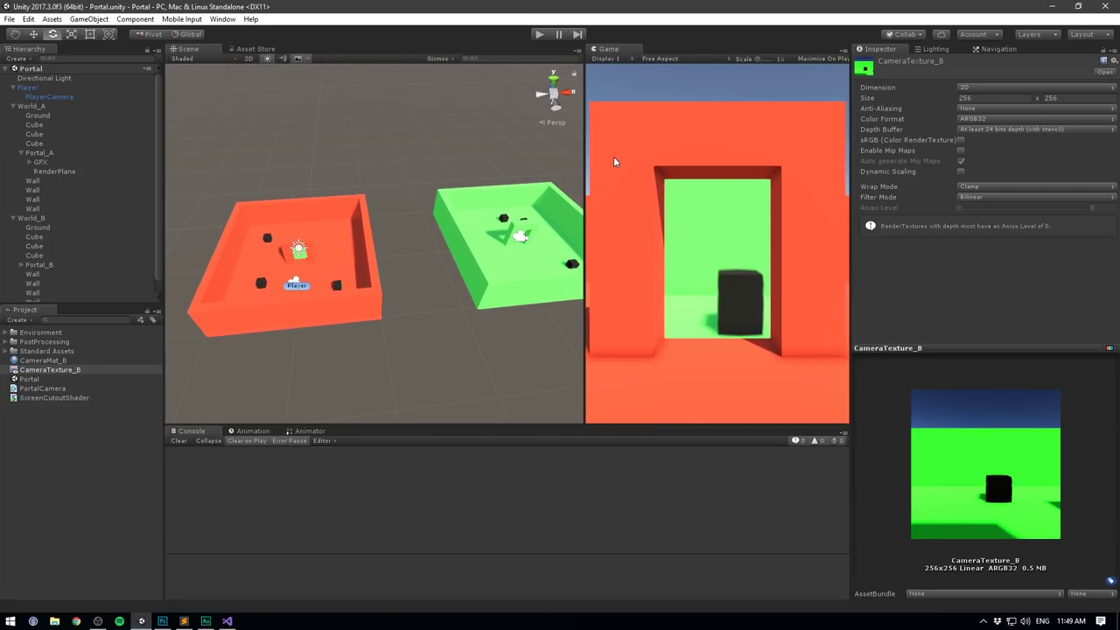
Collapse the Hierarchy's objects, create an empty game object and move it to the first place in the Portal scene.
click(34, 204)
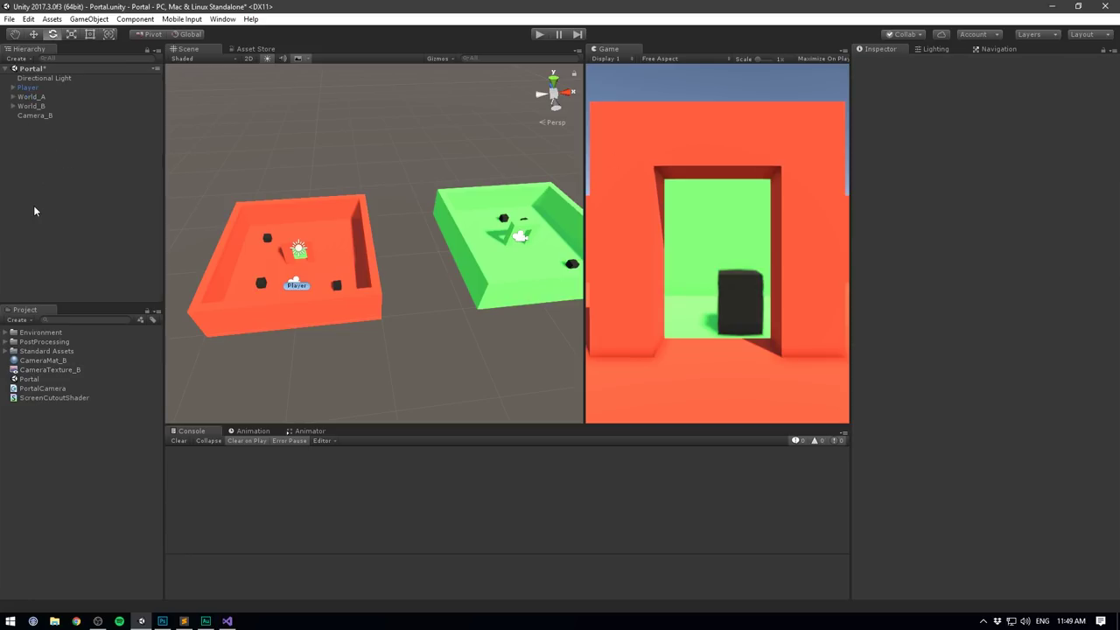
click(18, 58)
click(29, 71)
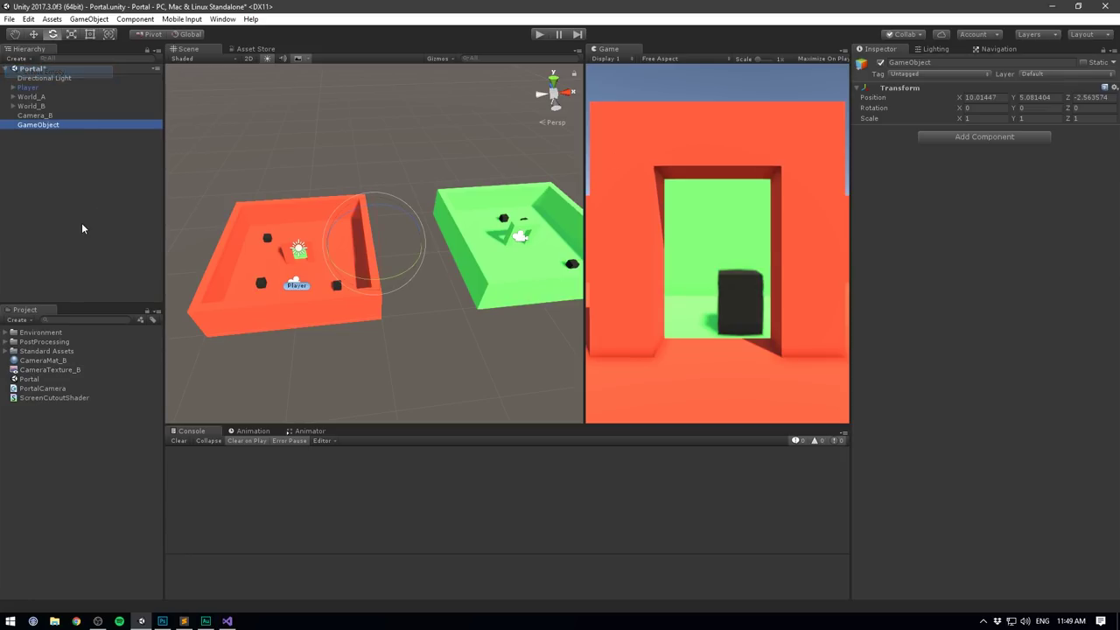
drag(56, 124, 56, 75)
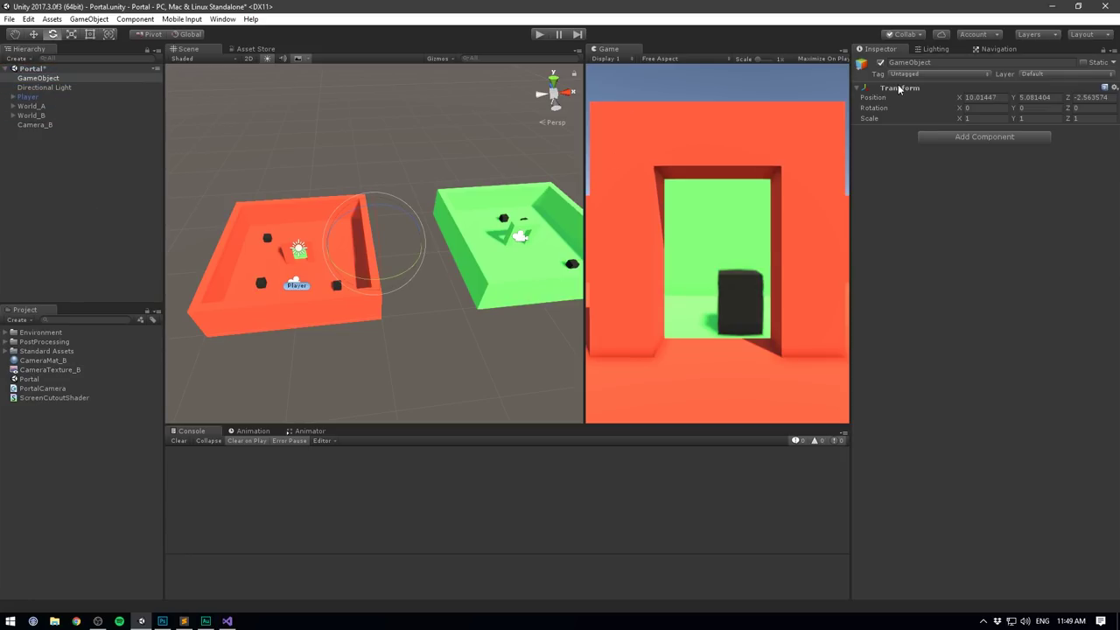
Reset the empty object's transform and rename it GameManager.
right_click(905, 87)
click(929, 93)
click(925, 64)
text(Ga)
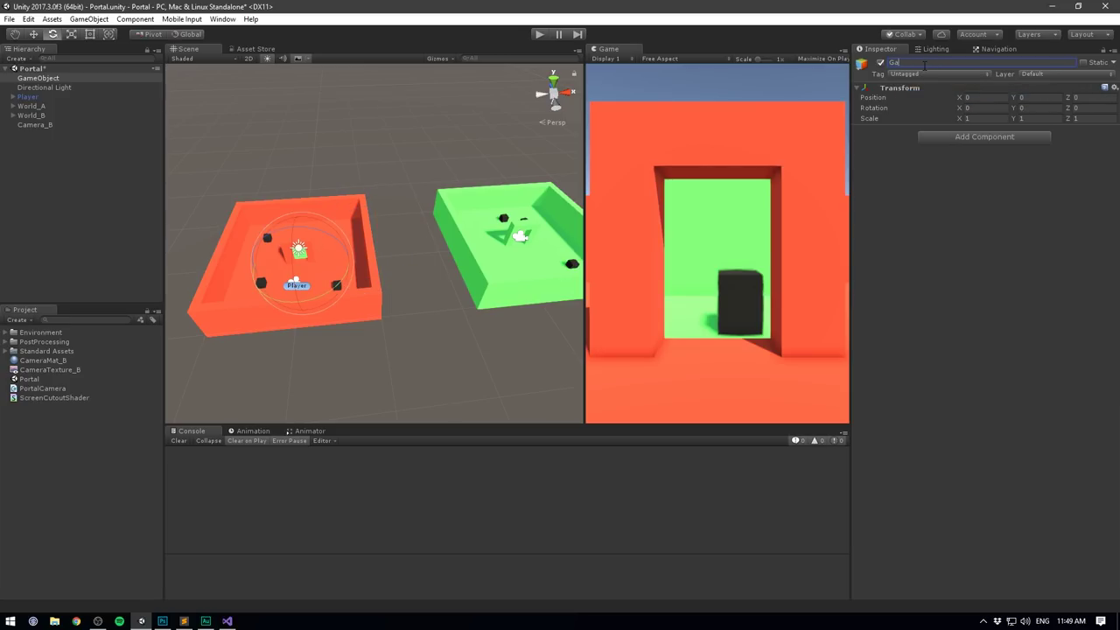
text(meManager)
key(Return)
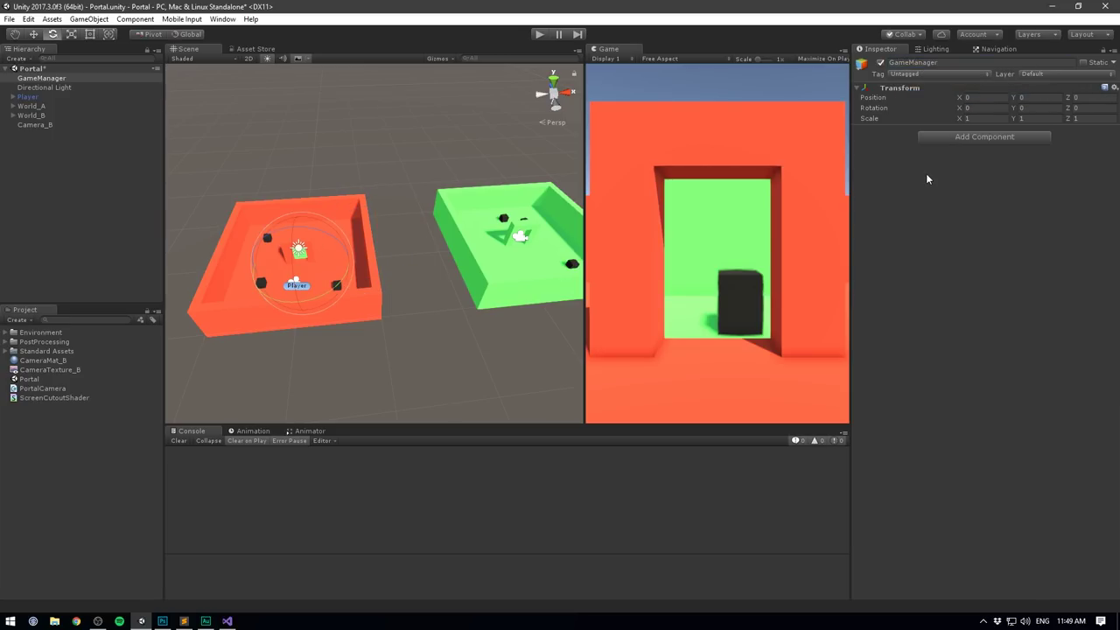
Add a new C# script named PortalTextureSetup to GameManager and open it in Visual Studio.
click(959, 138)
key(BackSpace)
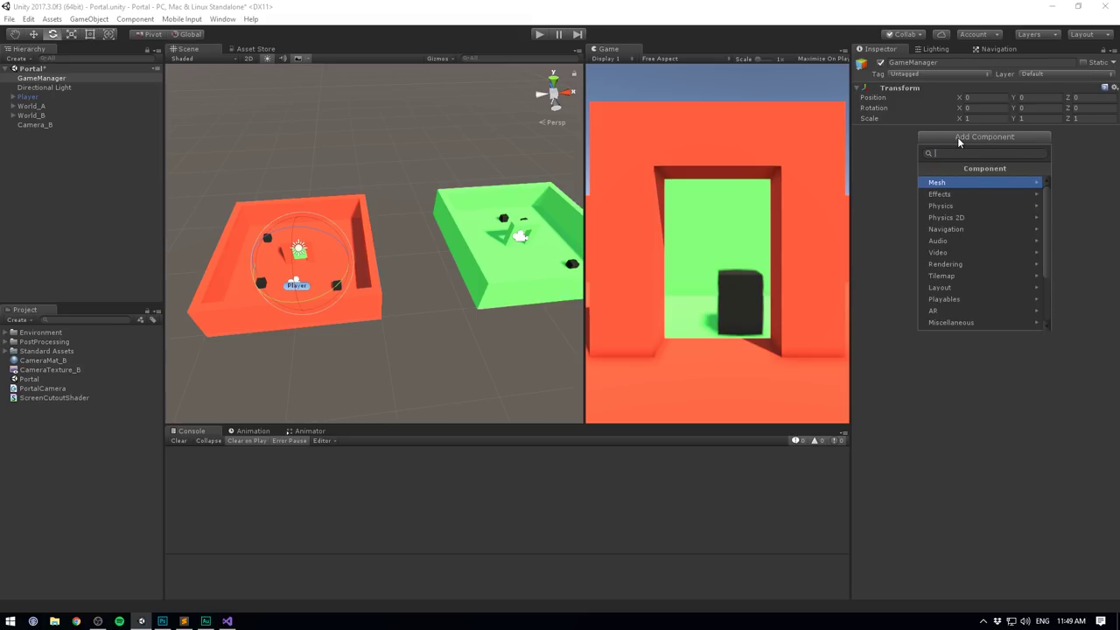
text(Portal)
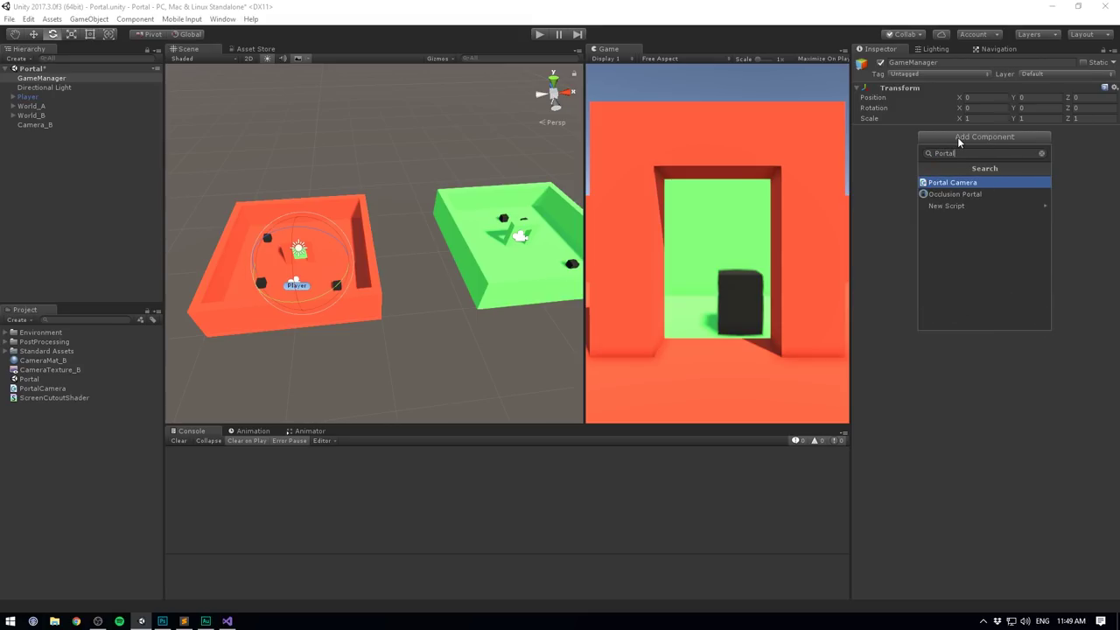
text(TextureSetup)
key(Return)
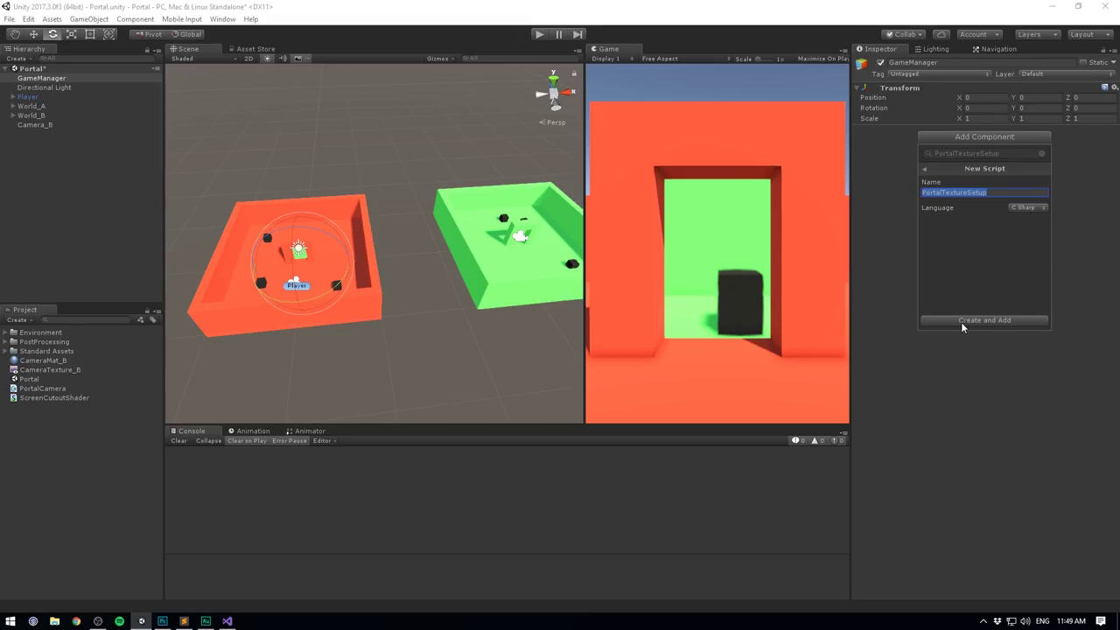
click(963, 324)
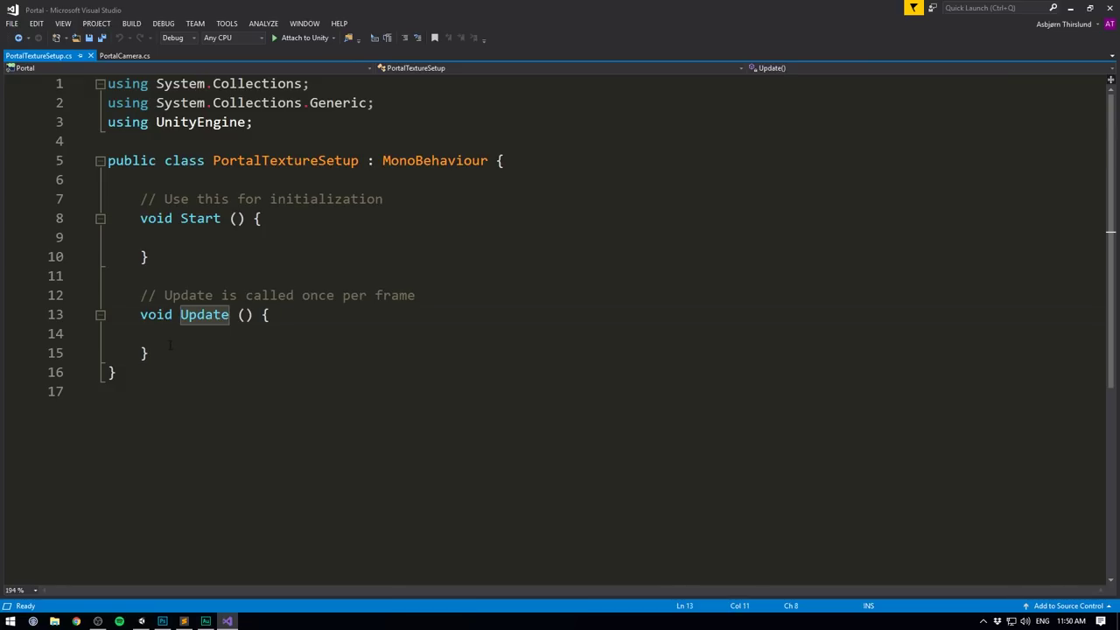
Delete the Update method with its comment from PortalTextureSetup.cs and add blank lines for fields above Start.
drag(170, 345, 5, 293)
key(Delete)
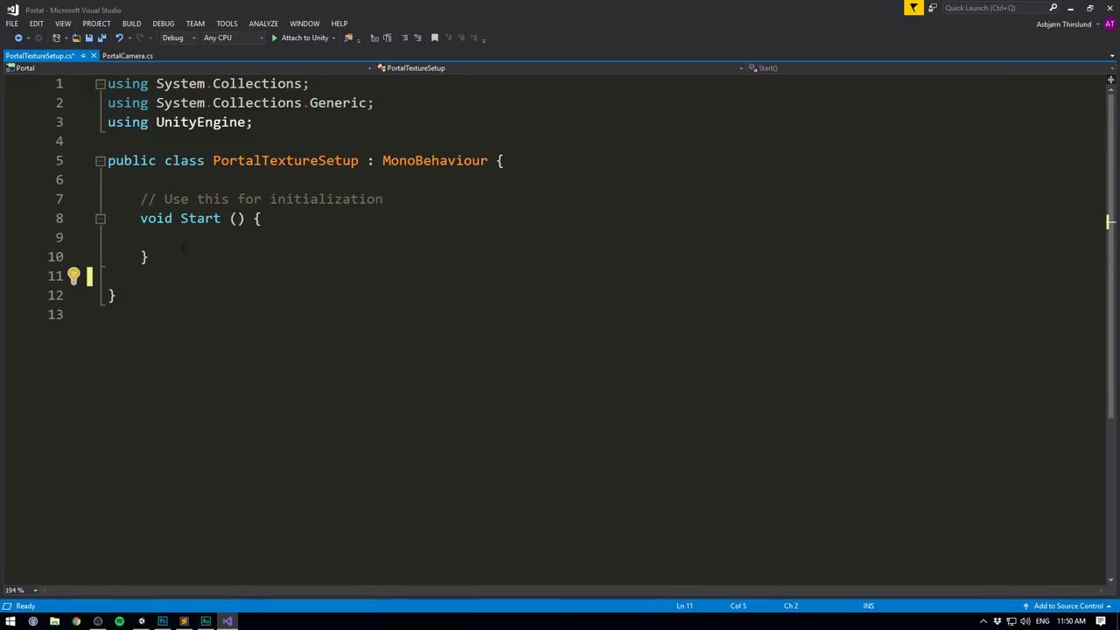
click(213, 180)
key(Return)
key(Return)
key(Up)
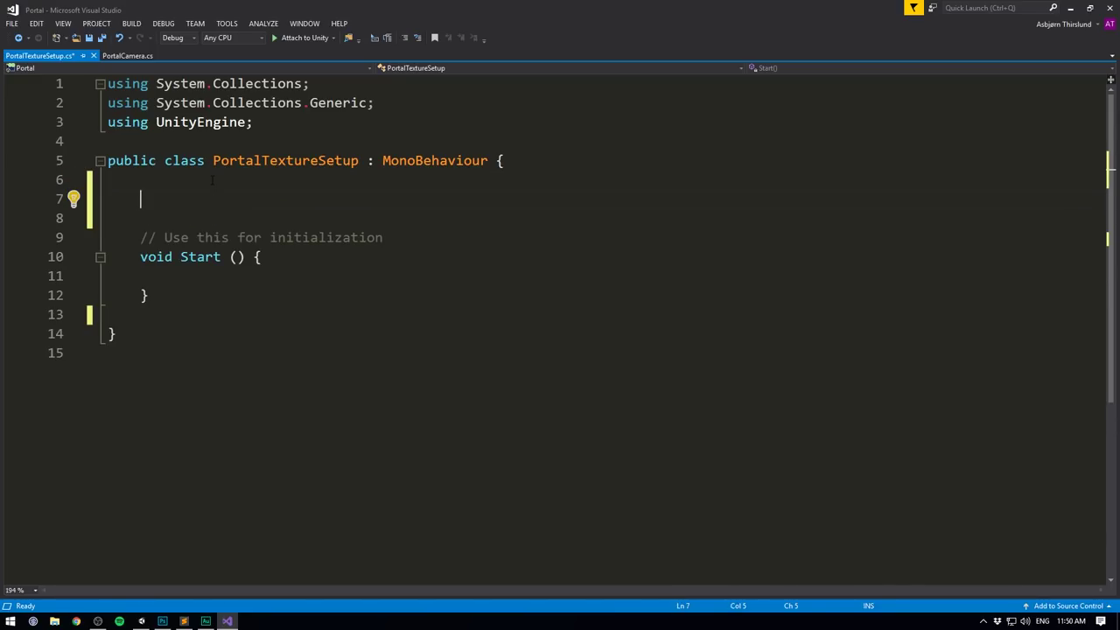
Declare a public Camera field named cameraB at the start of the class, with empty lines below it.
text(public Camera cameraA;)
key(Left)
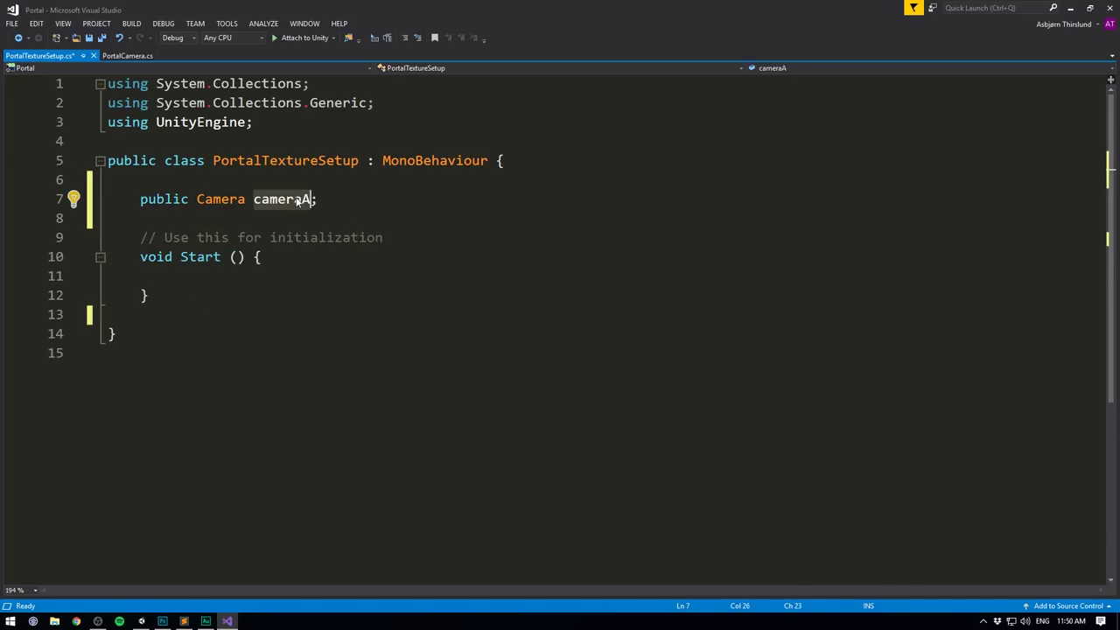
double_click(301, 201)
text(cameraB)
key(End)
key(Return)
key(Return)
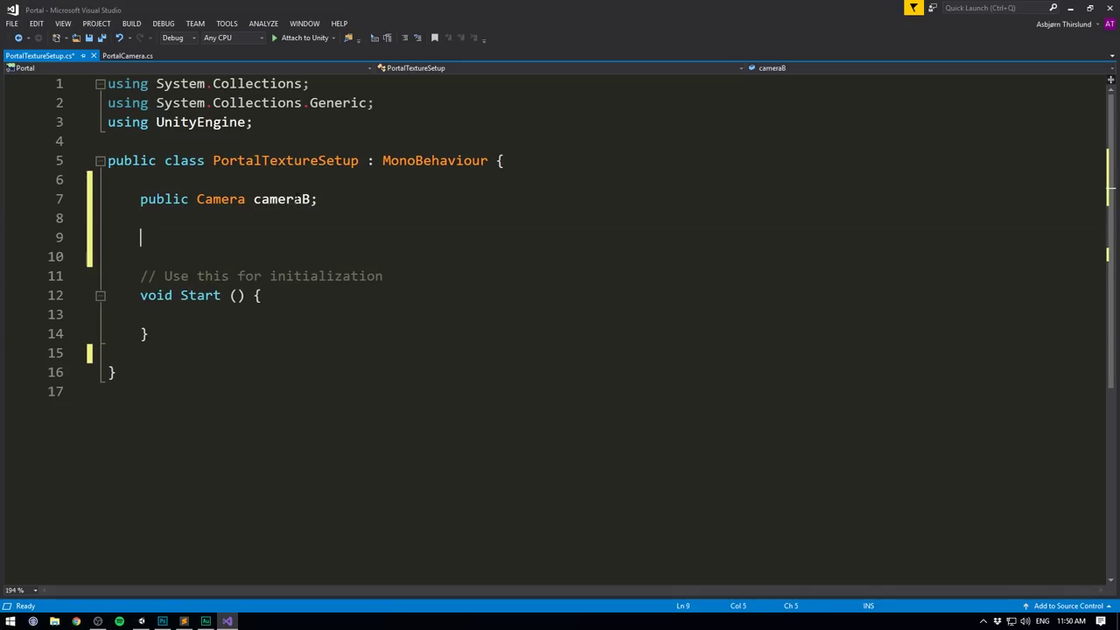
Declare a public Material field named cameraMatB below the camera field.
text(public Mater)
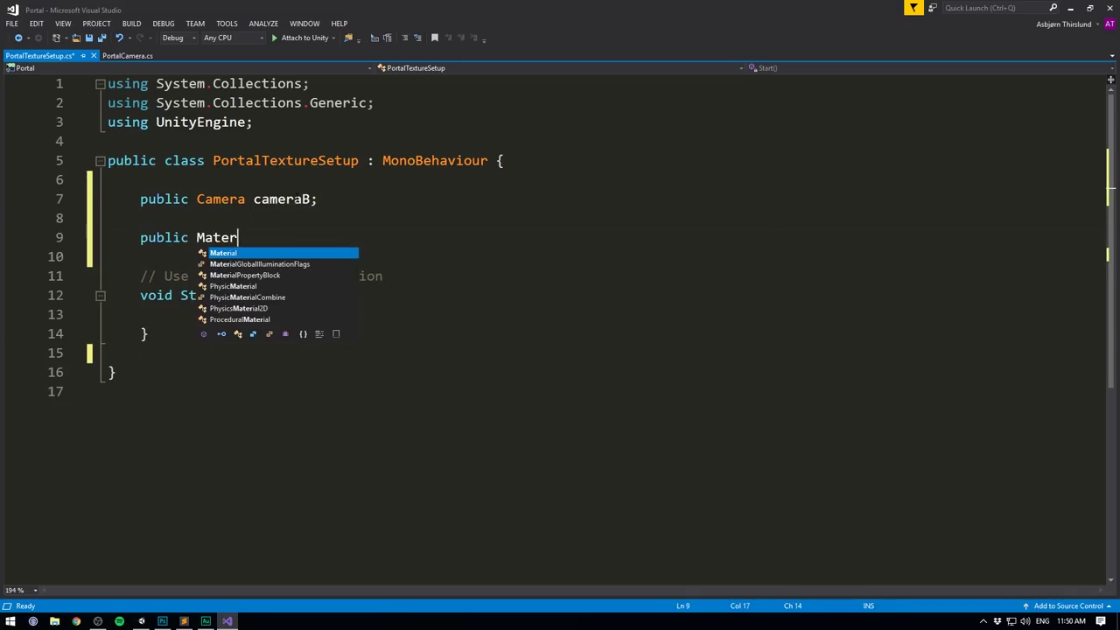
text(ial )
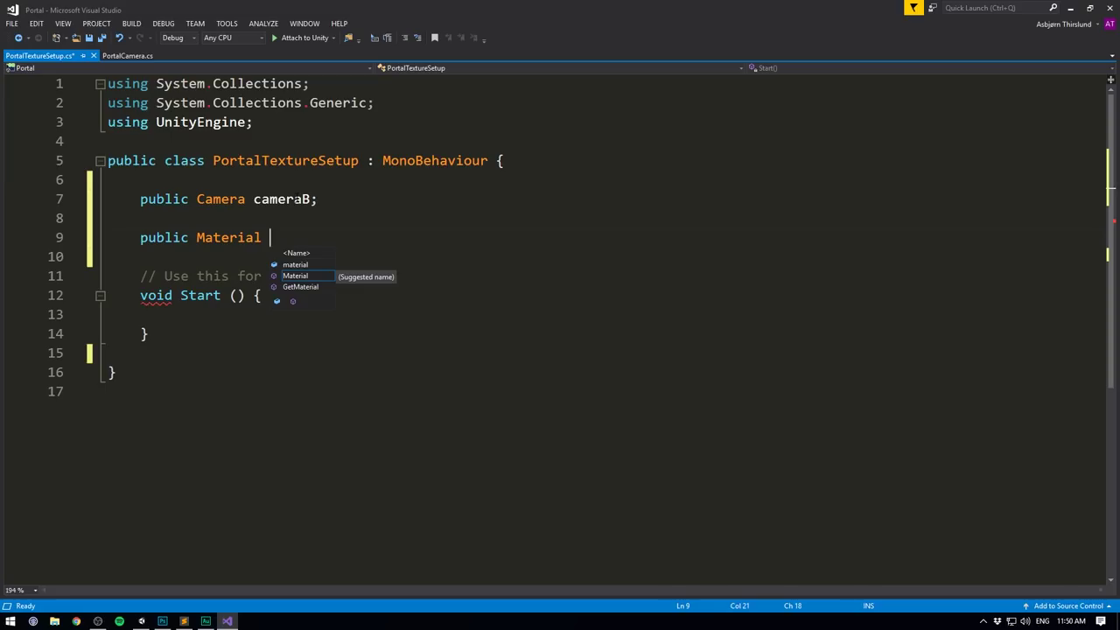
text(cameraMatB;)
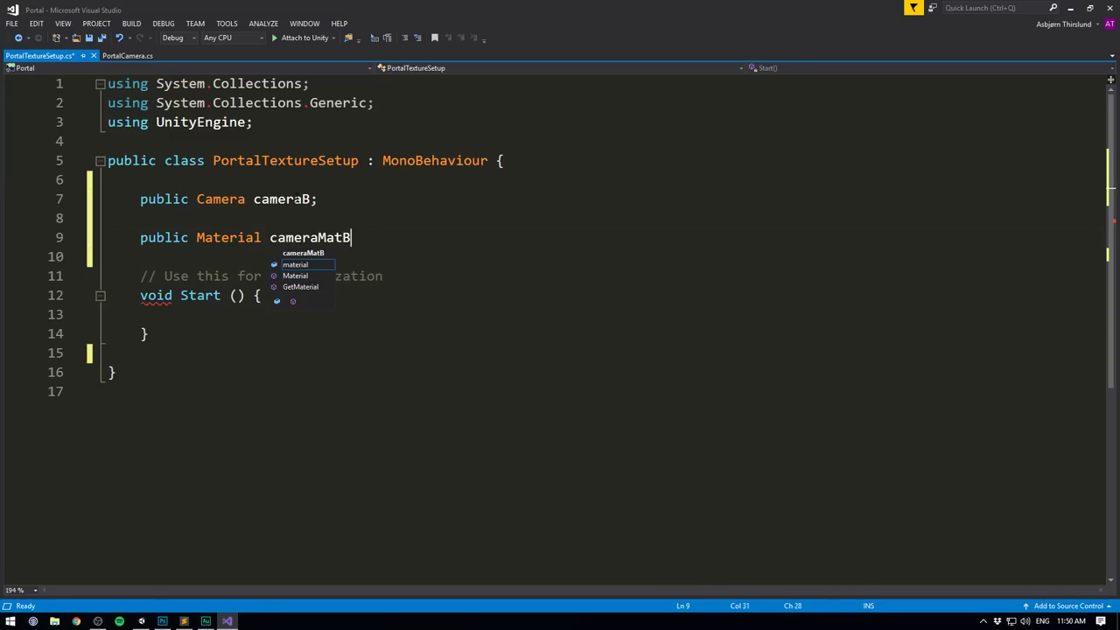
Add an if block to Start with the condition cameraB.targetTexture != null.
click(238, 320)
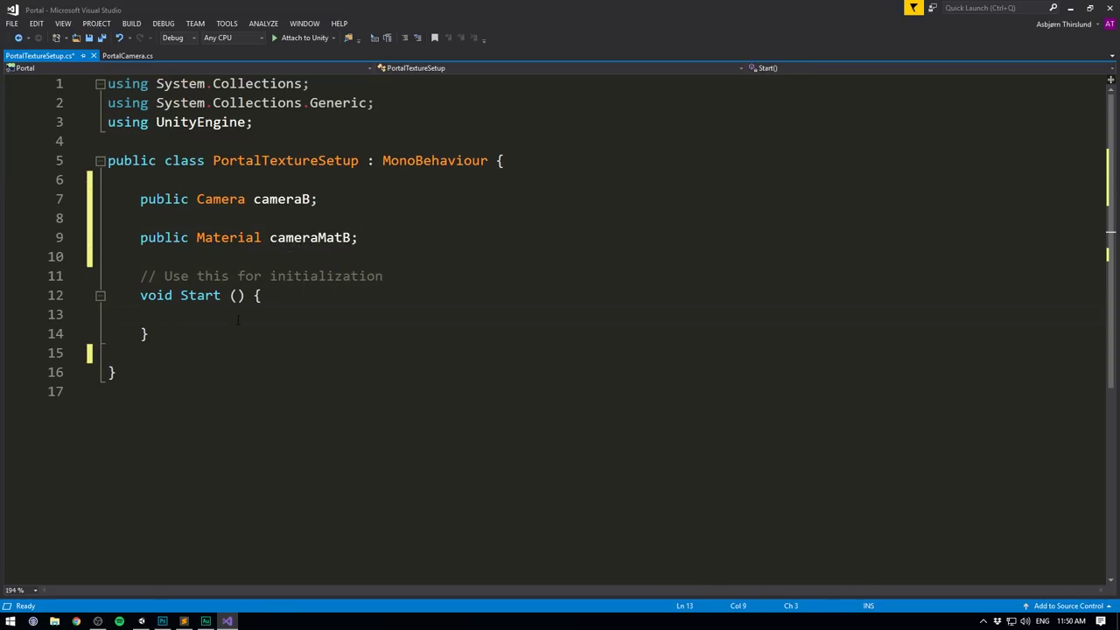
text(if (cameraB.t)
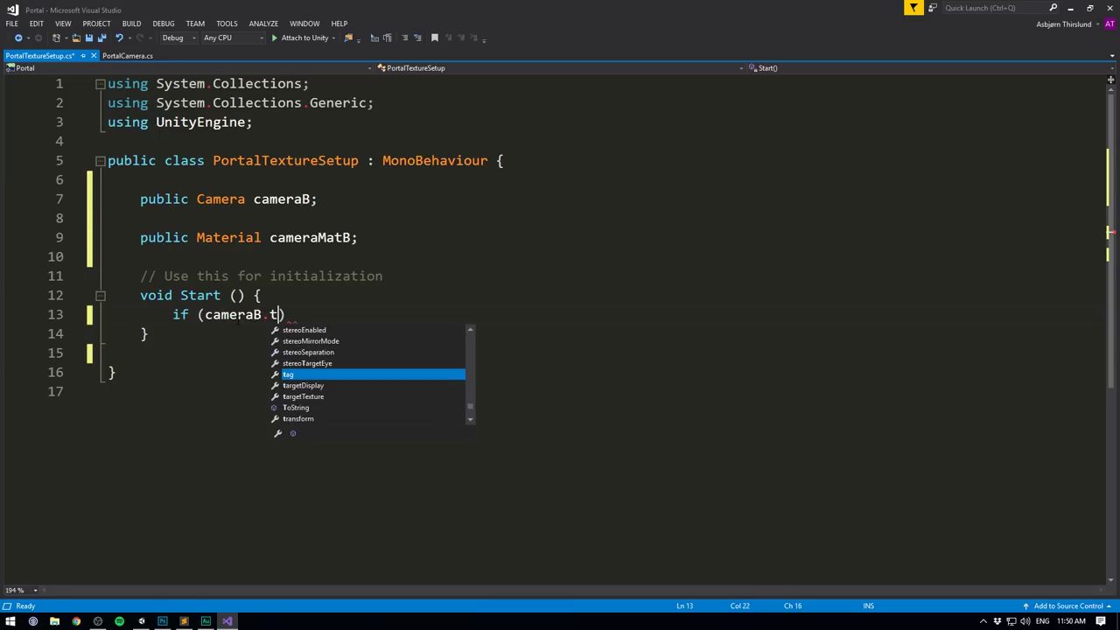
text(argetT)
key(Tab)
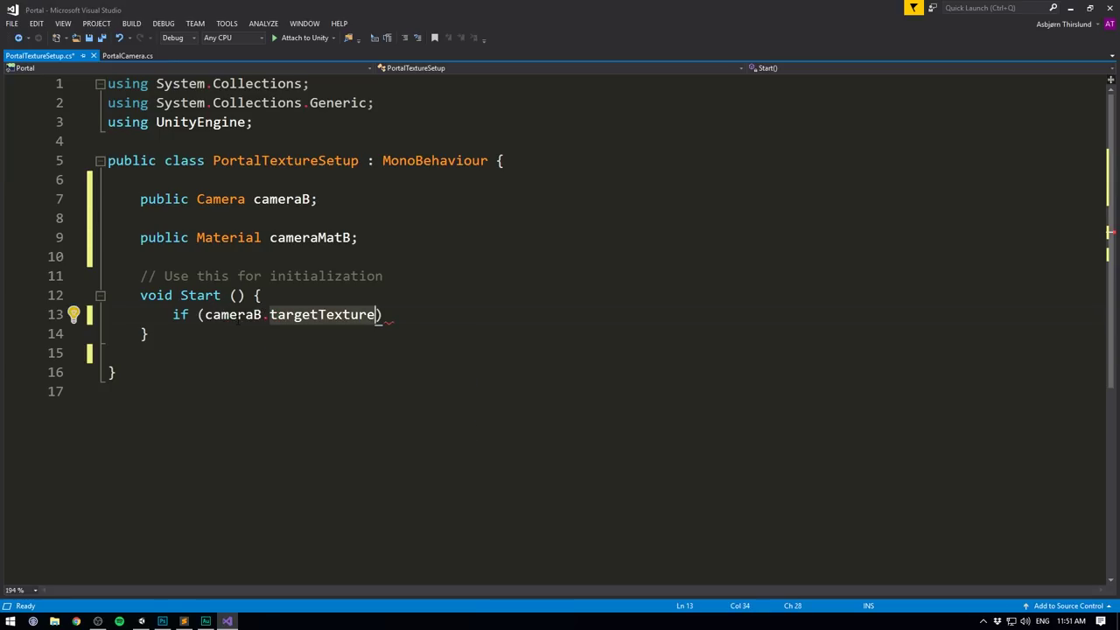
text(!= null) )
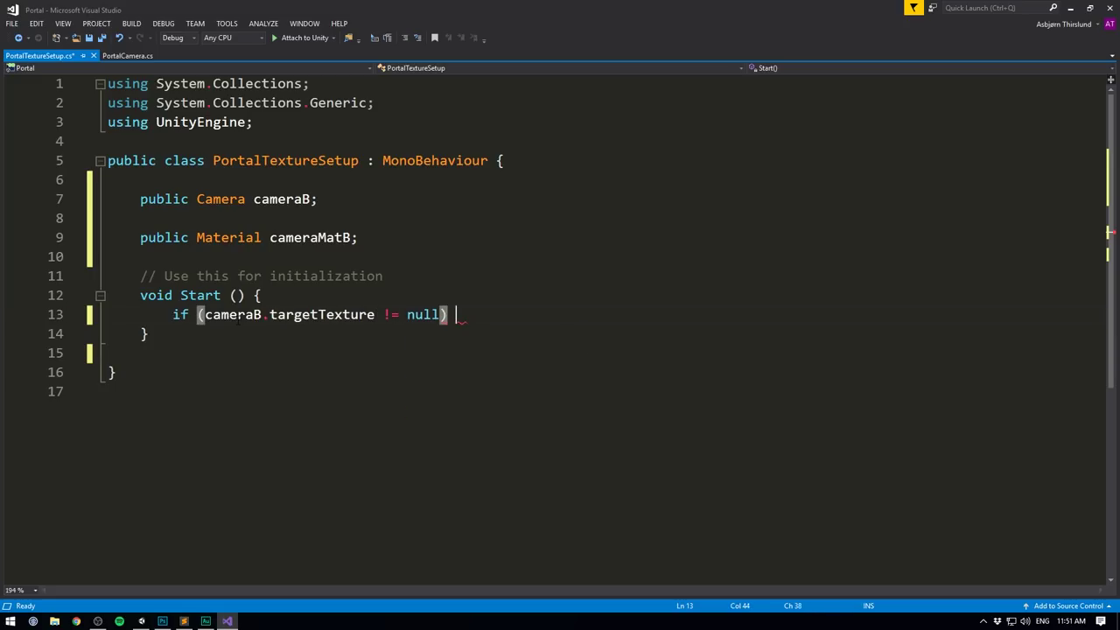
text({)
key(Return)
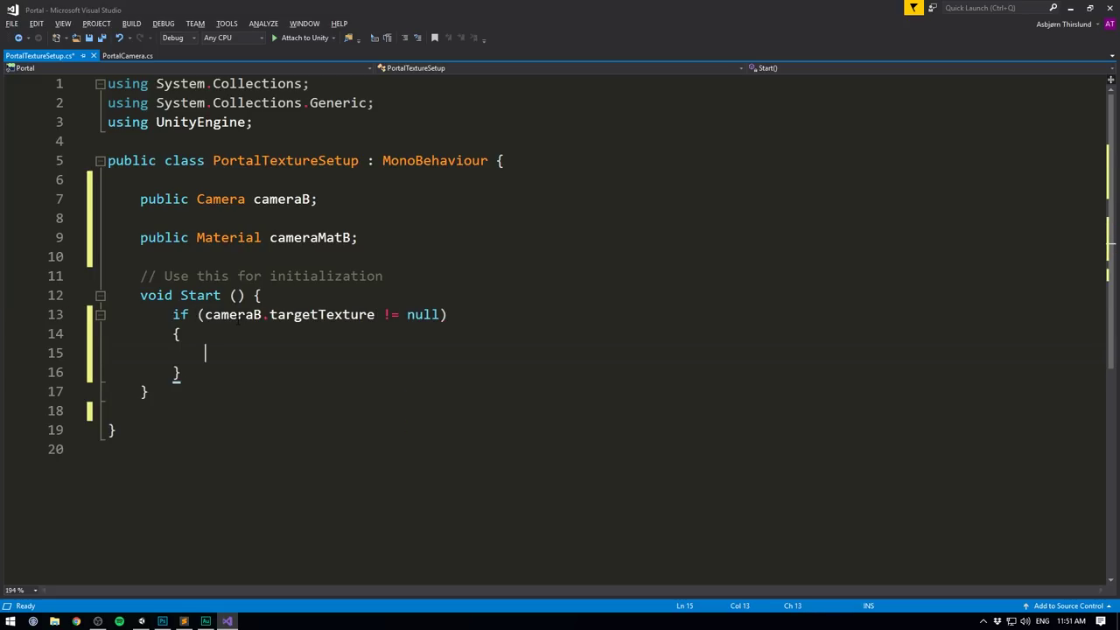
Call cameraB.targetTexture.Release(); inside the if block and start a new line after the block.
text(cameraB.tar)
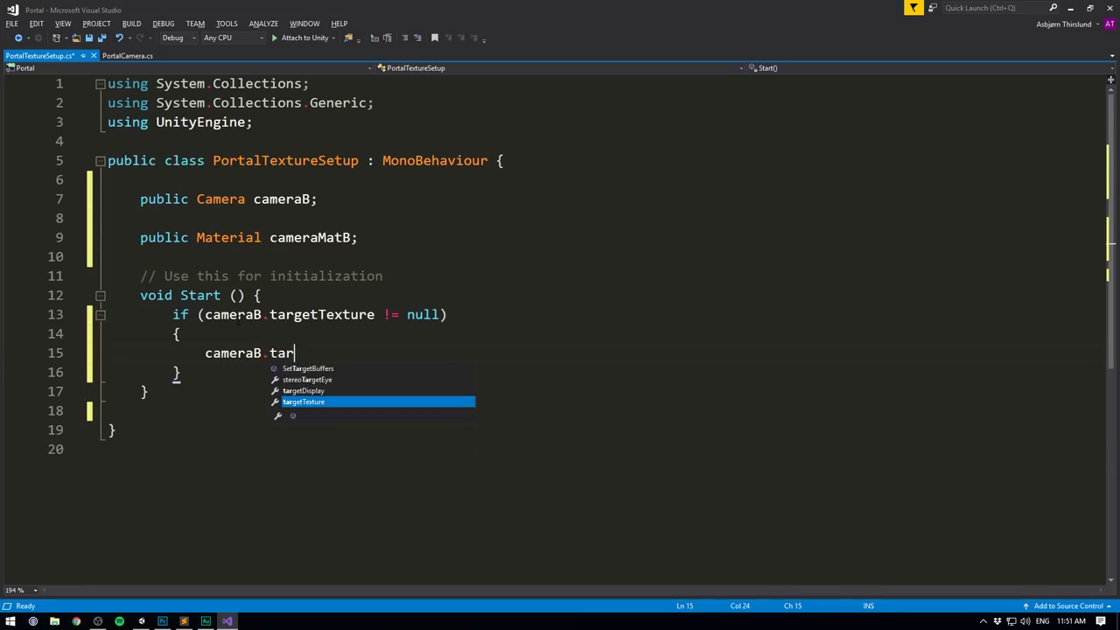
key(Tab)
text(.Release();)
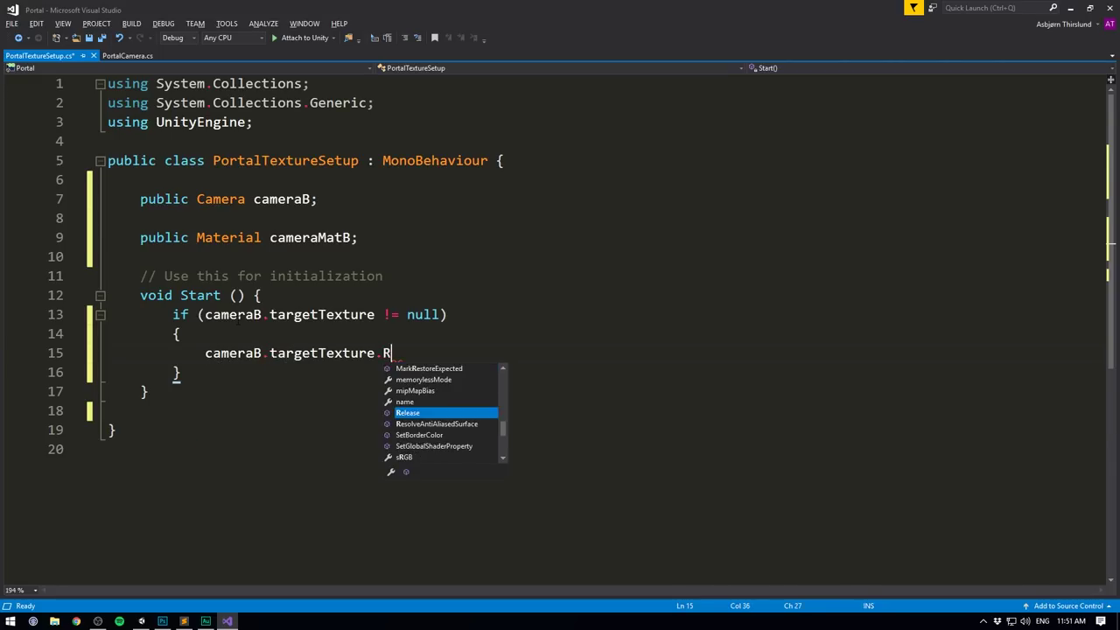
key(Down)
key(Return)
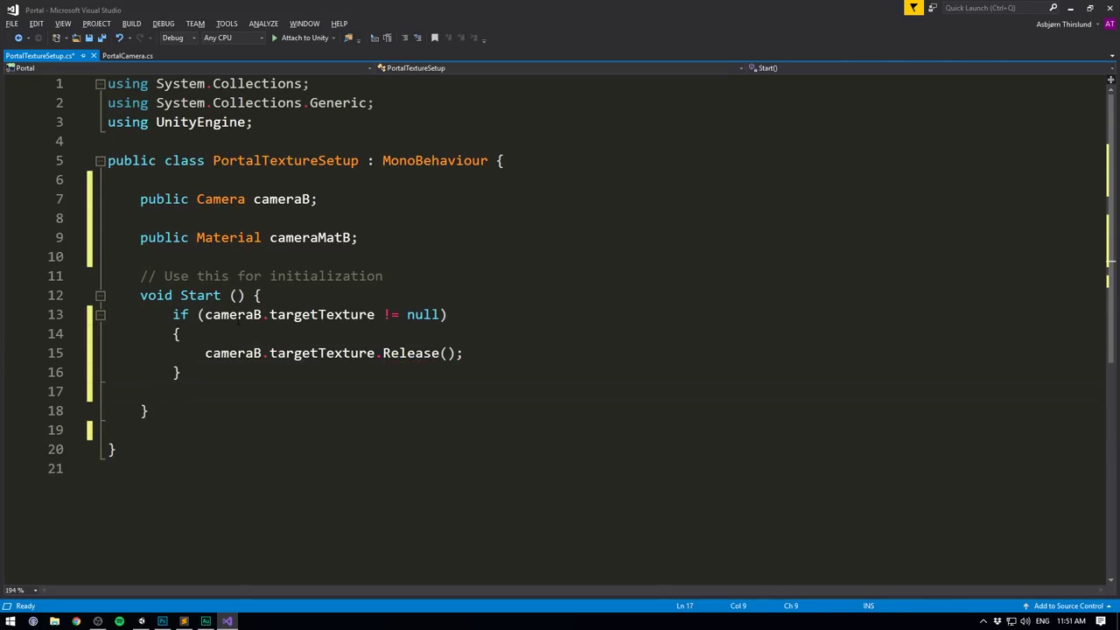
Assign a new RenderTexture with empty arguments to cameraB.targetTexture on the line below the if block.
text(cameraB.tar)
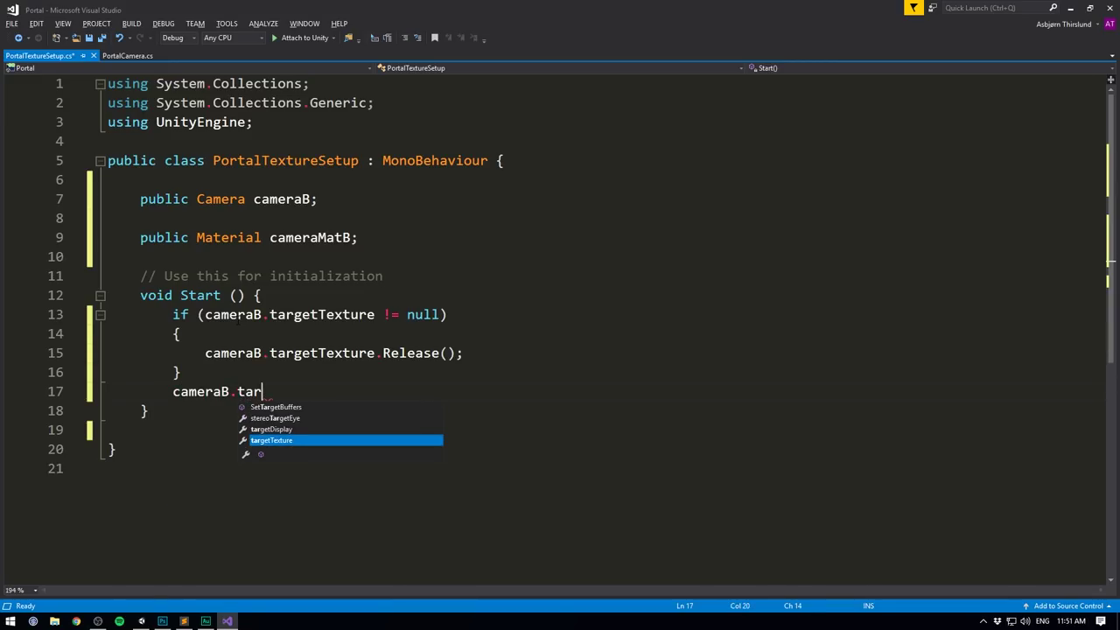
key(Tab)
text(=)
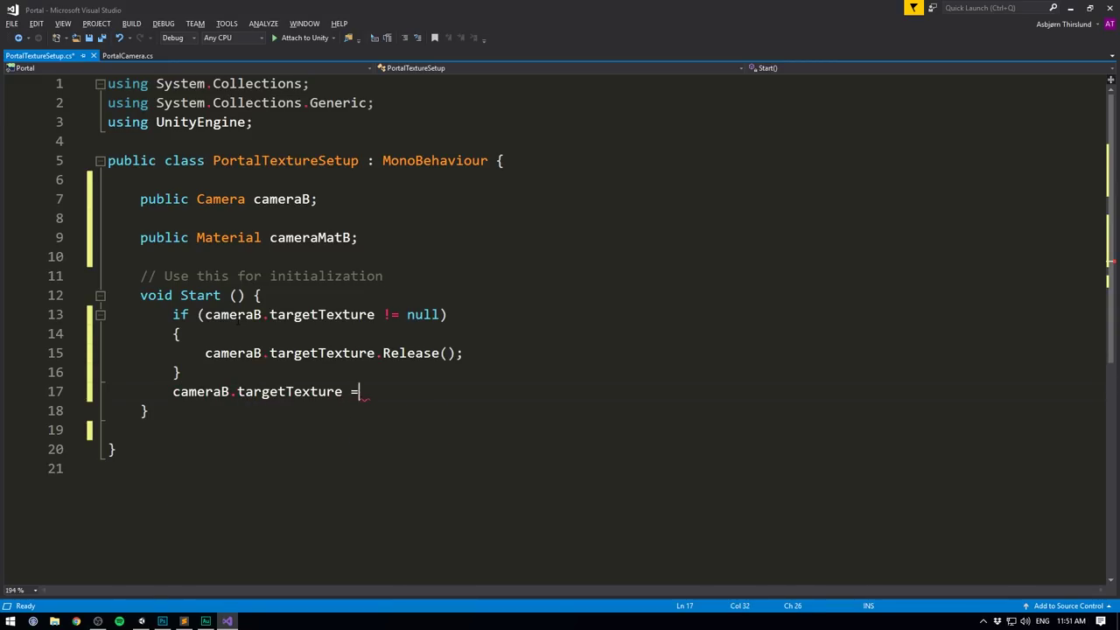
text( new Rend)
key(Tab)
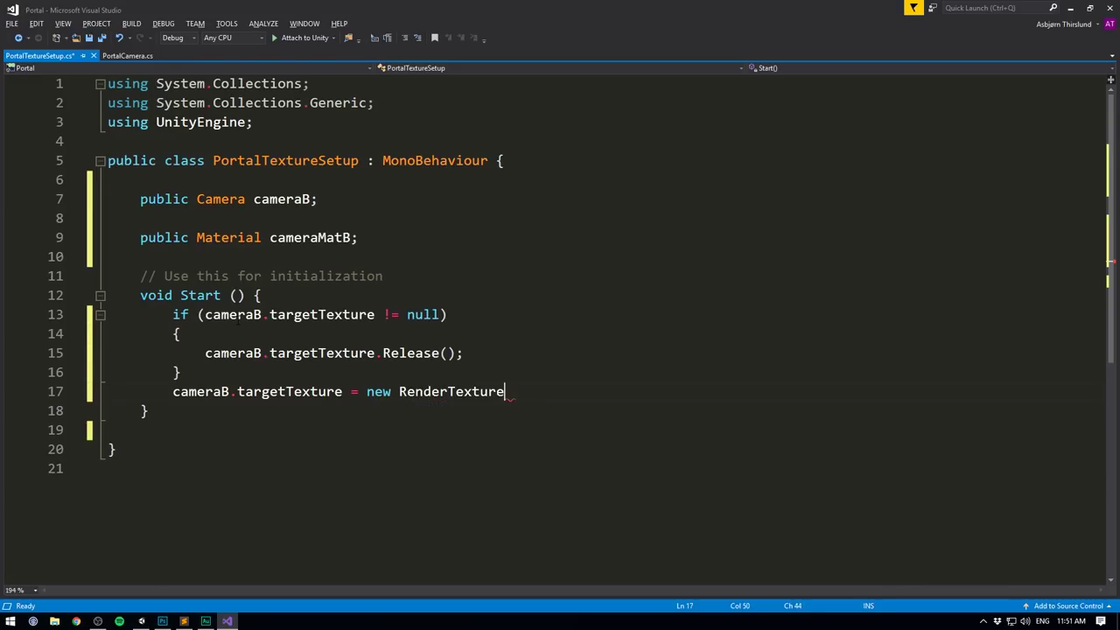
text(();)
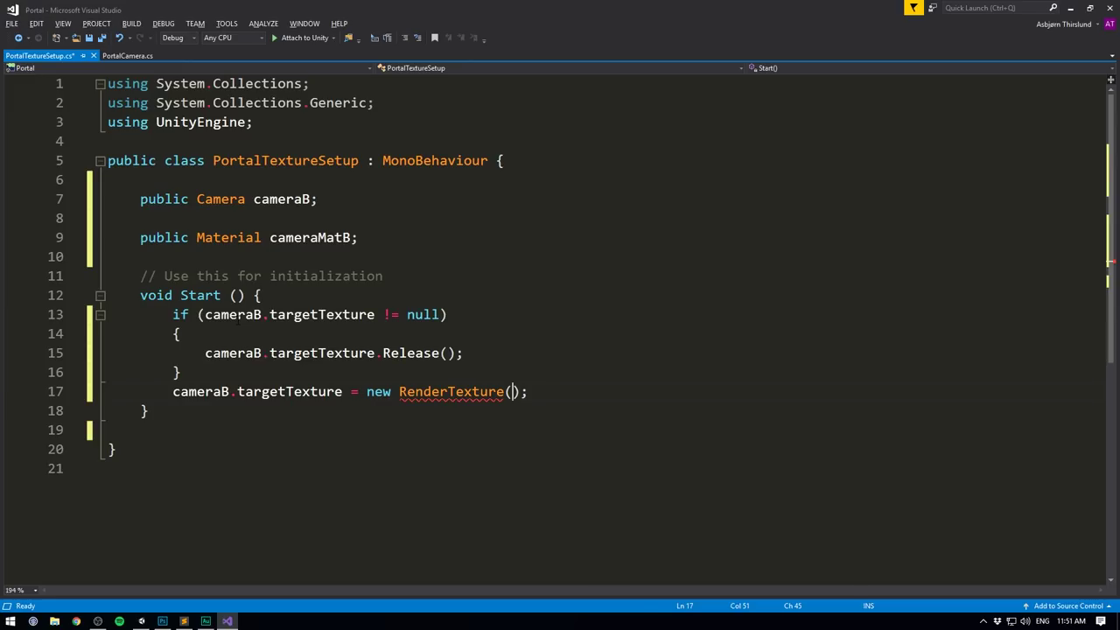
Pass Screen.width, Screen.height and 24 as the RenderTexture arguments and start a new line below the statement.
text(Scr)
key(Tab)
text(.wid)
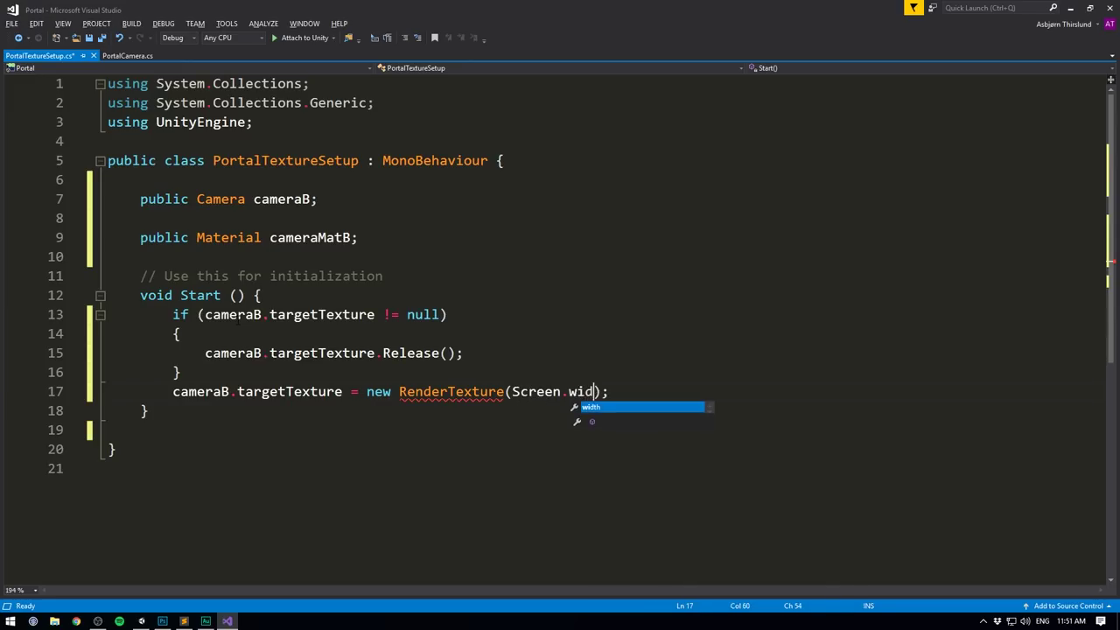
key(Tab)
text(, Scree)
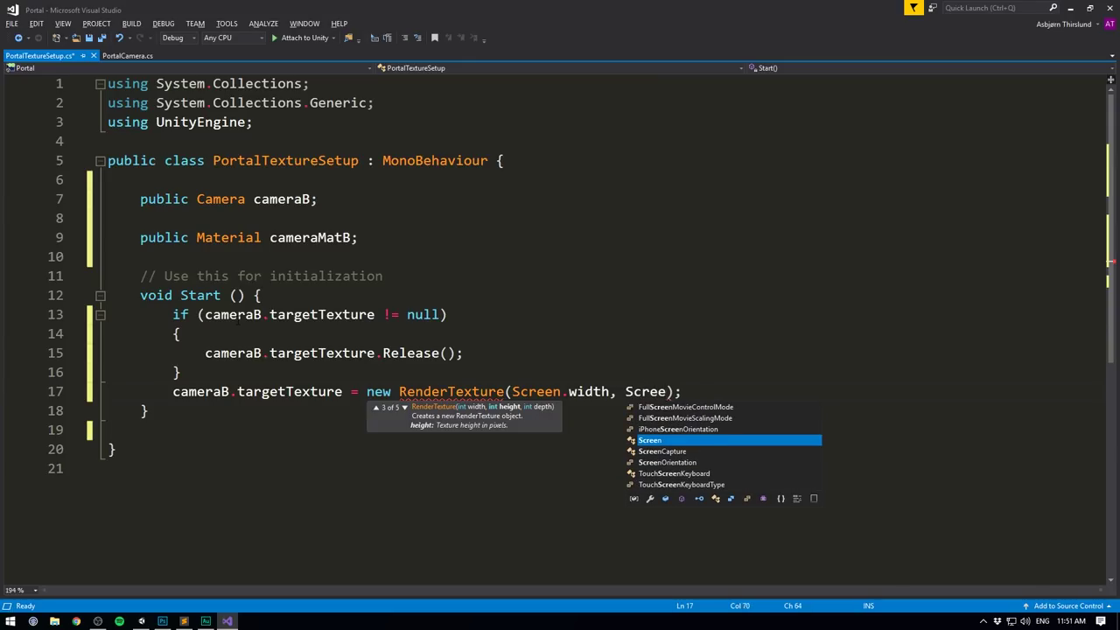
text(n.height,)
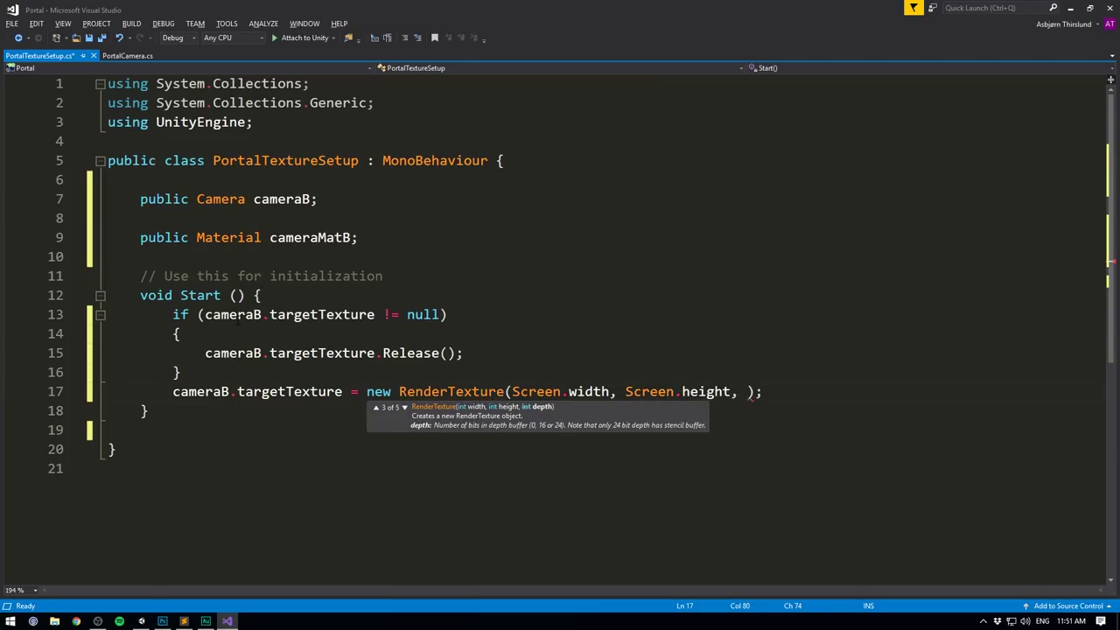
text(24)
key(Right)
key(Right)
key(Return)
click(417, 378)
drag(366, 391, 779, 391)
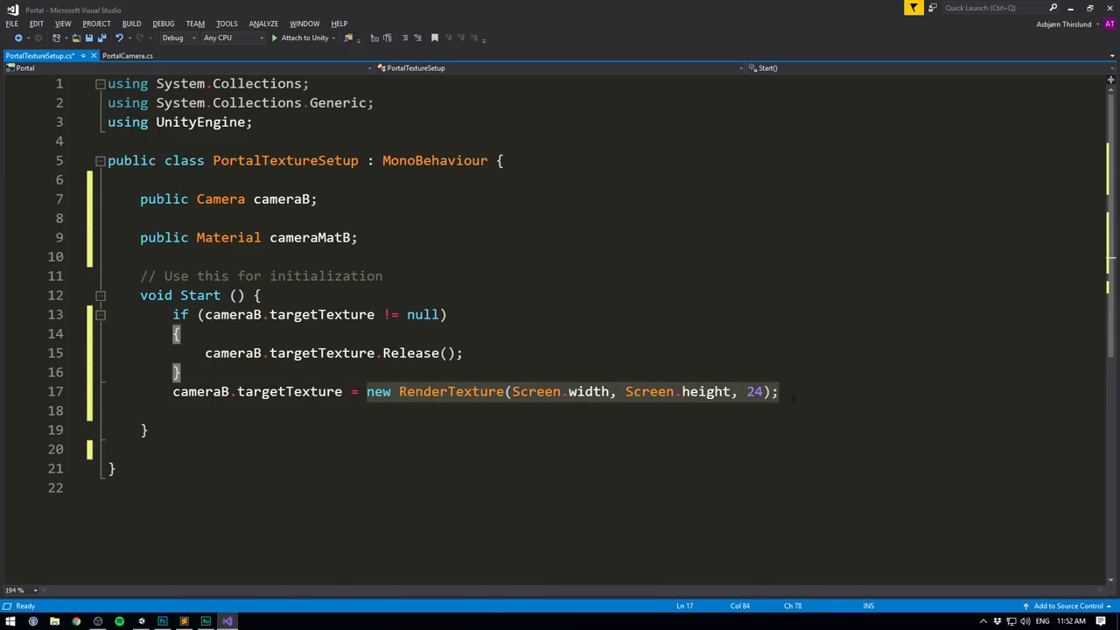
drag(342, 391, 166, 393)
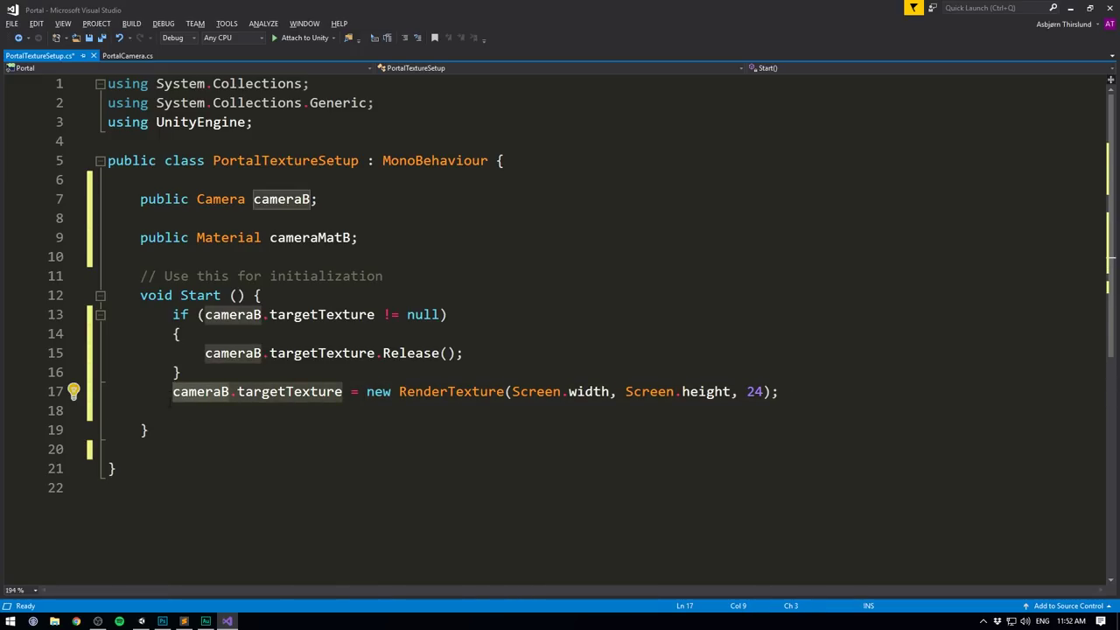
Set cameraMatB.mainTexture to cameraB.targetTexture on the last line of Start and save the script.
key(Down)
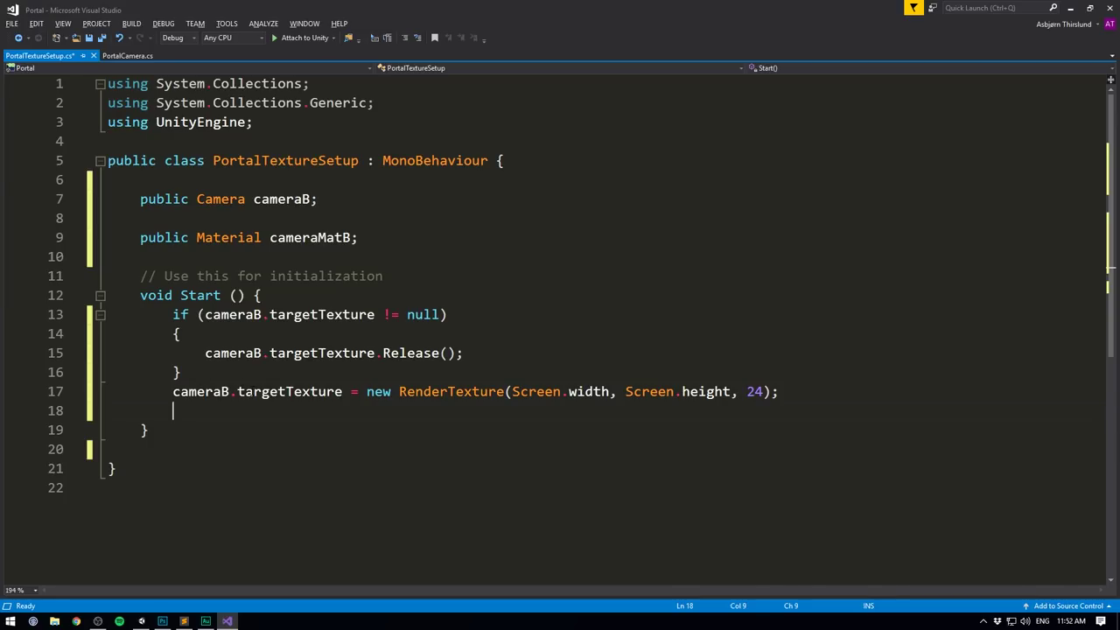
text(ca)
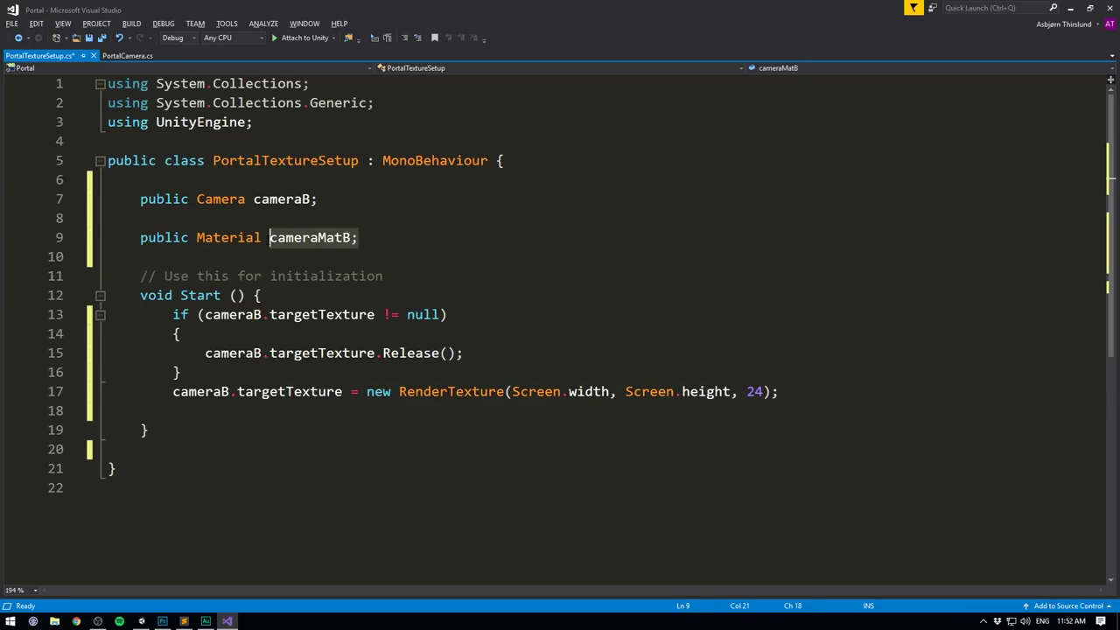
text(meraMatB)
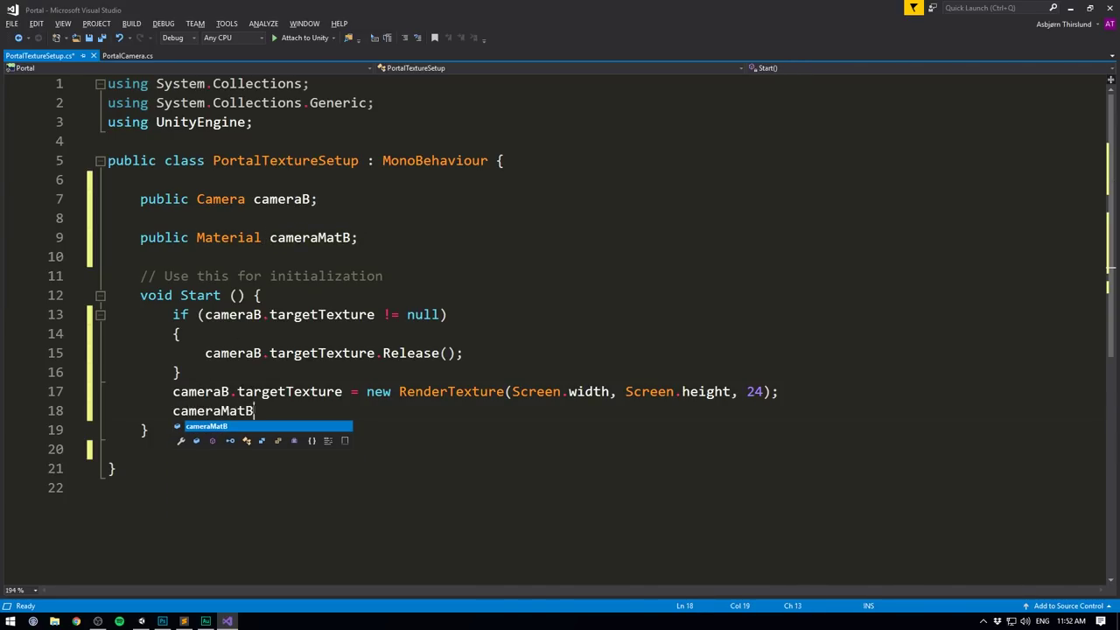
text(.mainTexture = )
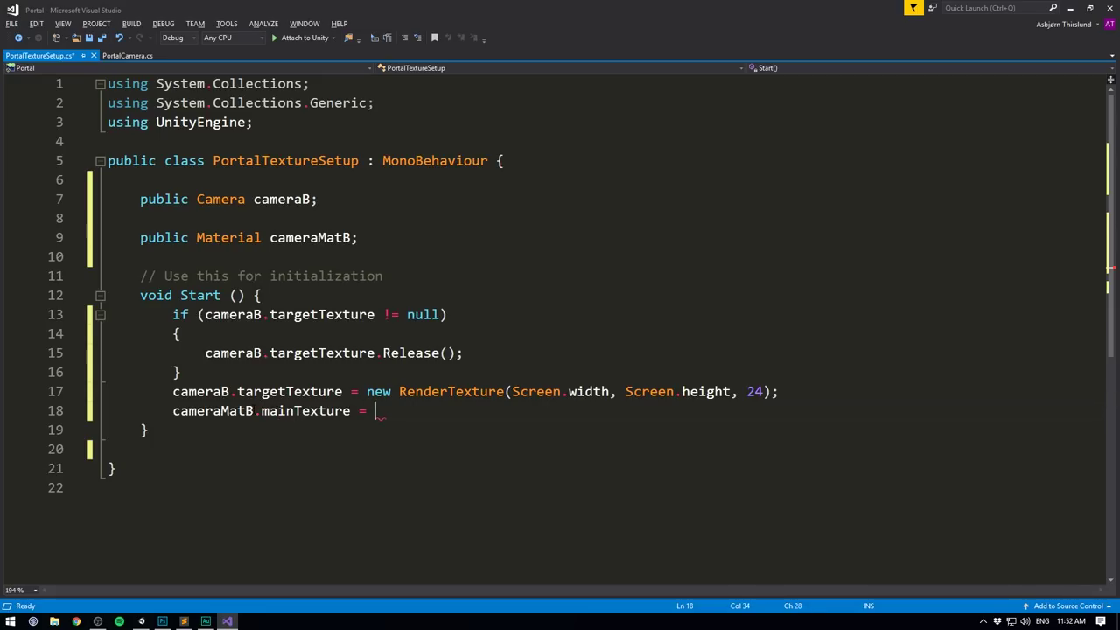
text(cameraB.tar)
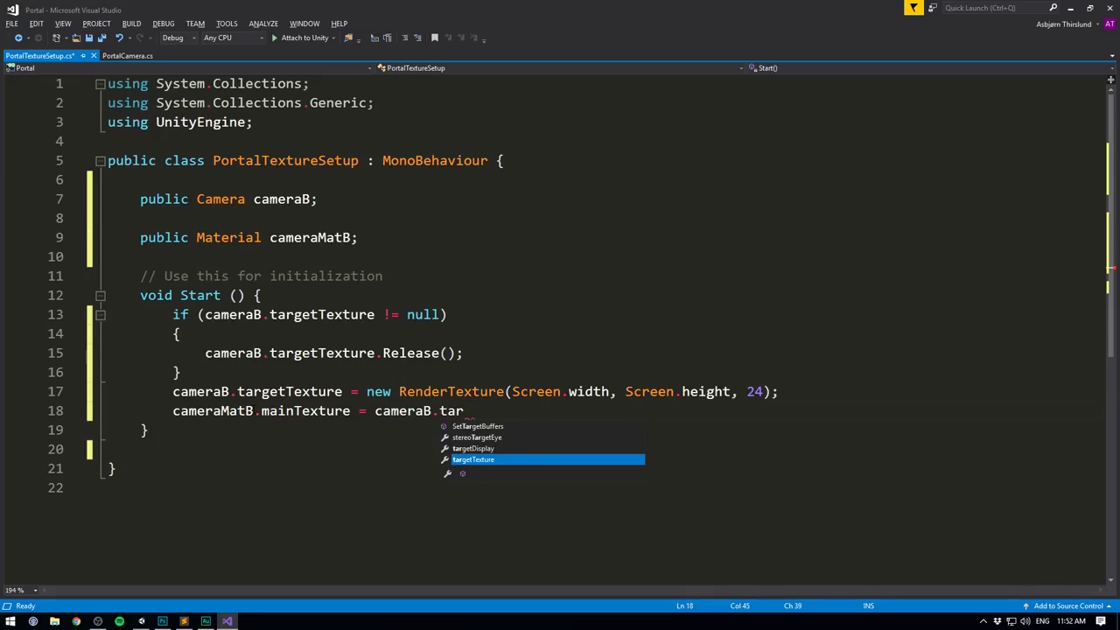
text(getTexture;)
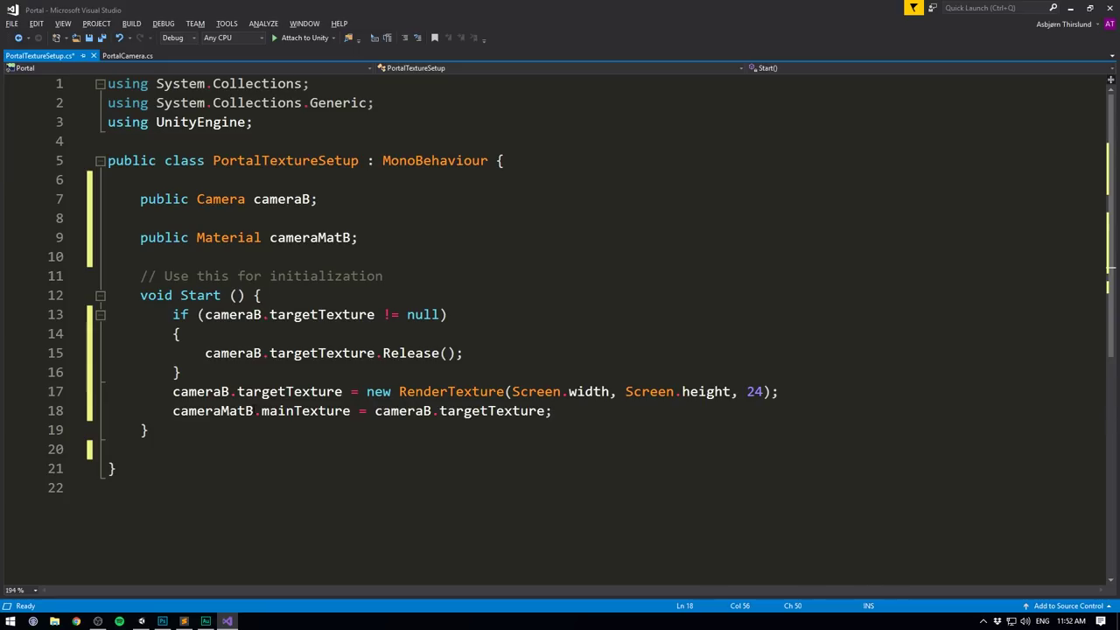
key(ctrl+s)
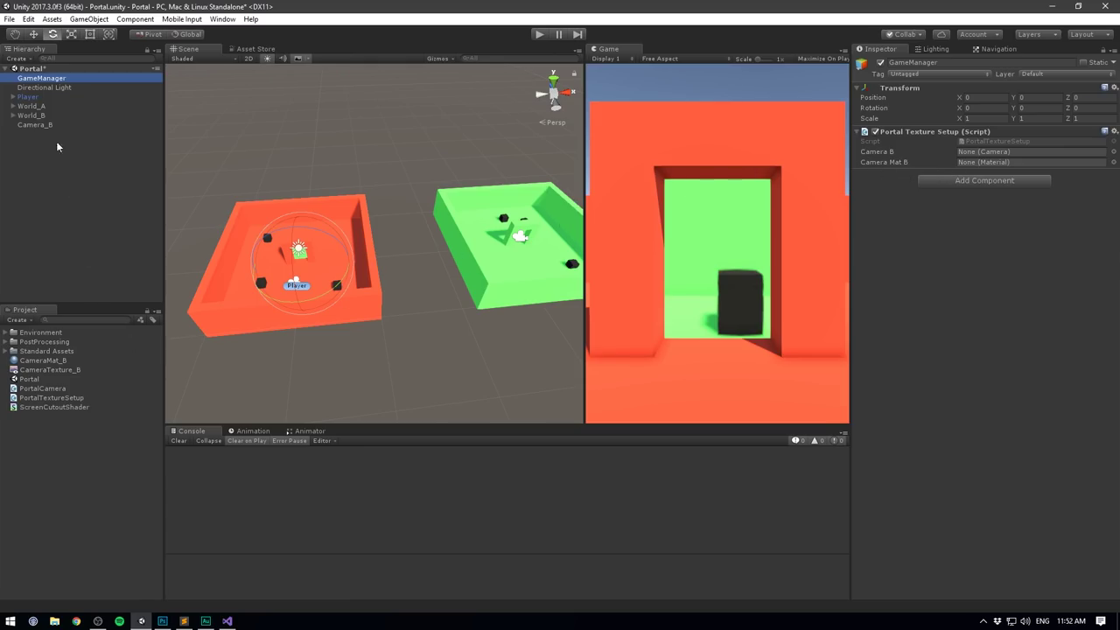
In Unity, assign Camera_B and the CameraMat_B material to the Portal Texture Setup fields on GameManager.
drag(35, 125, 973, 156)
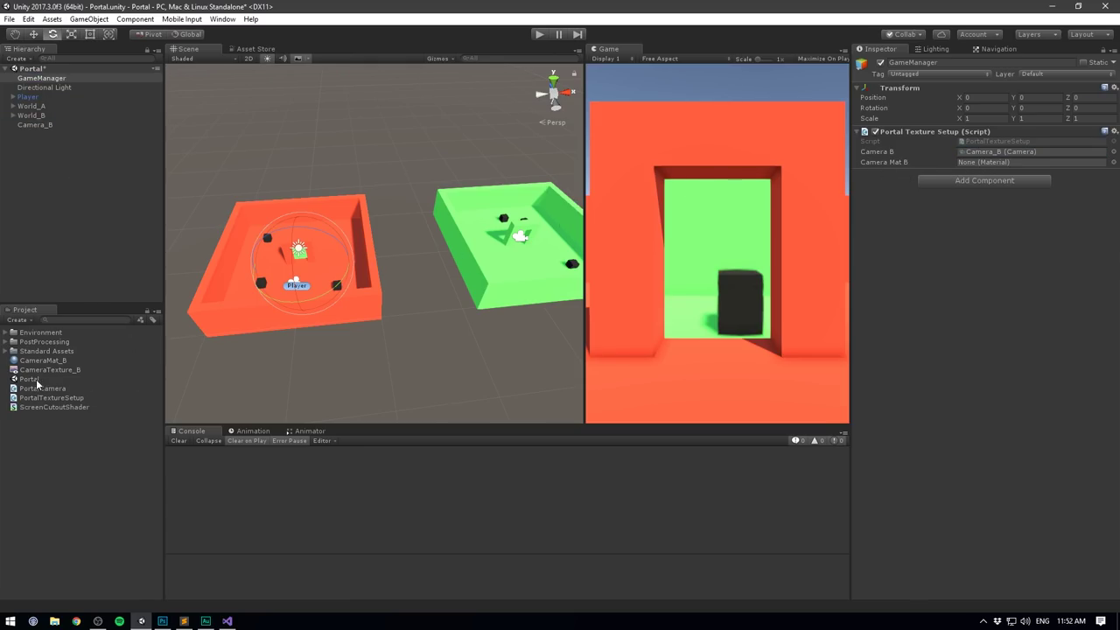
drag(40, 363, 993, 163)
Run the scene and move the player around the portal to examine the view through it from different angles.
key(ctrl+p)
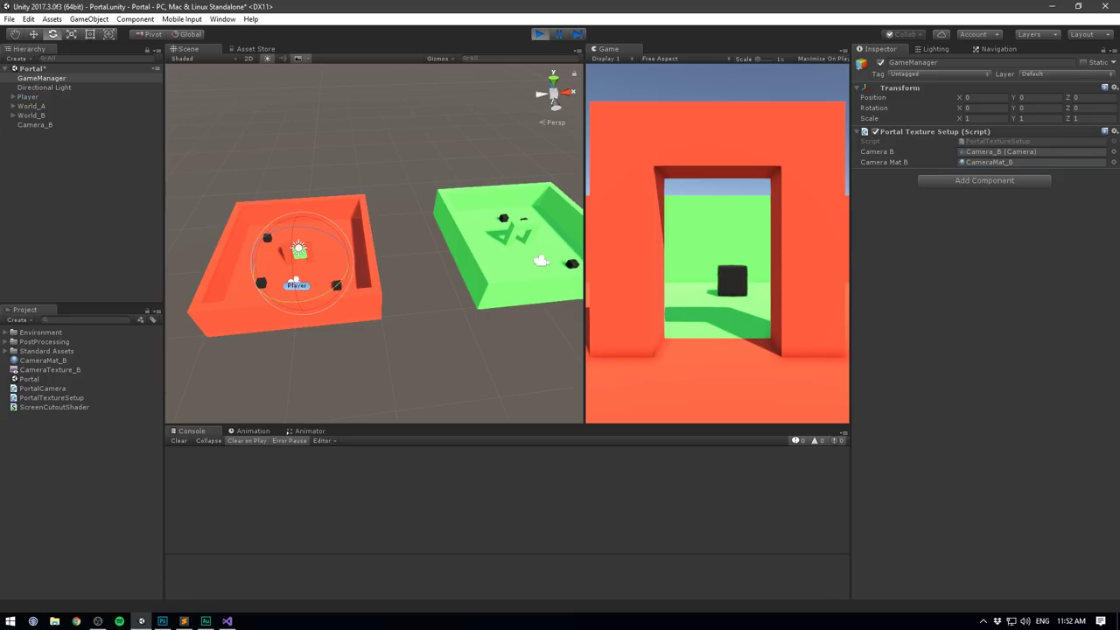
key(a)
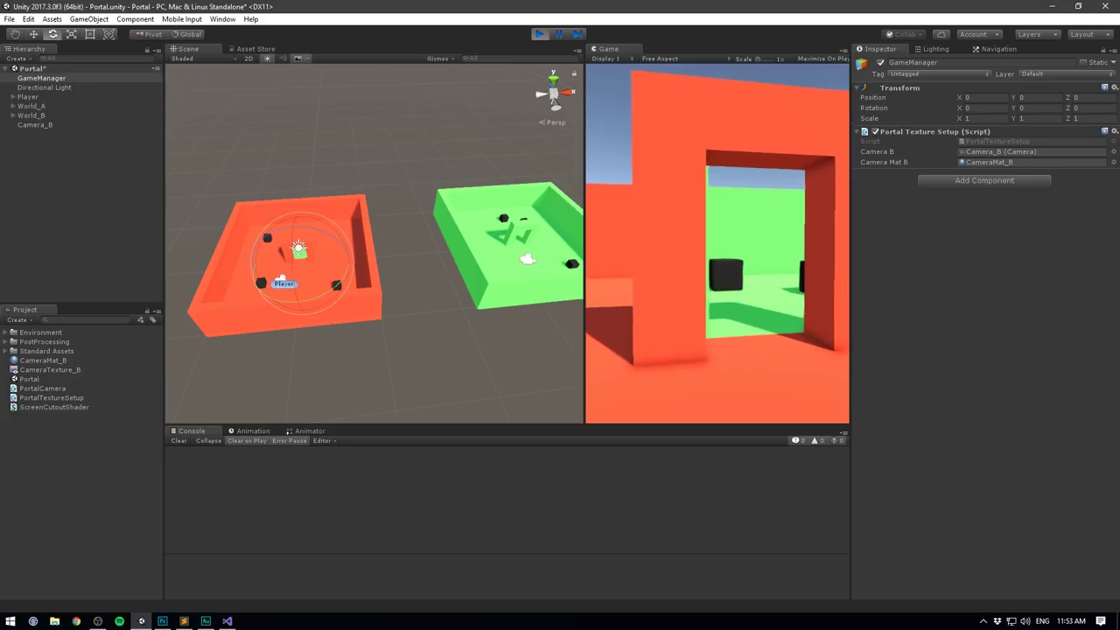
key(w)
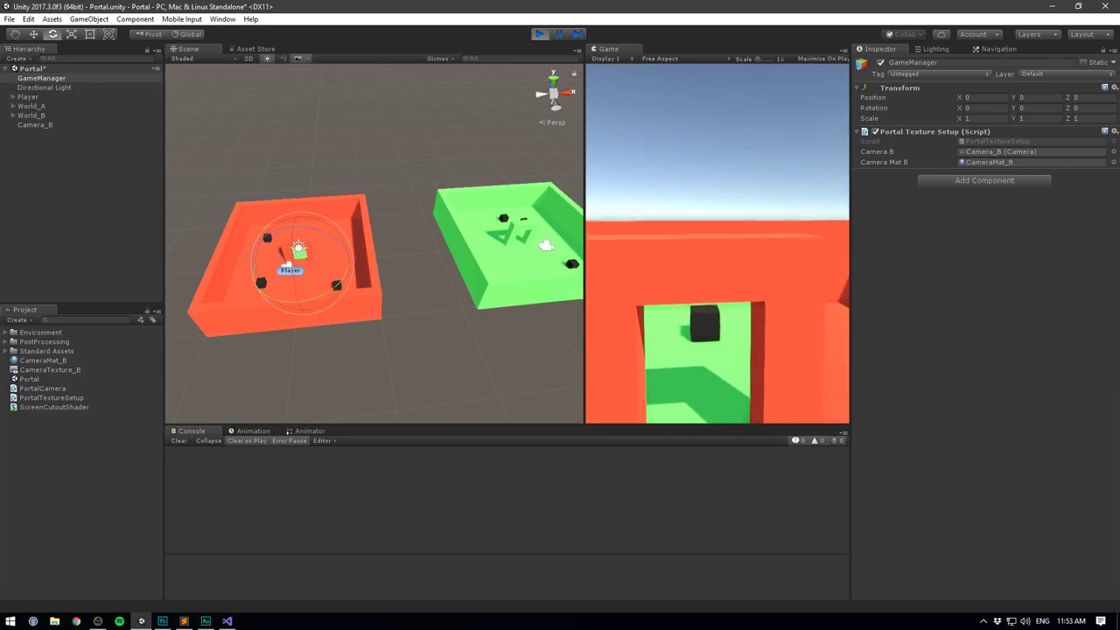
key(w)
key(d)
key(a)
key(d)
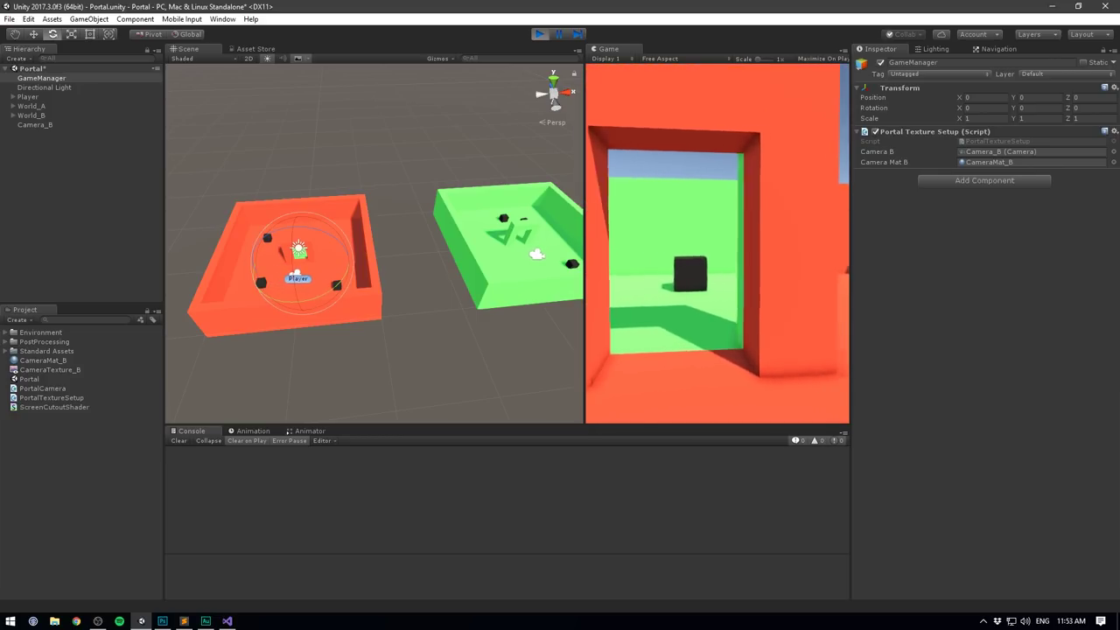
key(d)
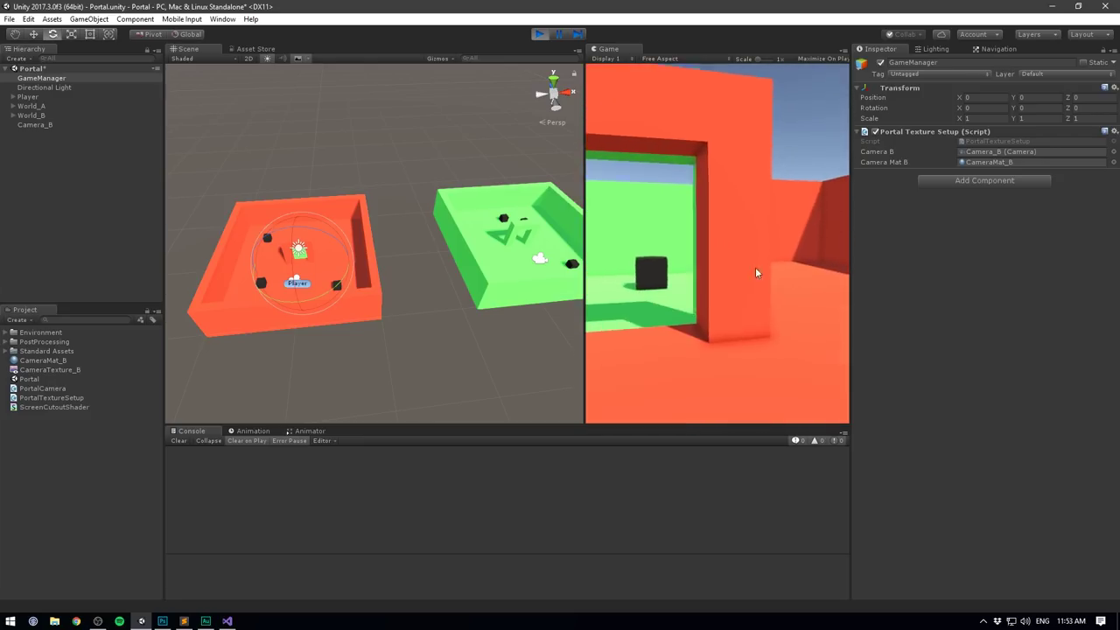
key(w)
key(d)
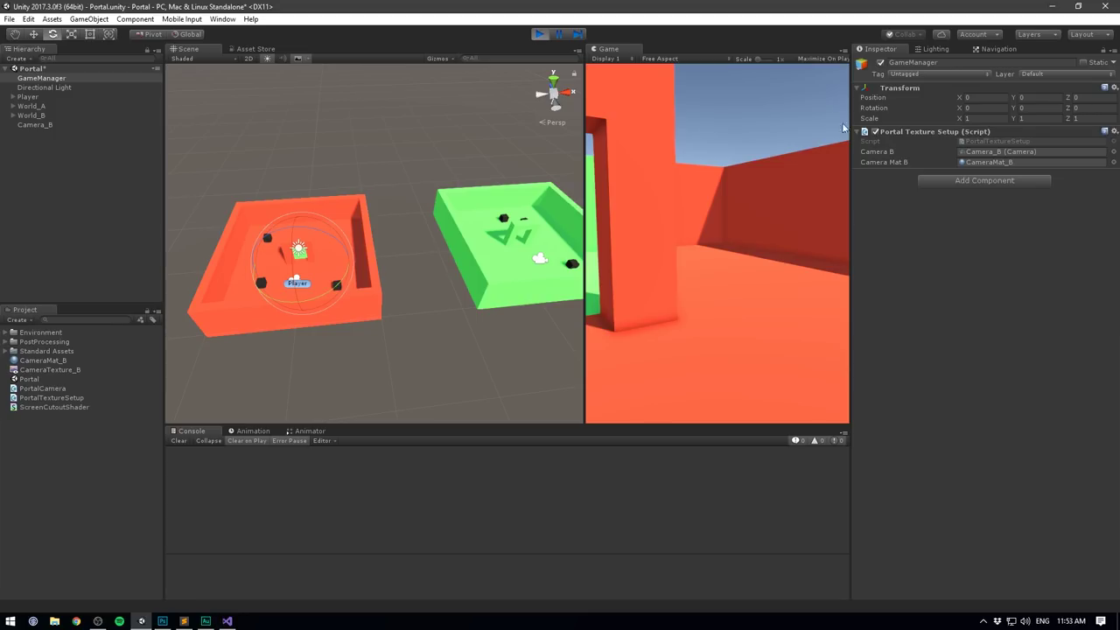
Inspect the size and settings of the render texture used by CameraMat_B, and stop the running scene.
click(77, 361)
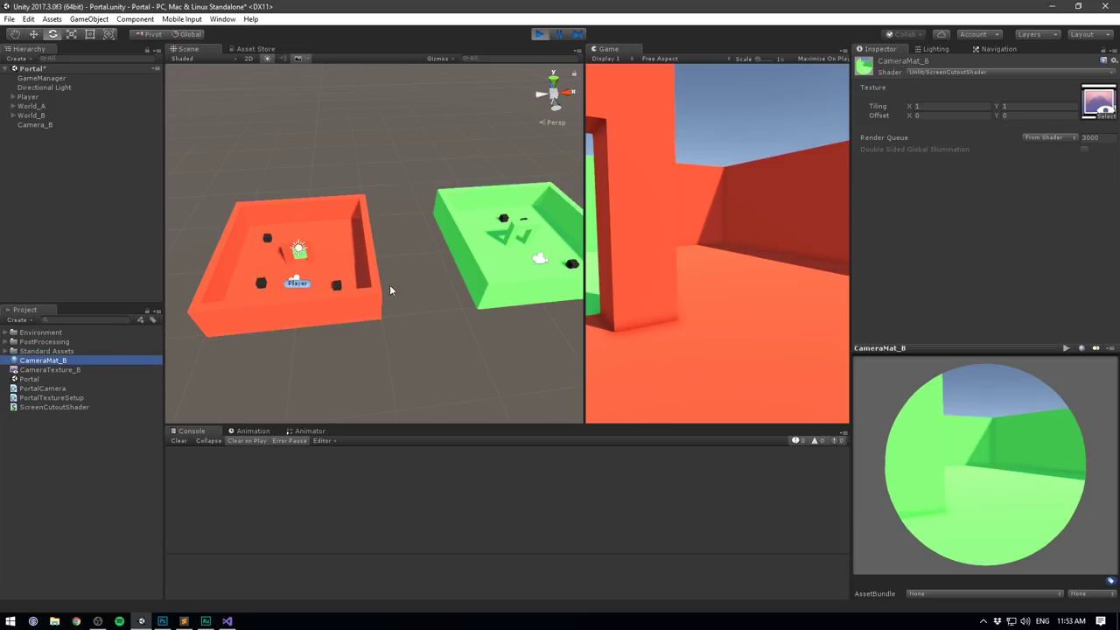
click(1095, 103)
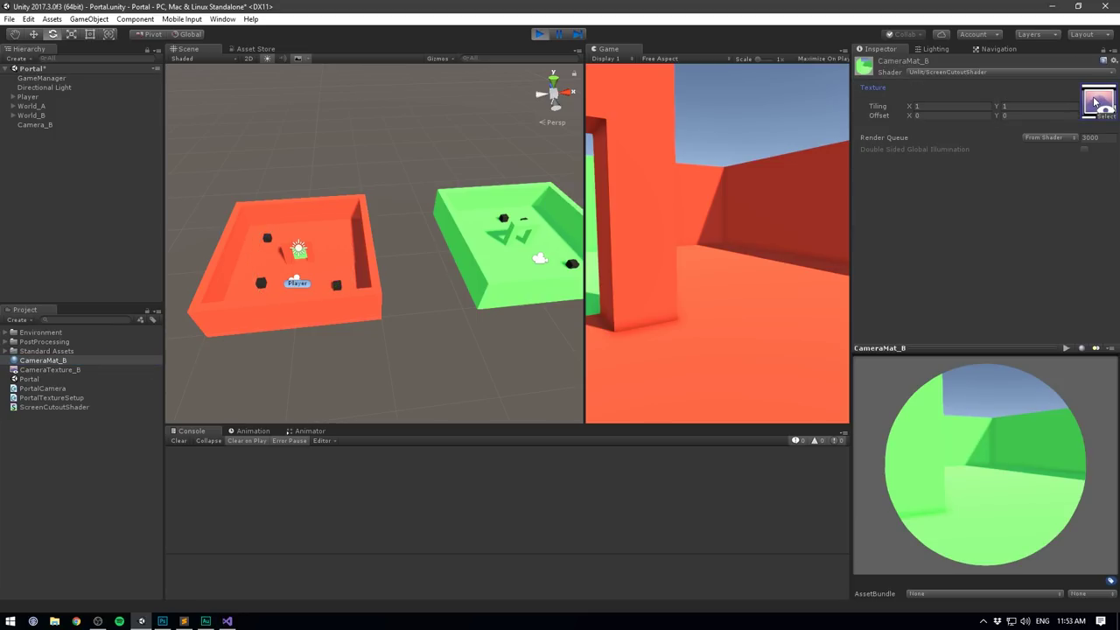
double_click(1095, 102)
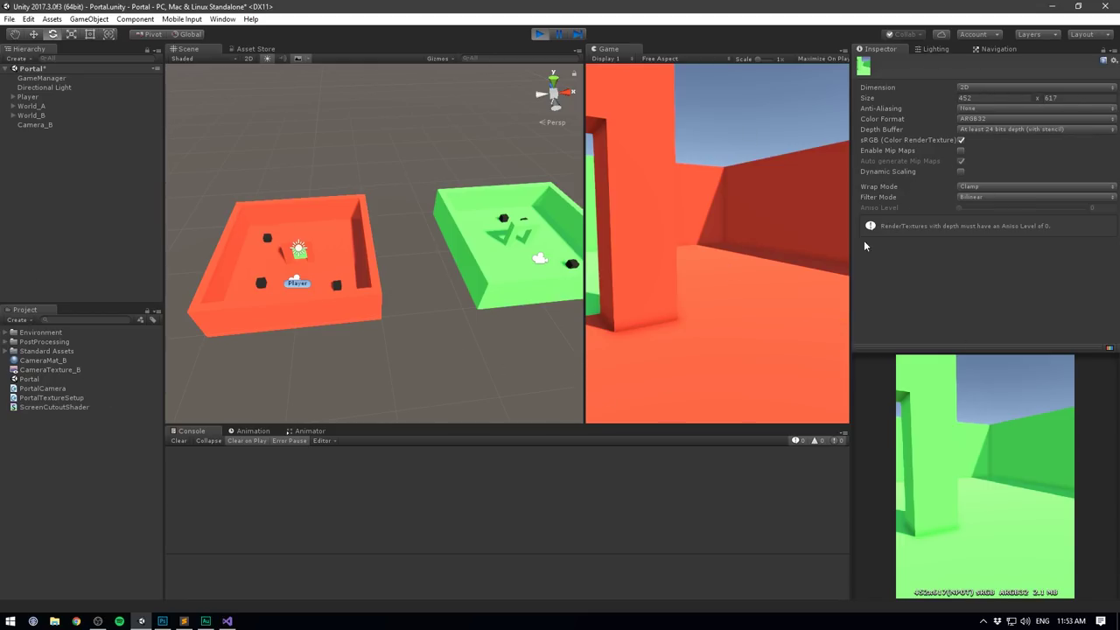
click(550, 33)
Delete the CameraTexture_B asset from the project.
click(37, 371)
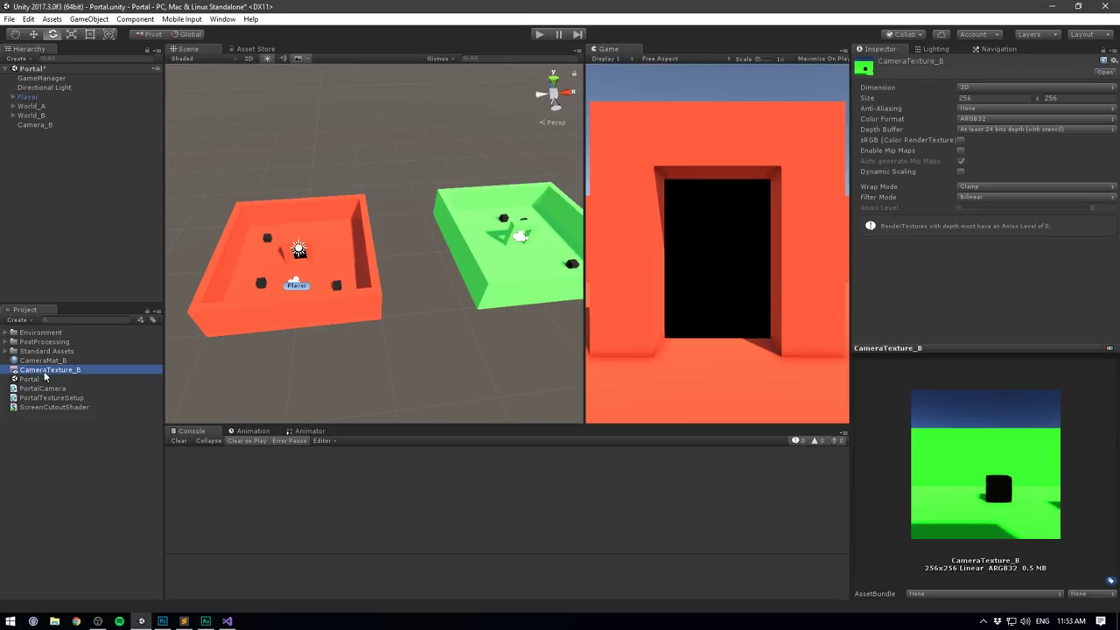
key(Delete)
key(Return)
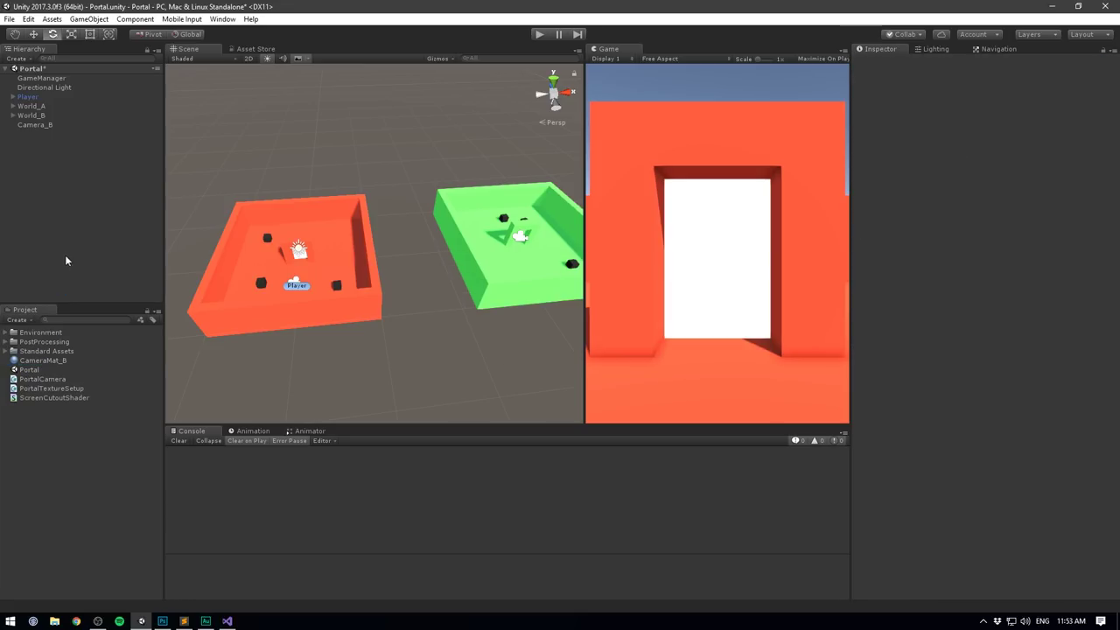
Run the scene again, walk around the portal to examine it from the front and behind, and stop the run.
key(ctrl+p)
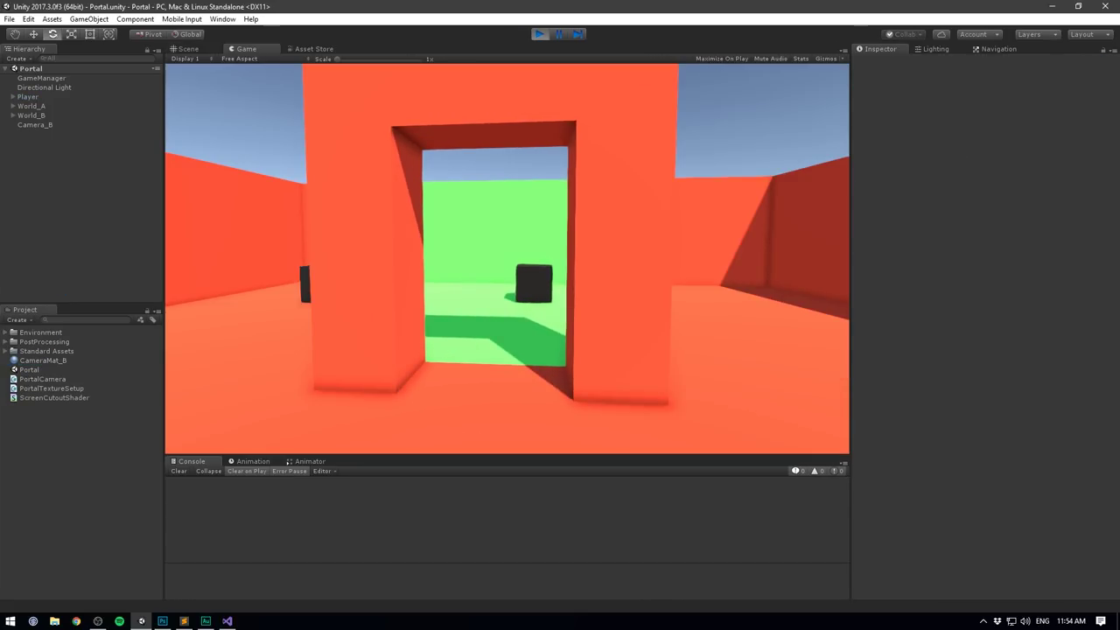
key(a)
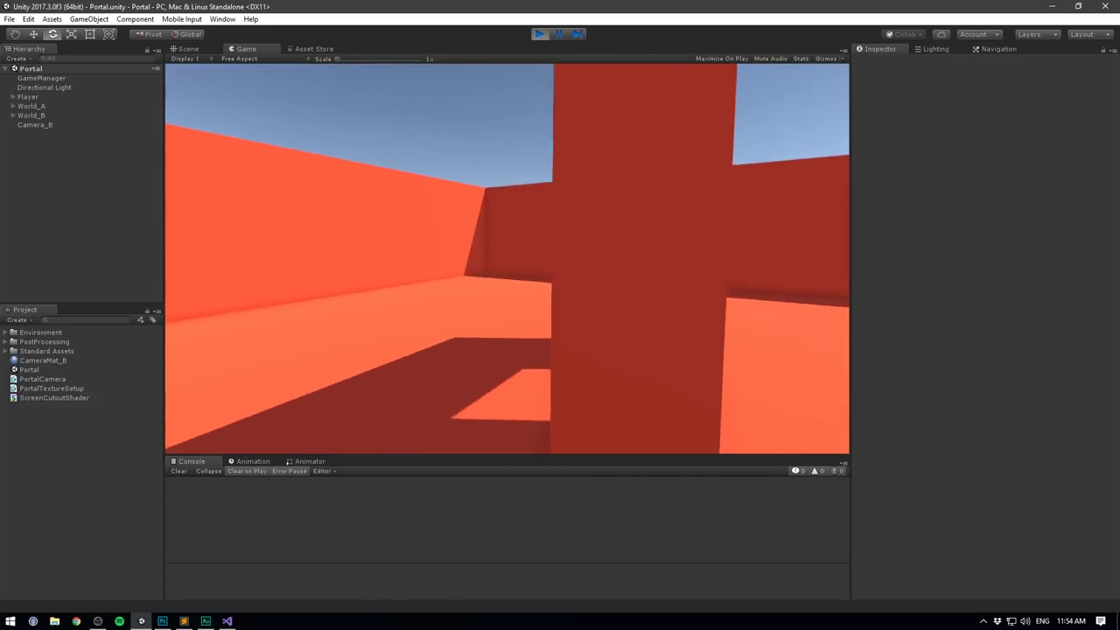
key(a)
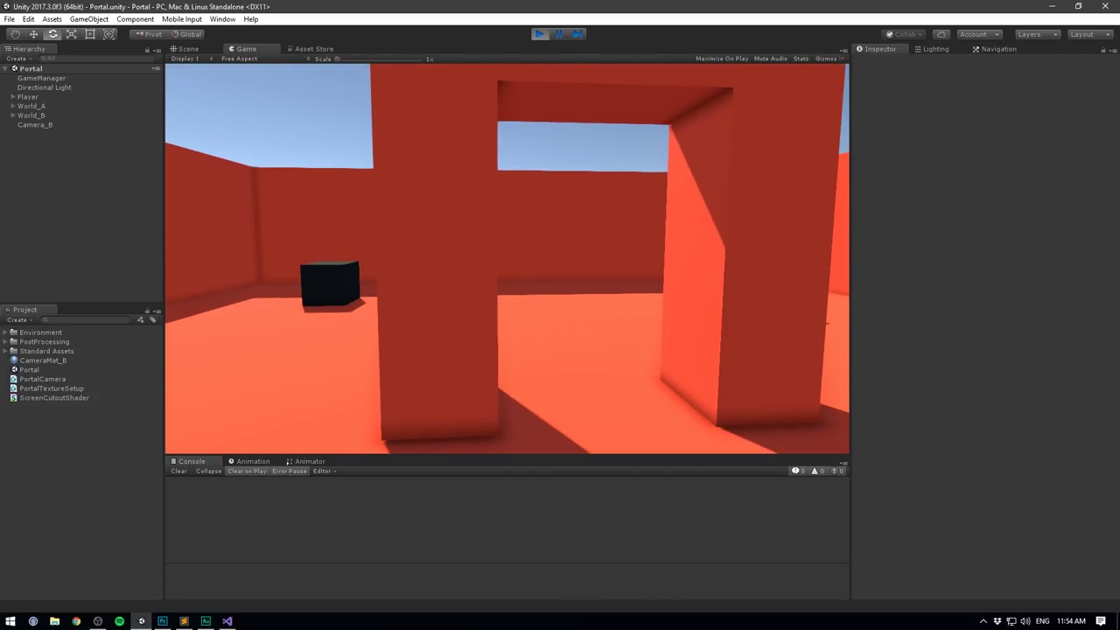
key(d)
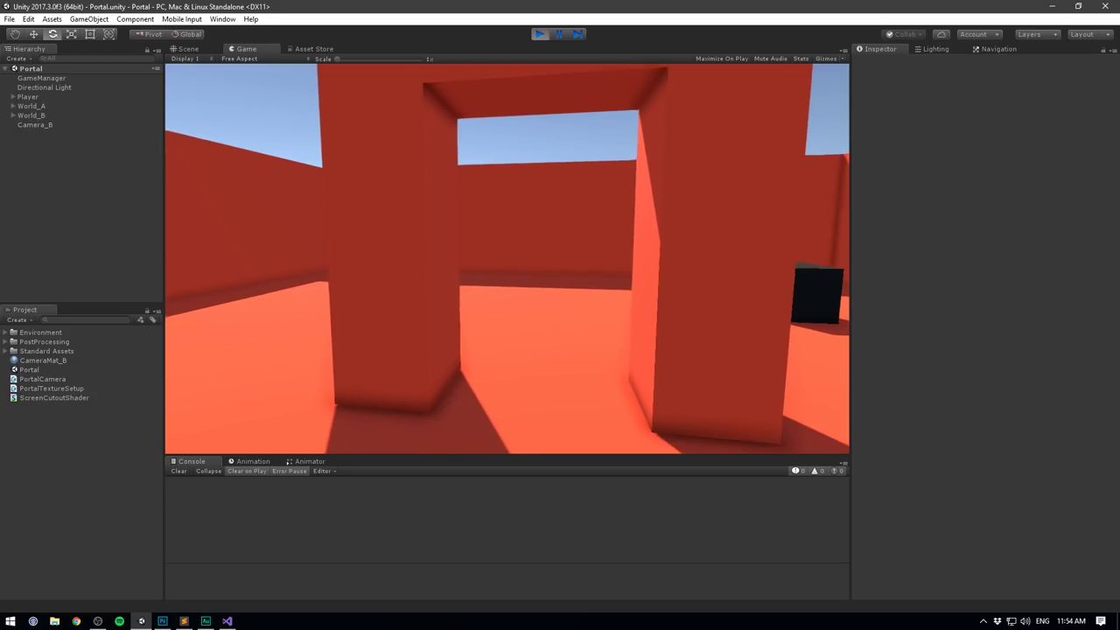
key(w)
key(d)
key(w)
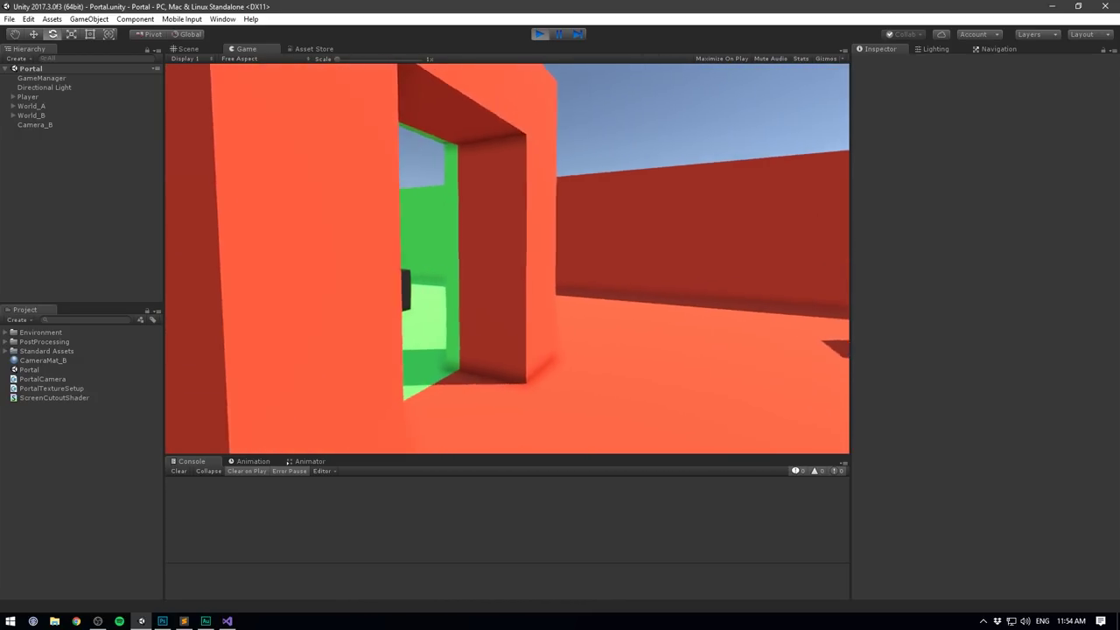
key(s)
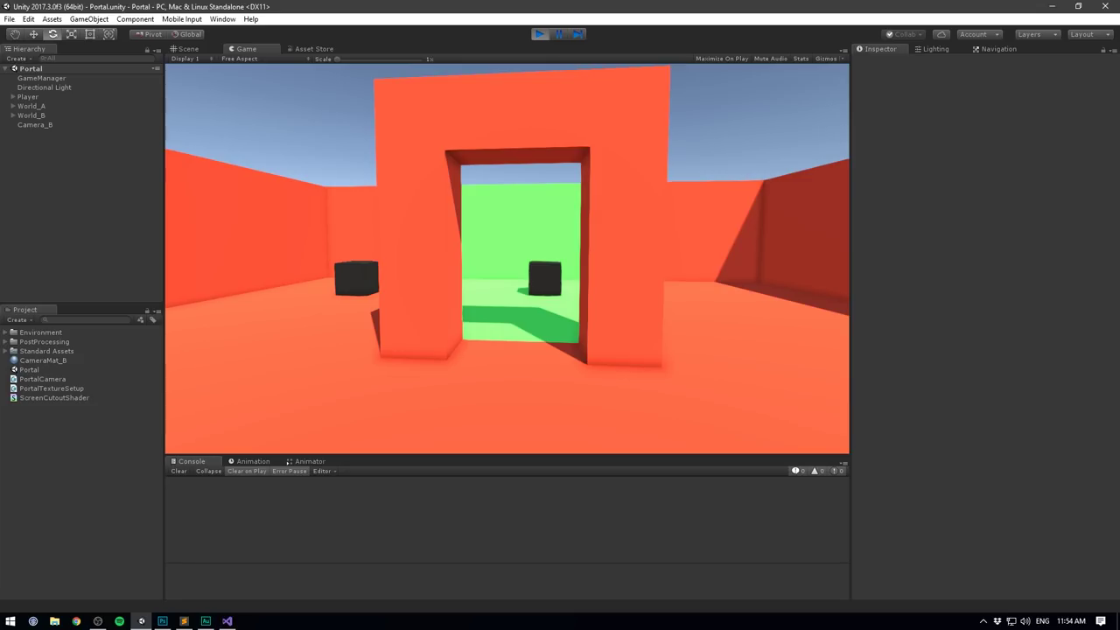
key(ctrl+p)
middle_drag(417, 215, 502, 171)
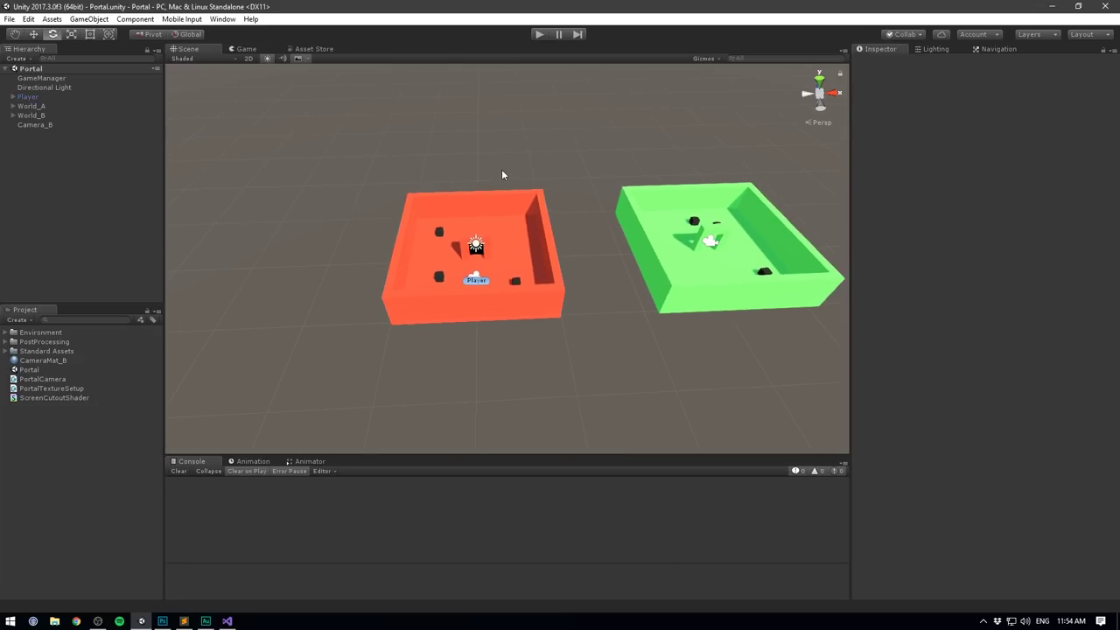
Duplicate the RenderPlane object under Portal_A in World_A.
scroll(518, 218, up, 6)
middle_drag(518, 218, 561, 210)
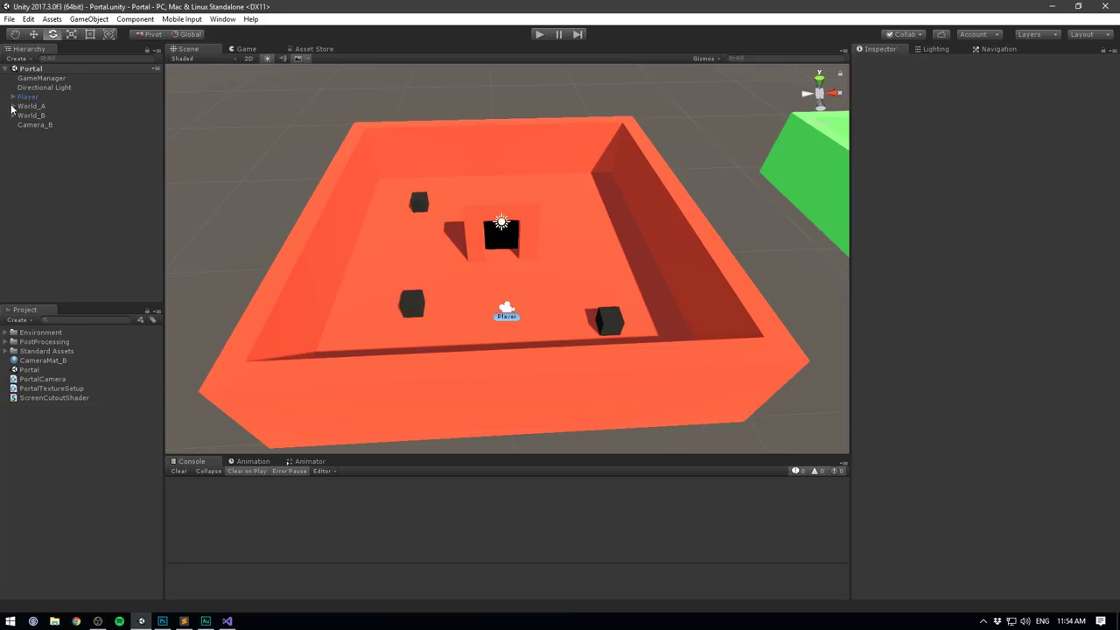
click(13, 106)
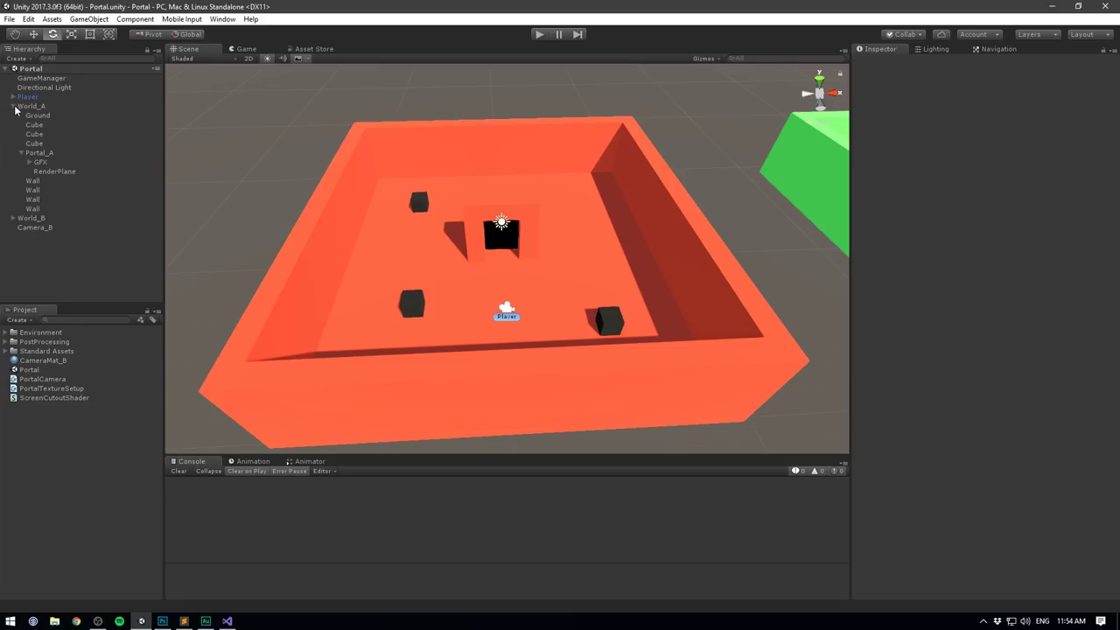
click(55, 172)
key(f)
alt+drag(570, 155, 435, 212)
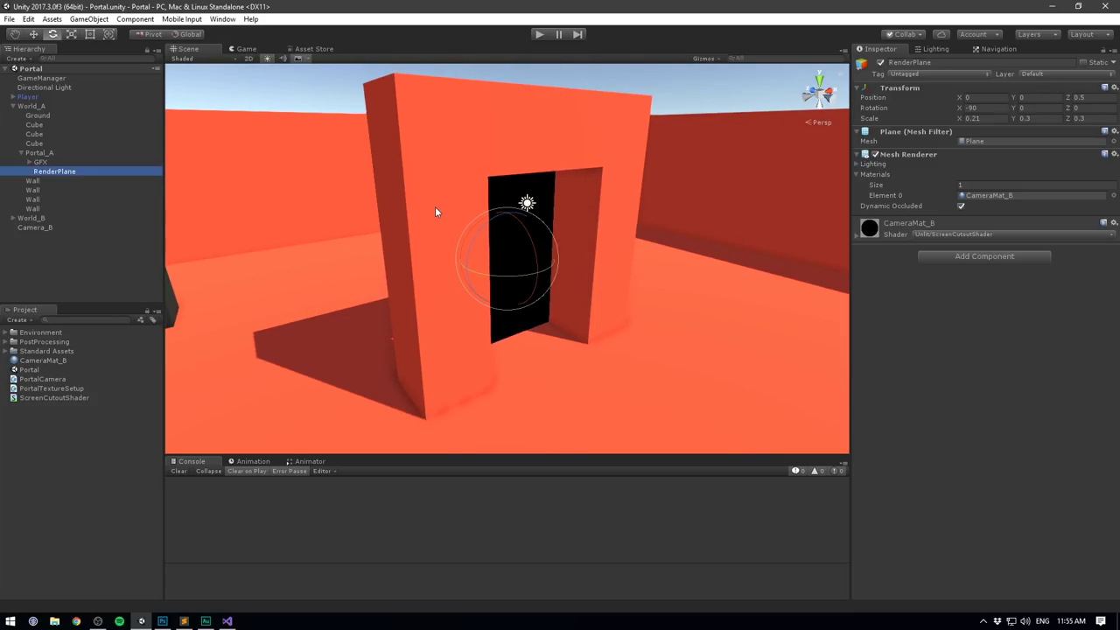
key(ctrl+d)
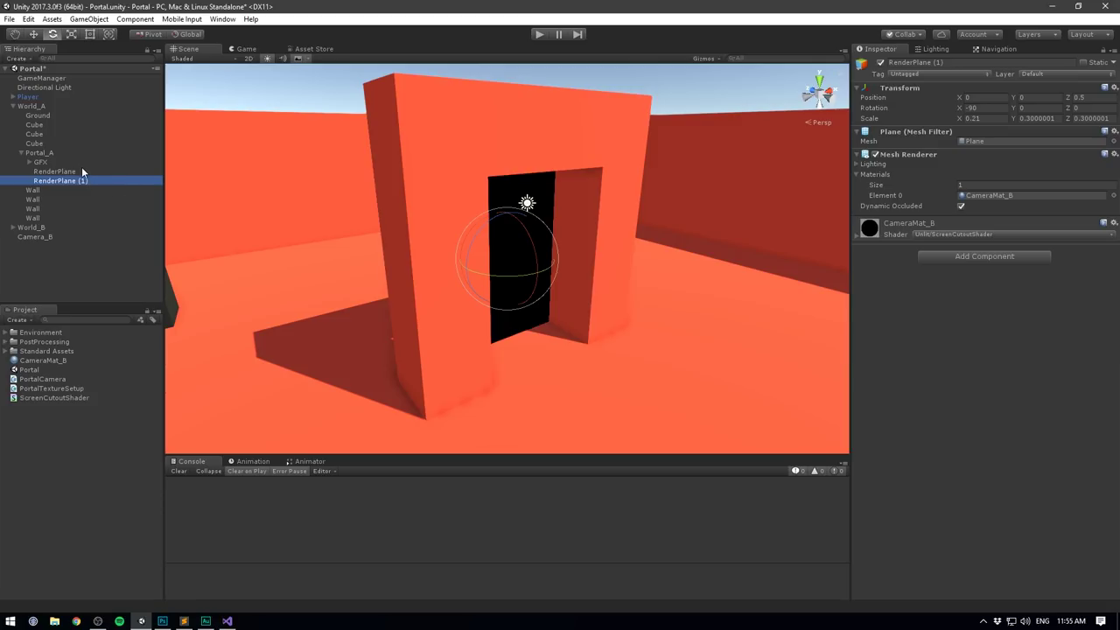
Remove the Mesh Renderer and Mesh Filter components from the duplicated plane and rename it ColliderPlane.
right_click(914, 154)
click(966, 203)
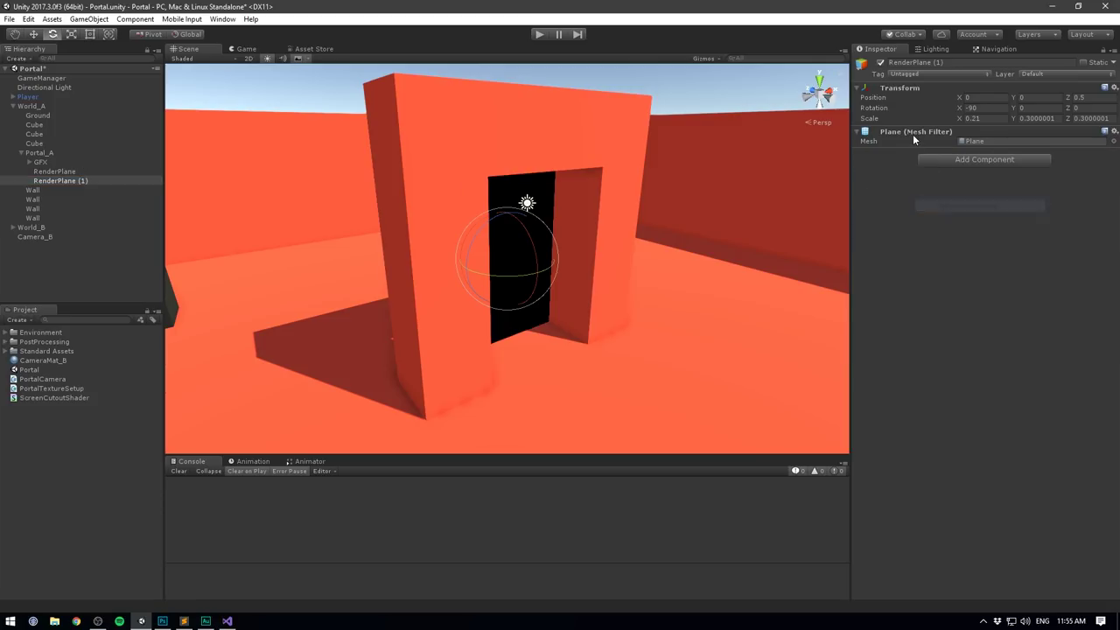
right_click(914, 134)
click(965, 183)
click(934, 63)
text(Col)
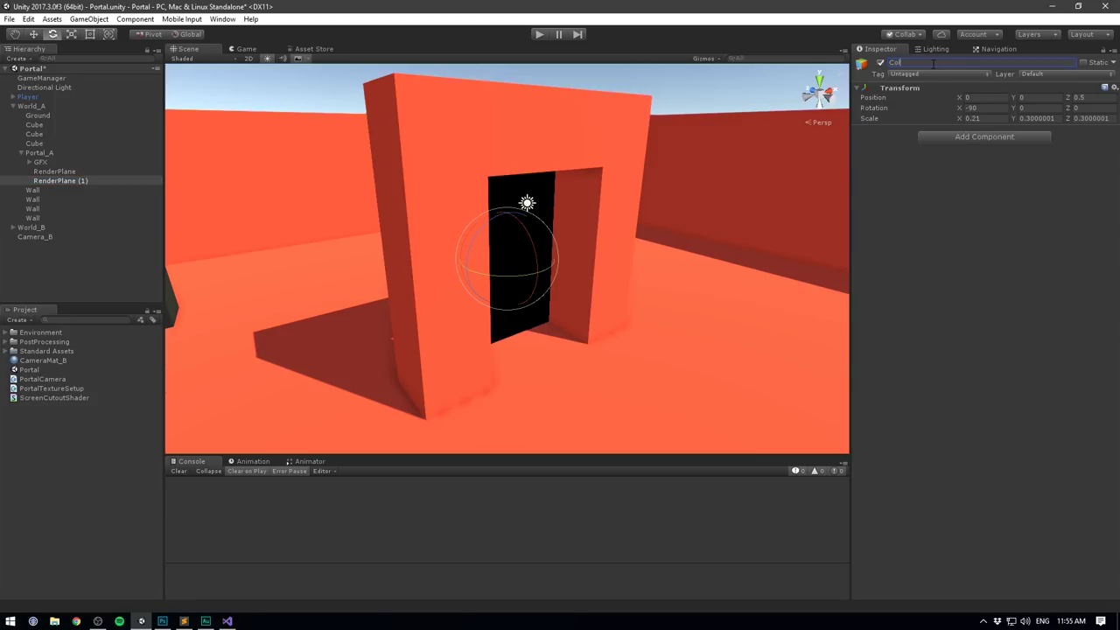
text(liderPlane)
key(Return)
Add a Box Collider component to ColliderPlane and reset the object's scale.
click(985, 137)
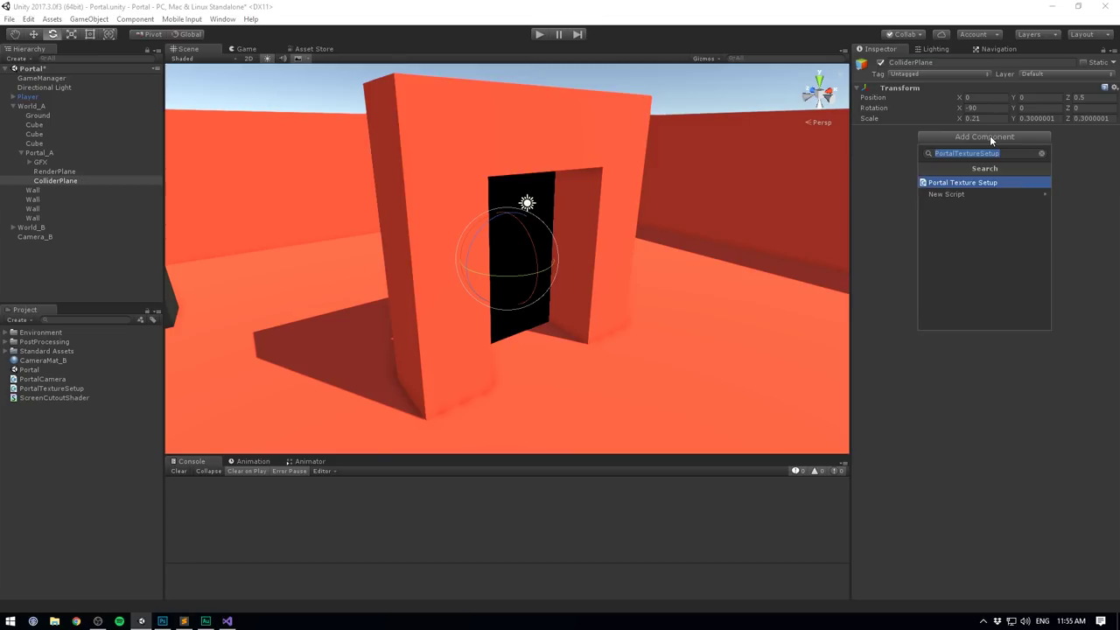
text(box)
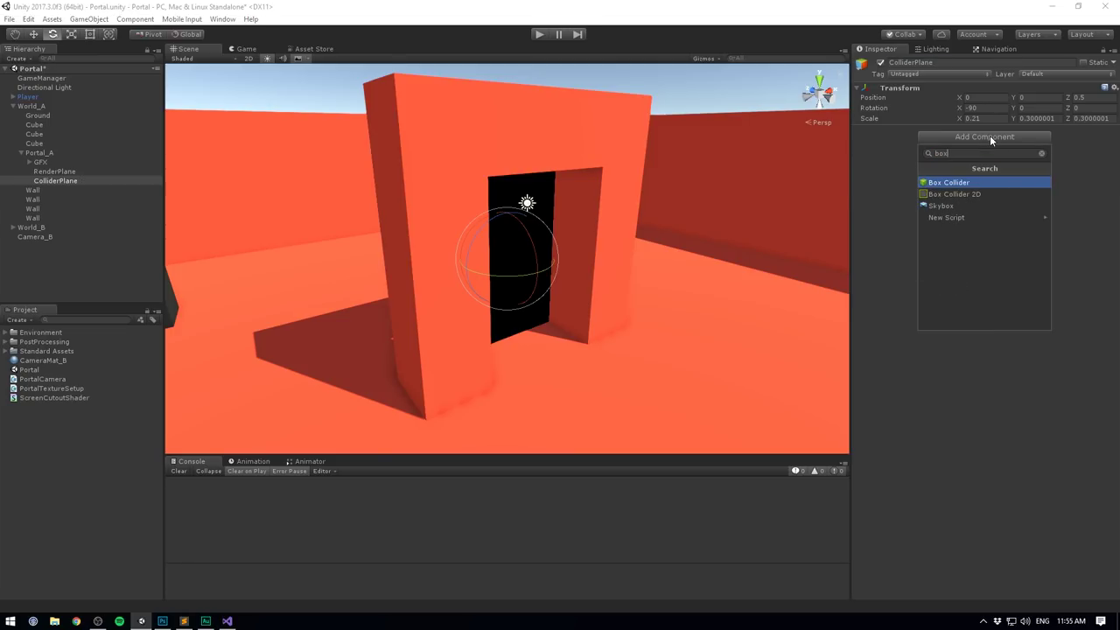
key(Return)
right_click(885, 89)
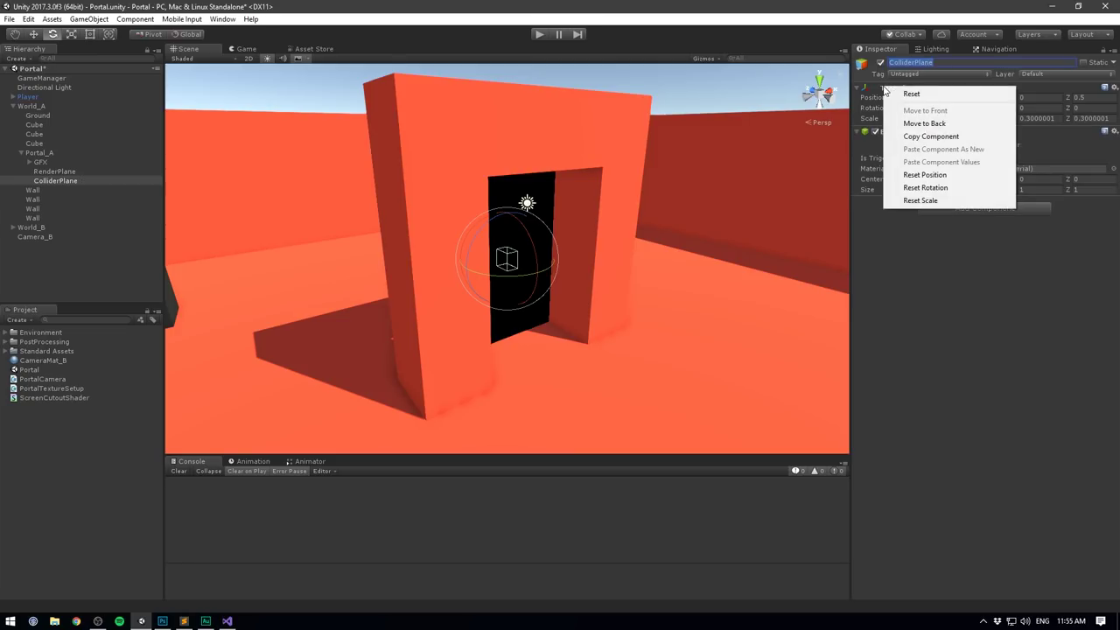
click(920, 201)
Set the box collider's size to X 2, Y 0 and Z 3 so it fits the portal opening.
alt+drag(842, 186, 687, 191)
drag(960, 194, 1112, 189)
alt+drag(835, 201, 779, 173)
click(961, 192)
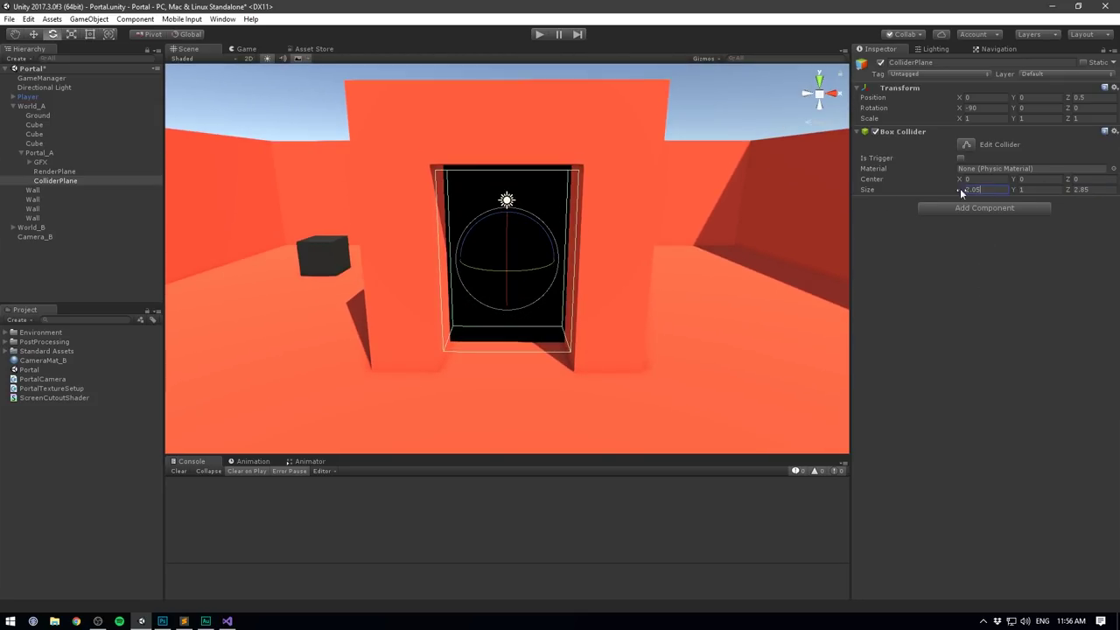
text(2)
key(Tab)
key(Tab)
text(3)
click(1045, 192)
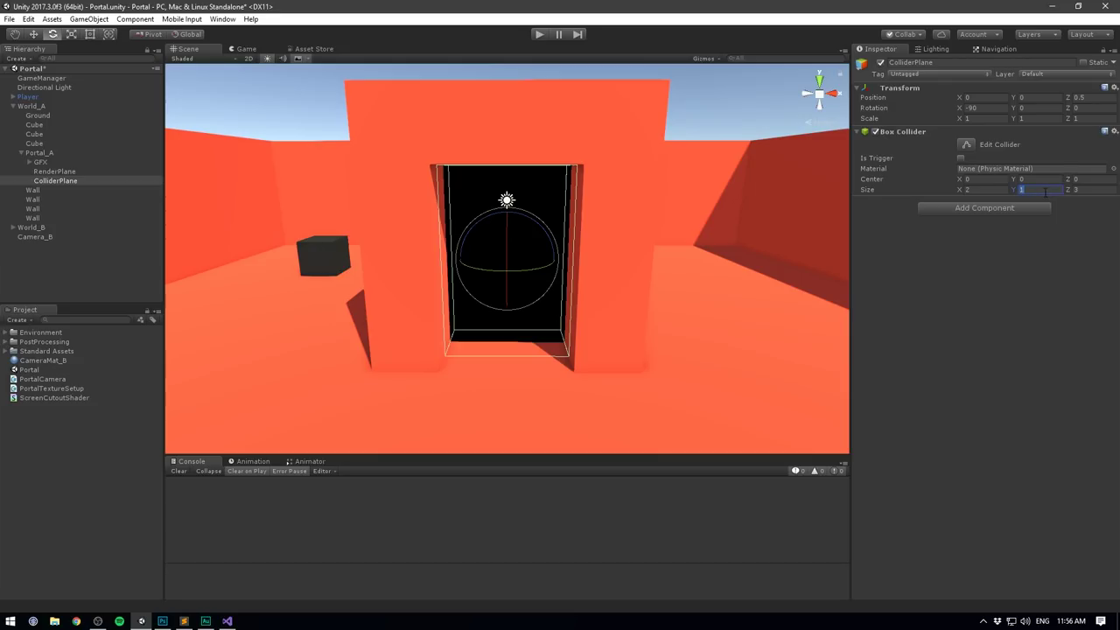
text(0)
Set ColliderPlane's Z position to 0 and make its box collider a trigger.
alt+drag(421, 250, 472, 253)
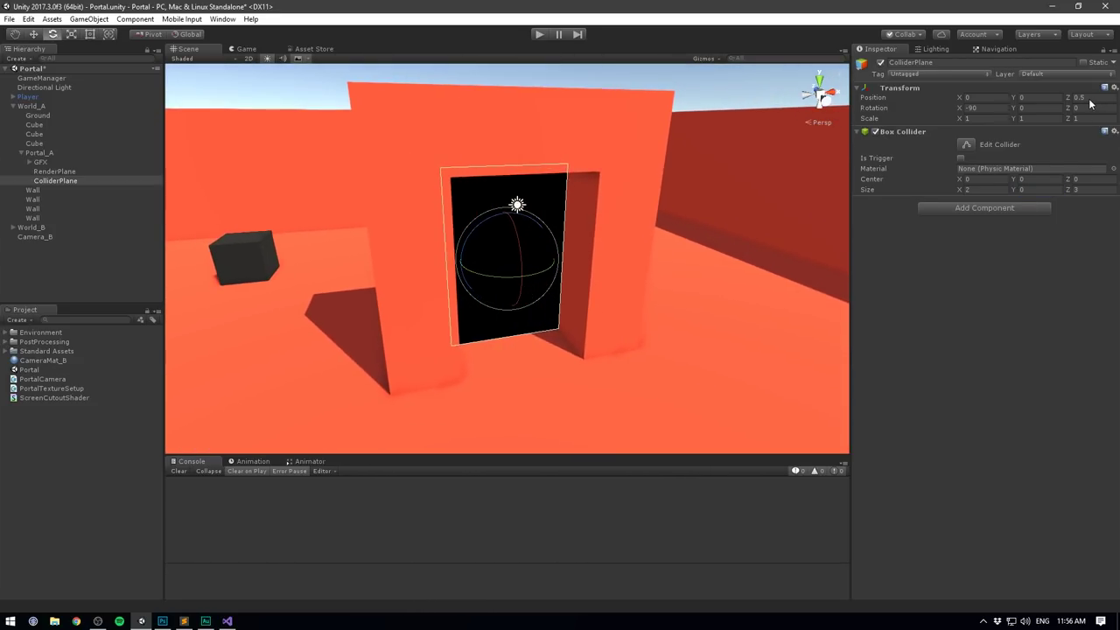
click(1090, 98)
alt+drag(543, 267, 435, 188)
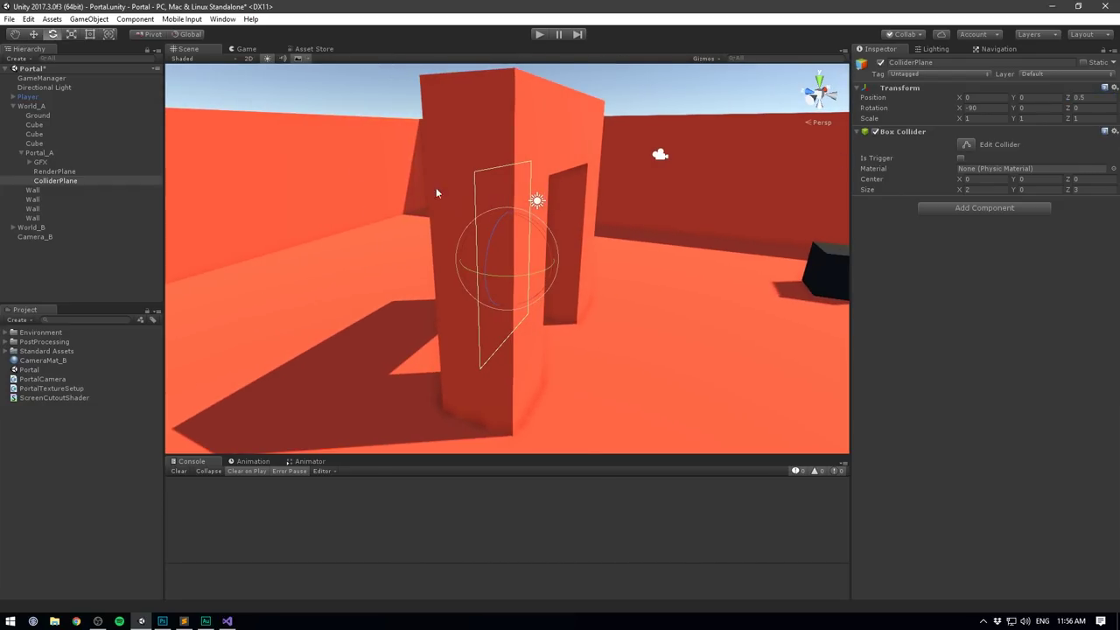
alt+drag(368, 235, 517, 254)
click(1097, 96)
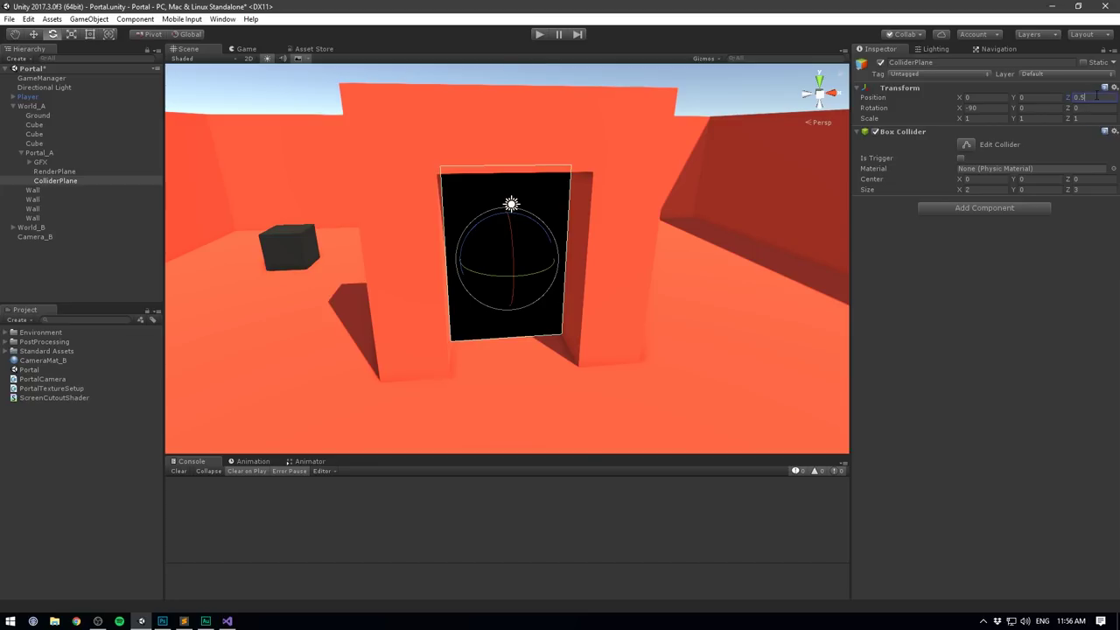
key(BackSpace)
key(BackSpace)
key(Return)
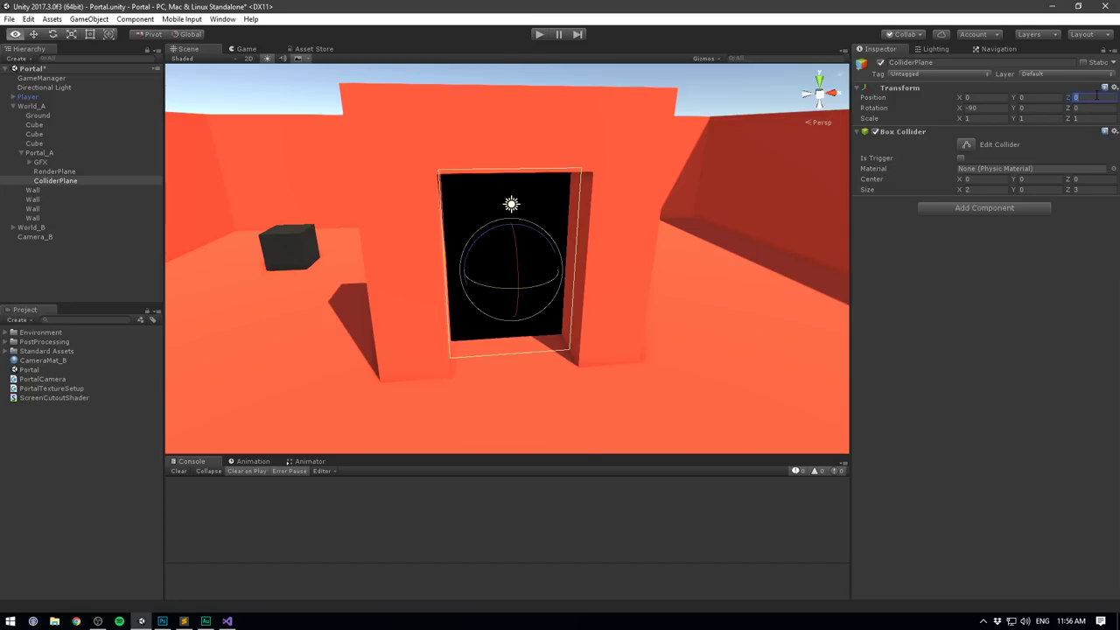
alt+drag(429, 267, 618, 277)
alt+drag(561, 310, 417, 313)
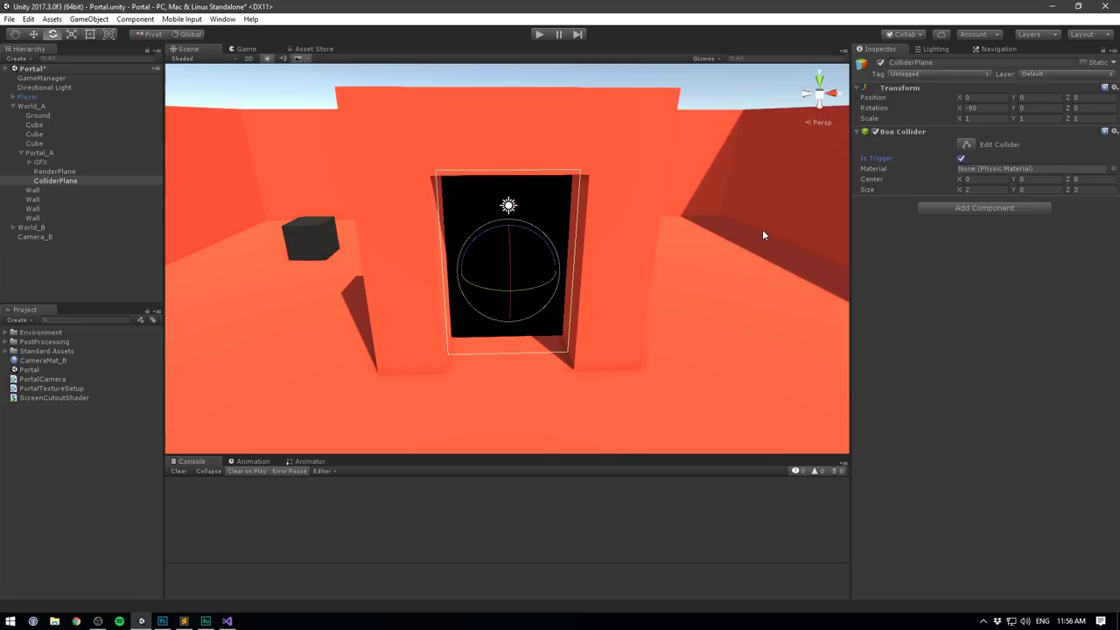
Create a new C# script named PortalTeleporter on ColliderPlane and open it in Visual Studio.
click(984, 207)
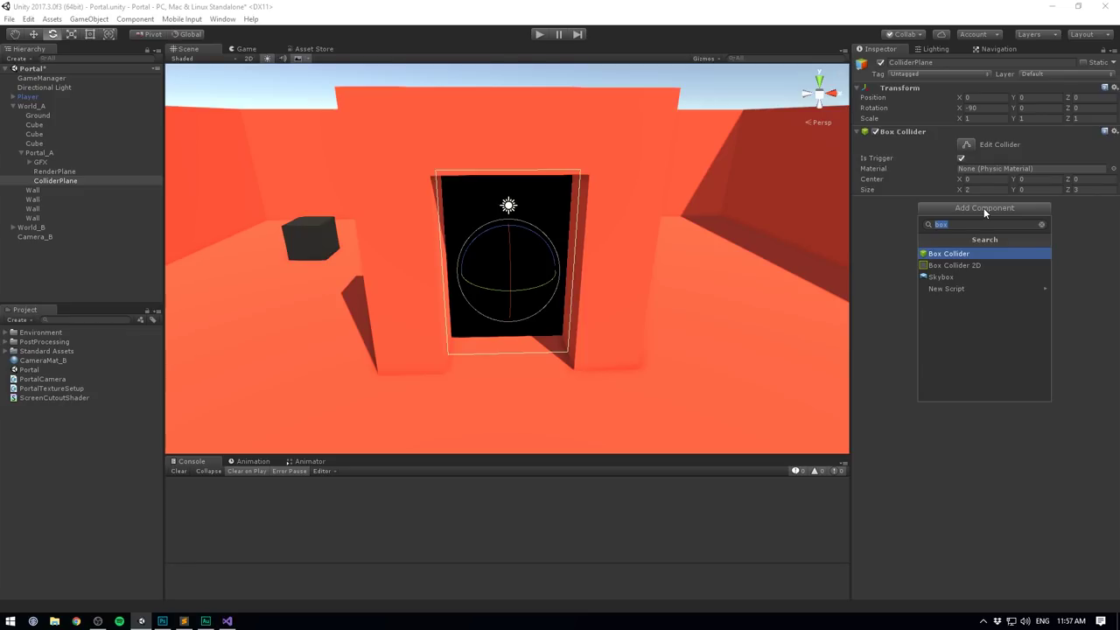
text(PortalPortal)
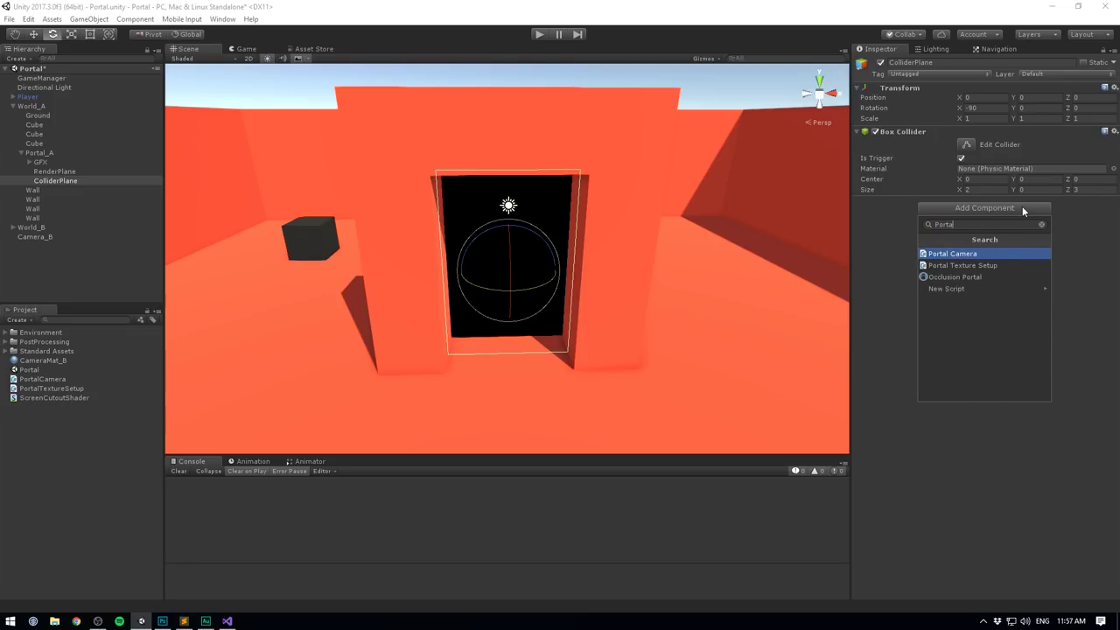
text(Teleporter)
key(Return)
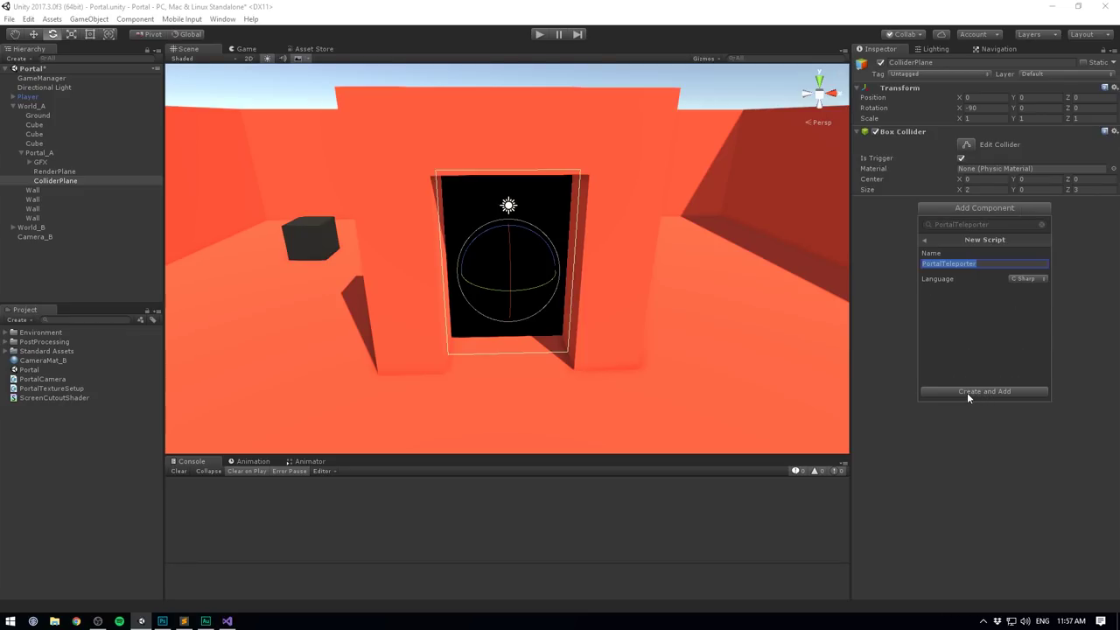
click(968, 392)
double_click(1013, 213)
Replace the Start method in PortalTeleporter with two public Transform fields, player and reciever.
drag(150, 256, 133, 201)
key(Delete)
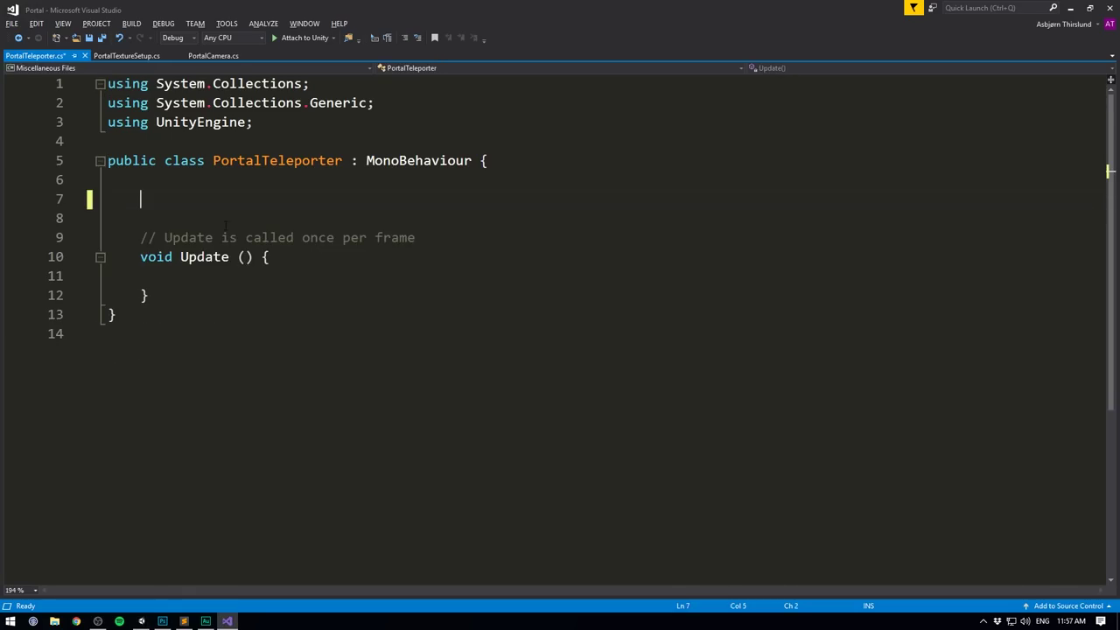
text(publ)
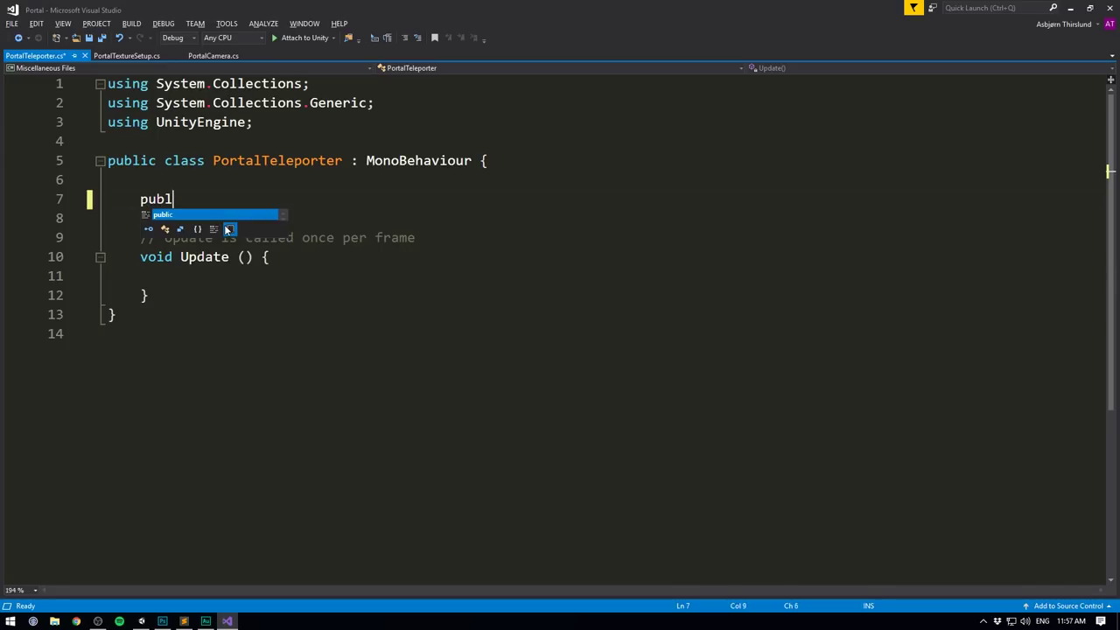
text(ic Transform player;)
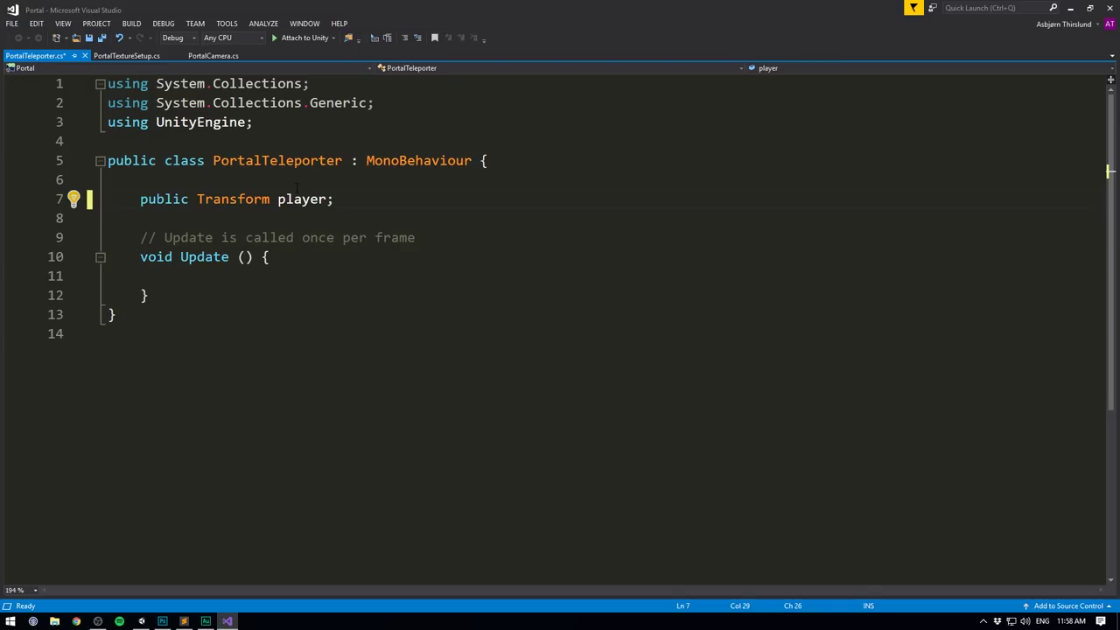
key(Return)
text(pu)
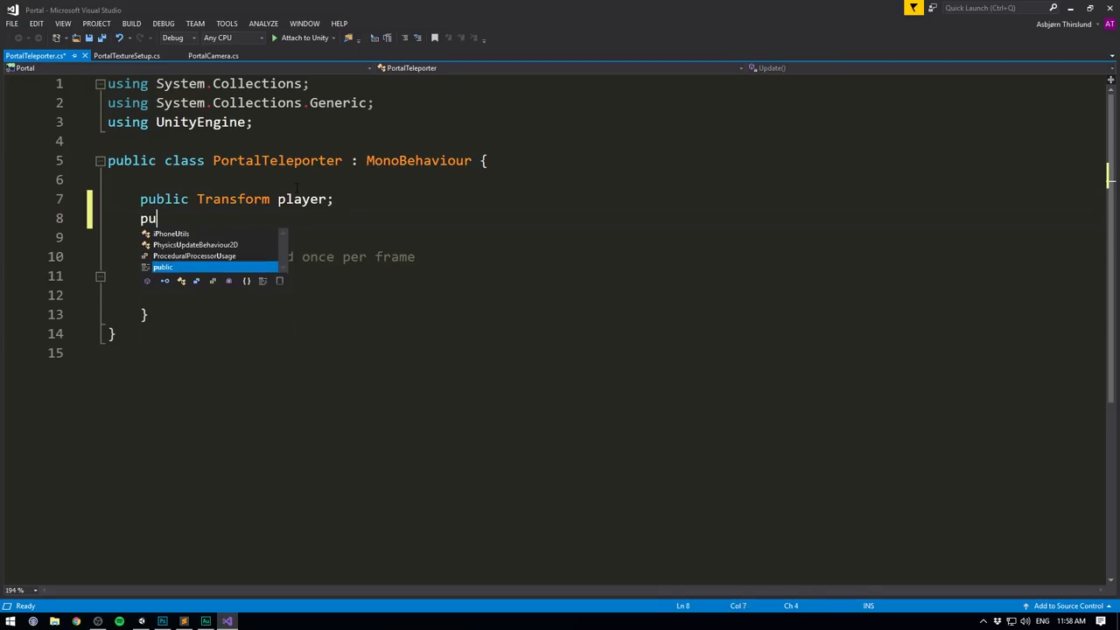
text(blic Transform )
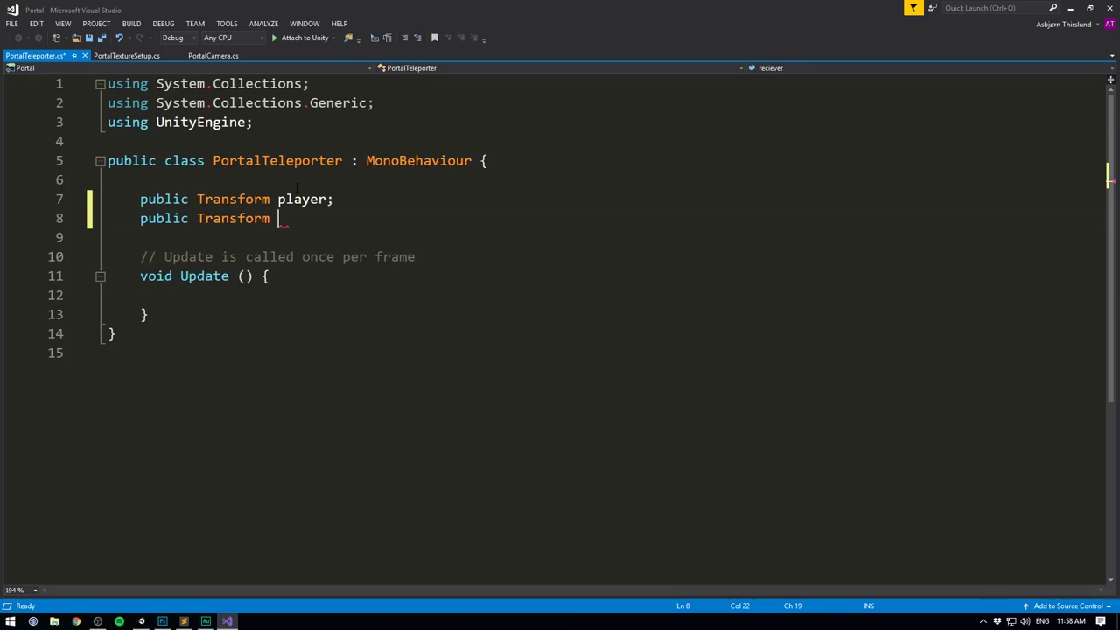
text(reciever;)
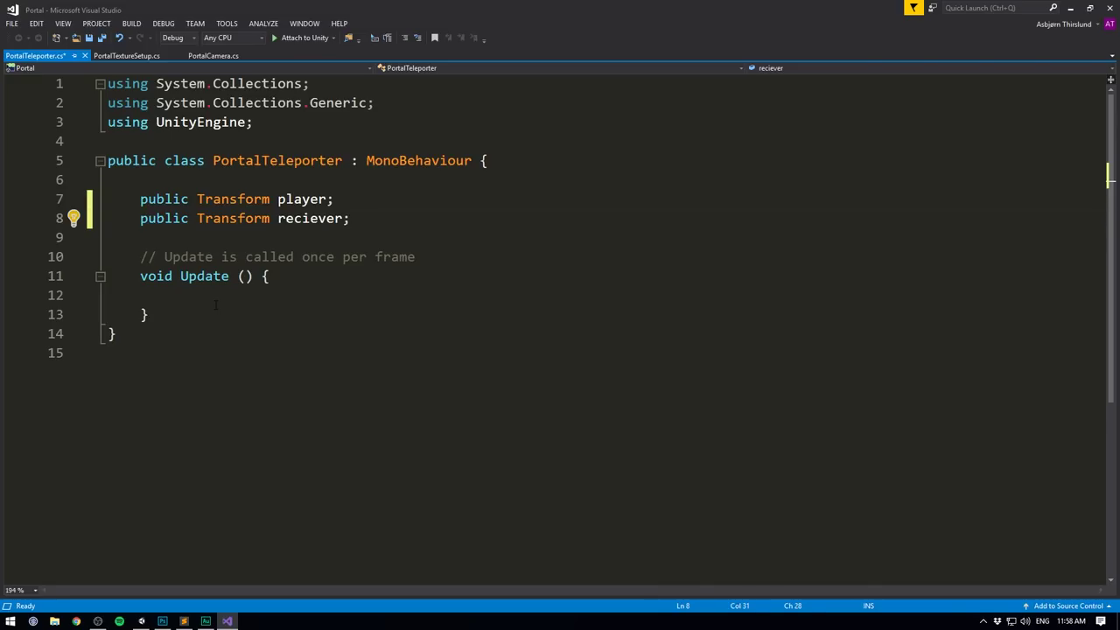
Add an OnTriggerEnter method with a Collider parameter named other below the Update method.
click(216, 308)
scroll(216, 308, down, 1)
key(Return)
key(Return)
text(void OnTrig)
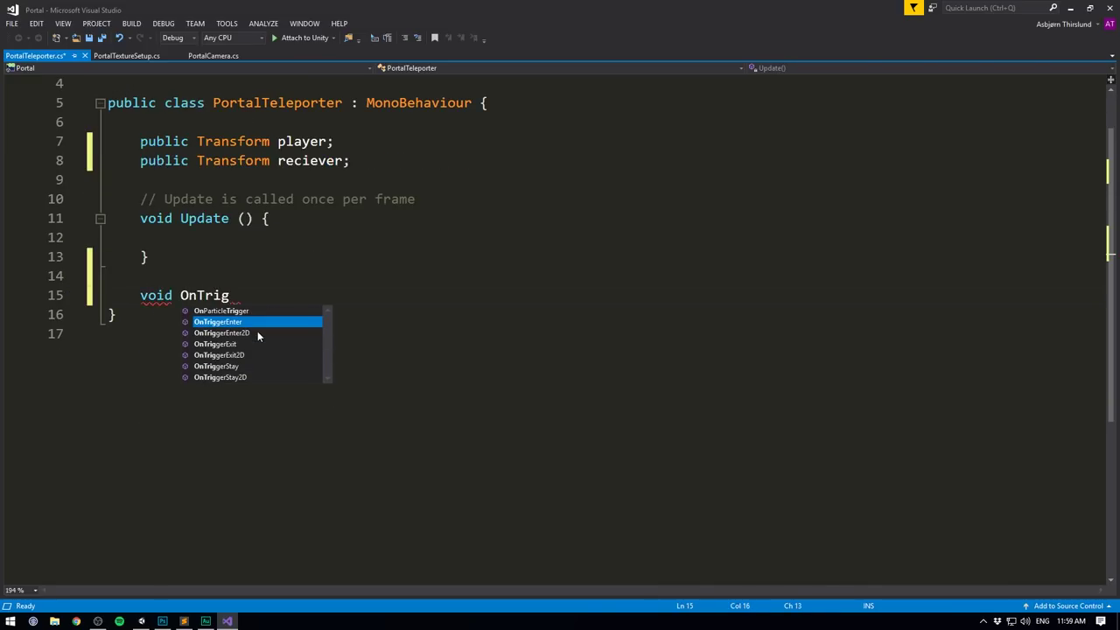
text(gerEnte)
key(Tab)
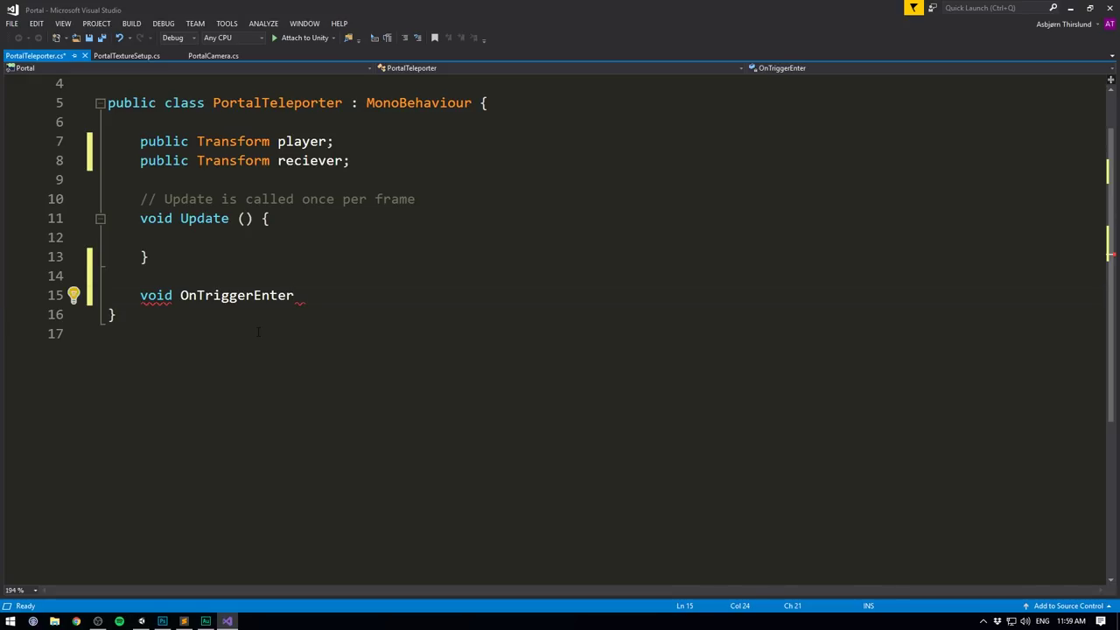
text(()
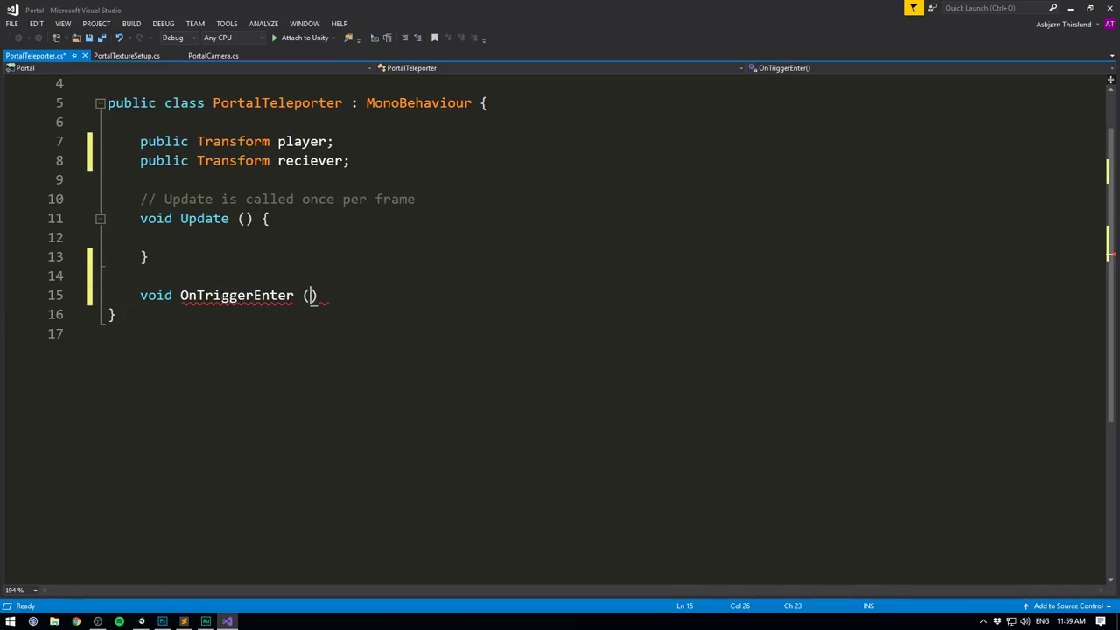
text(Collider)
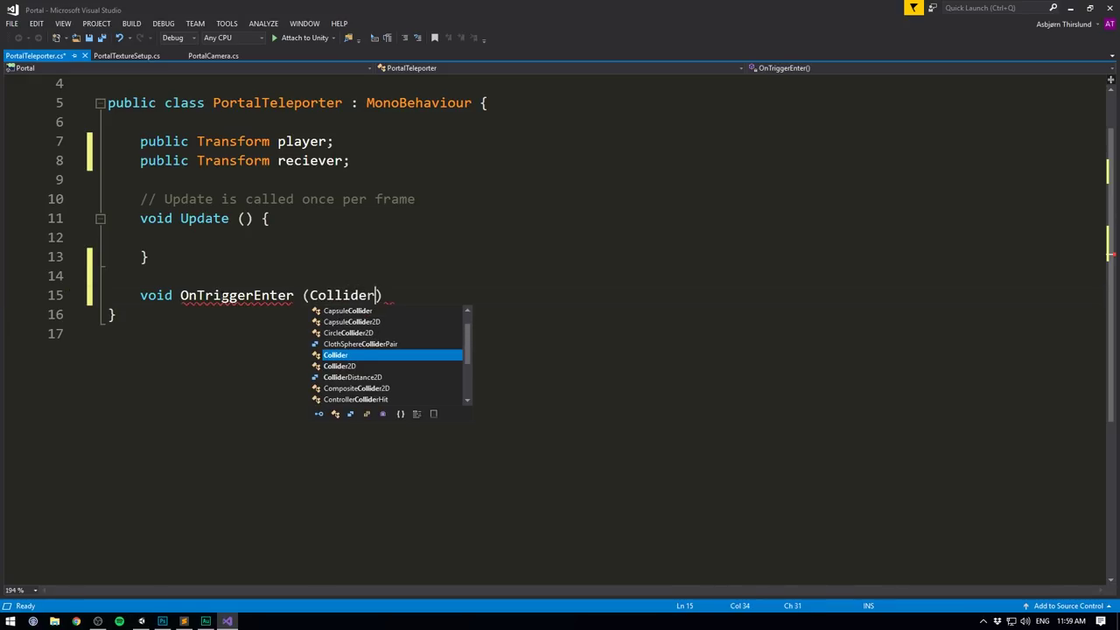
key(Escape)
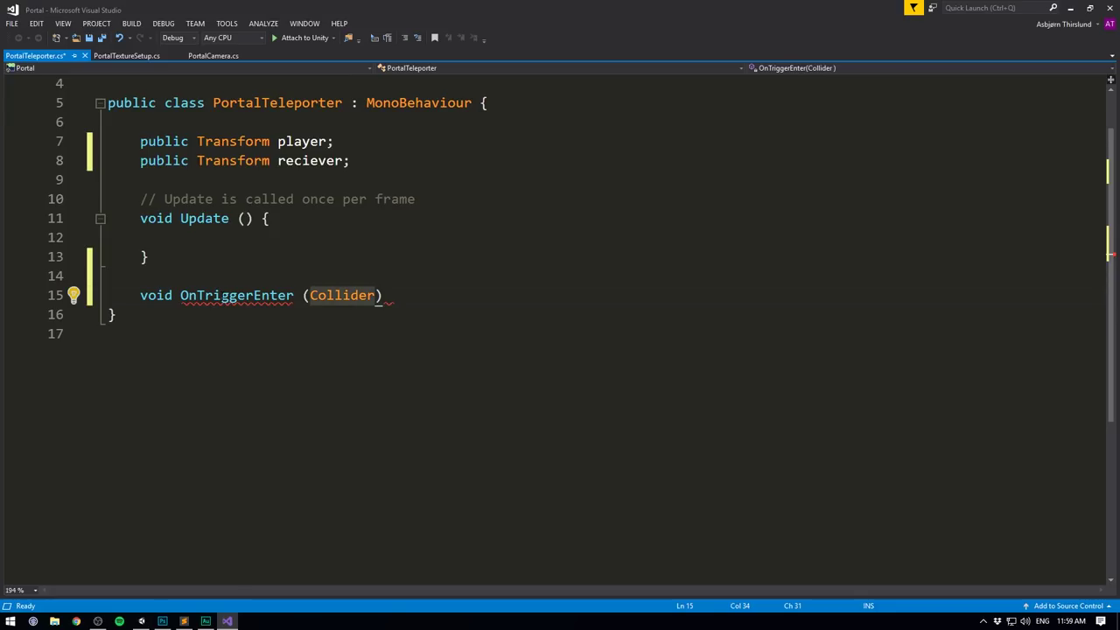
text(other)
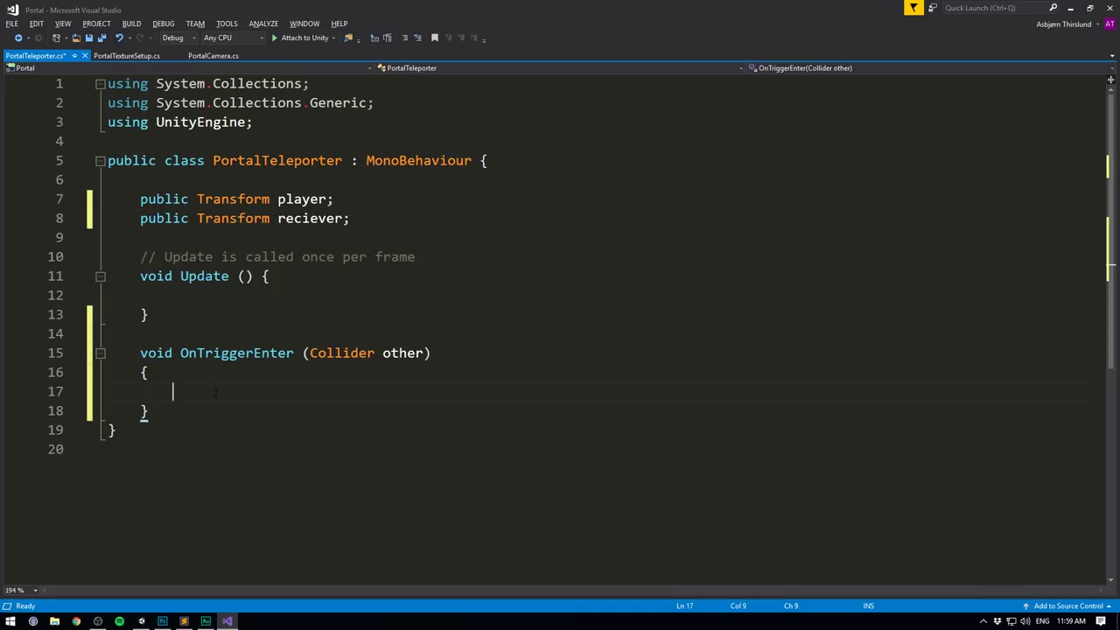
Inside OnTriggerEnter, add an if block checking that other.tag equals "Player".
text(if (other.tag)
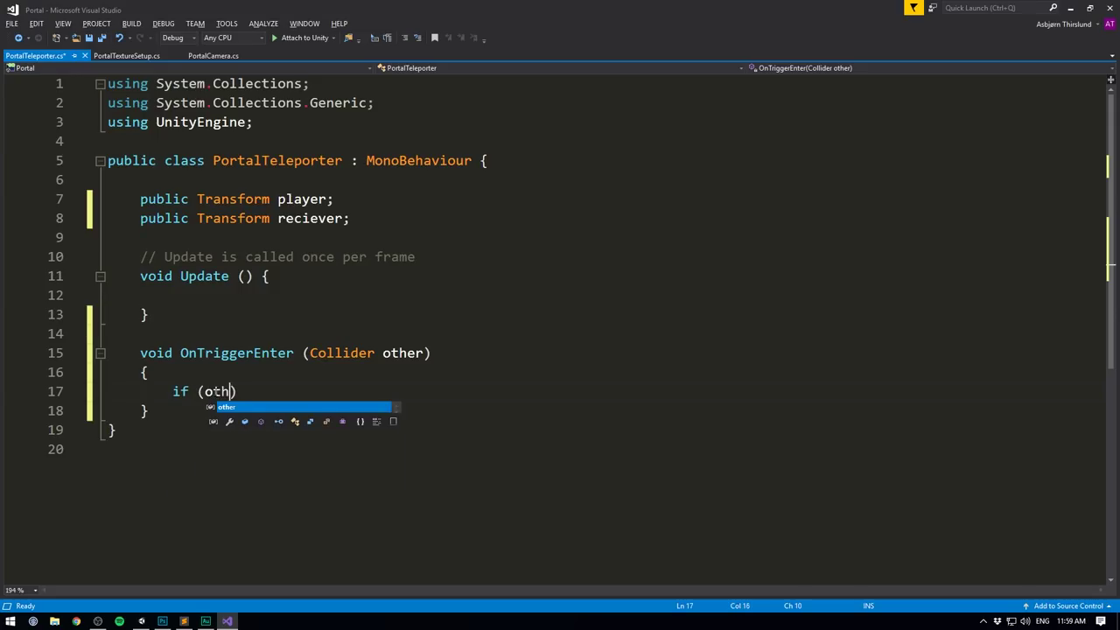
text( == "Player"))
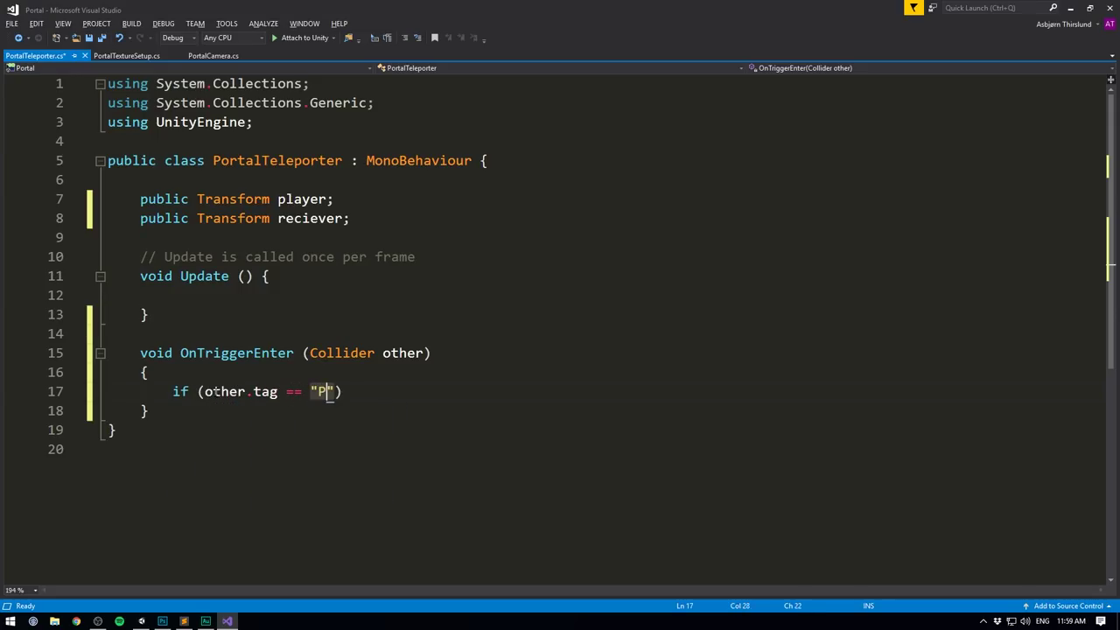
key(Return)
text({)
key(Return)
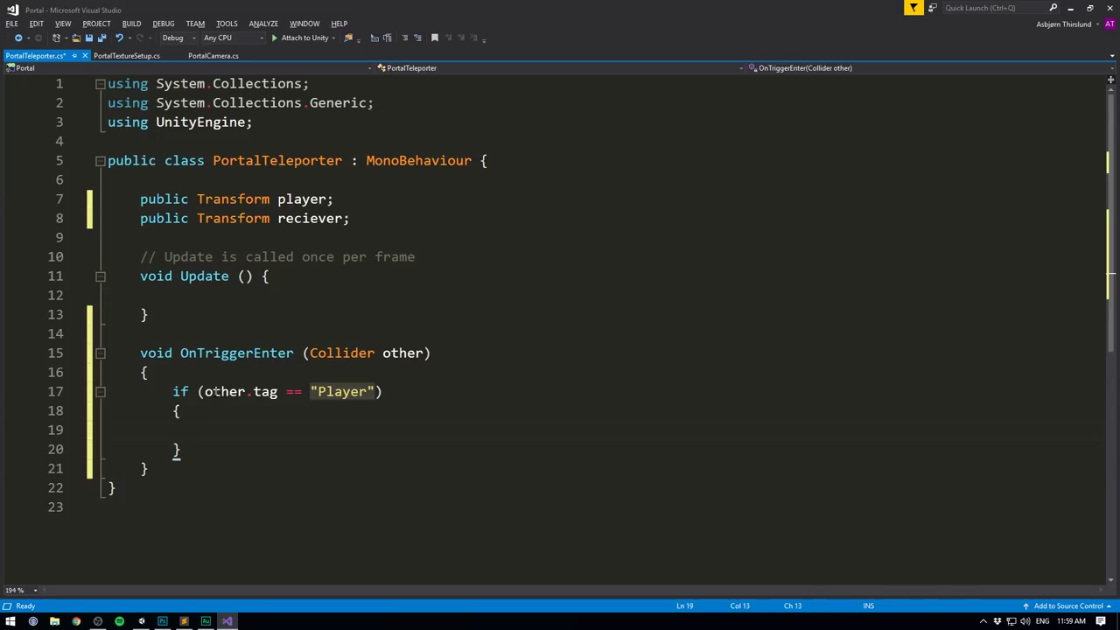
Declare a private bool field playerIsOverlapping initialised to false below the reciever field.
click(373, 220)
key(Return)
key(Return)
text(priva)
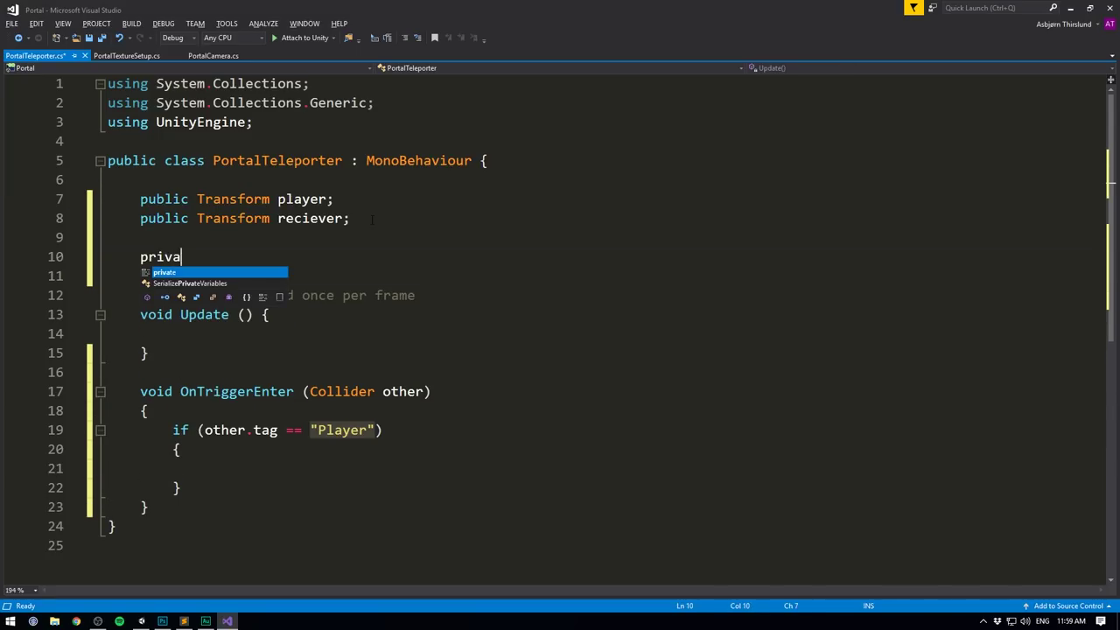
text(te bool pl)
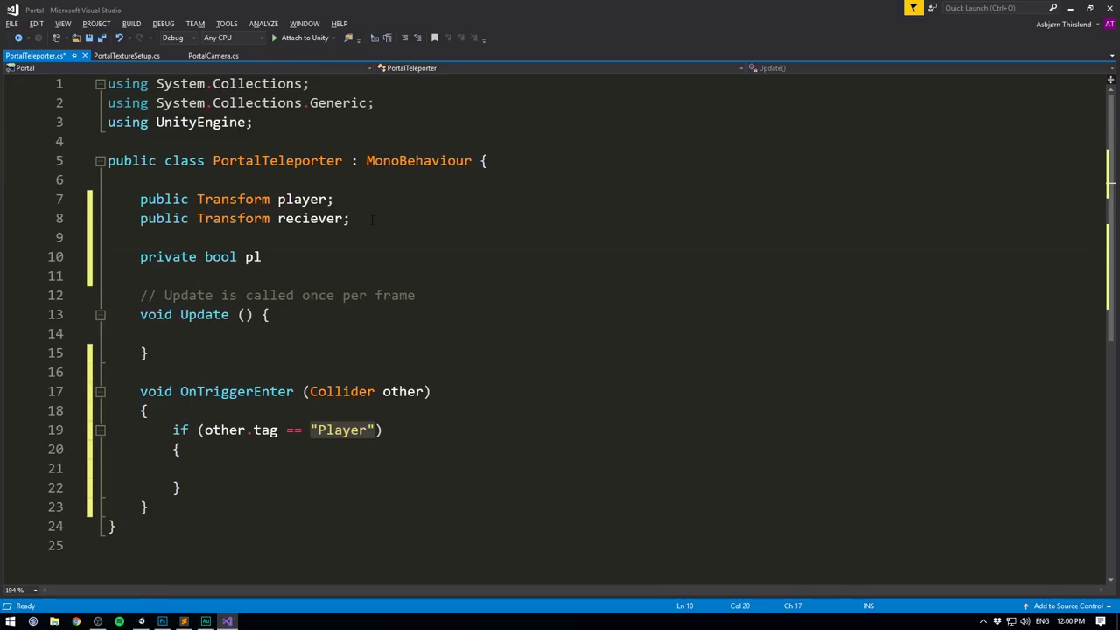
text(ayerIsOverlappi)
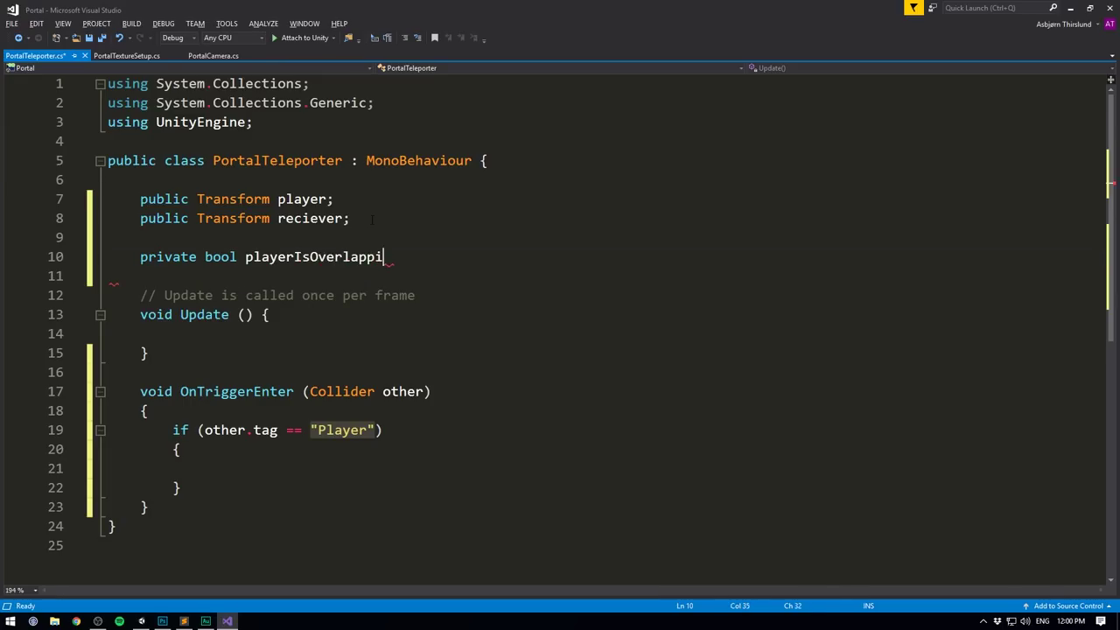
text(ng = false;)
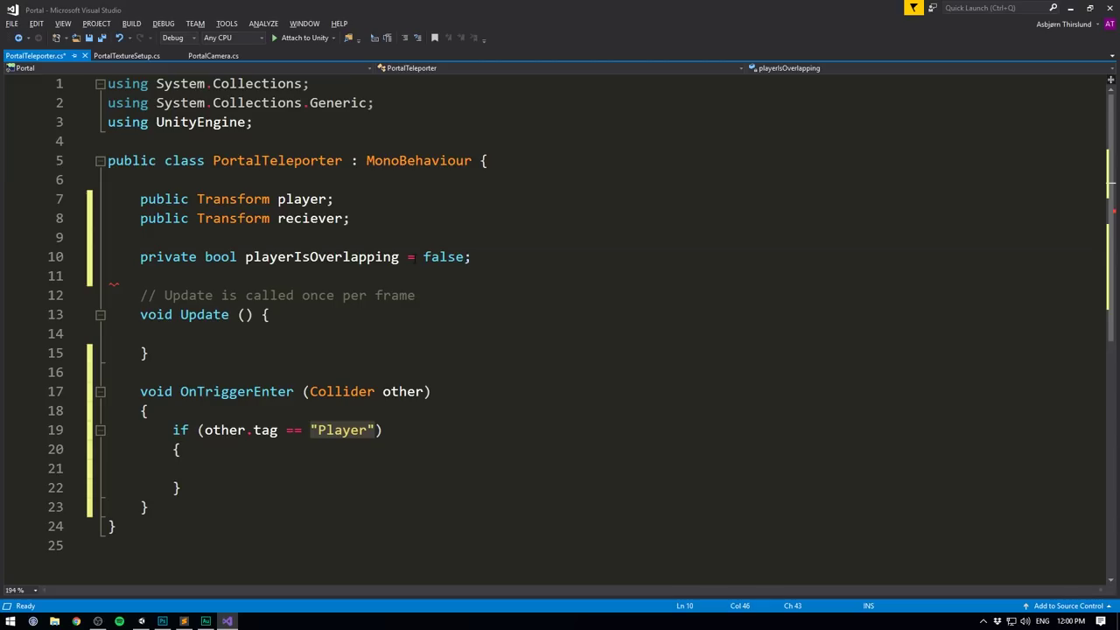
Set playerIsOverlapping to true inside the Player tag check of OnTriggerEnter.
click(295, 460)
text(p)
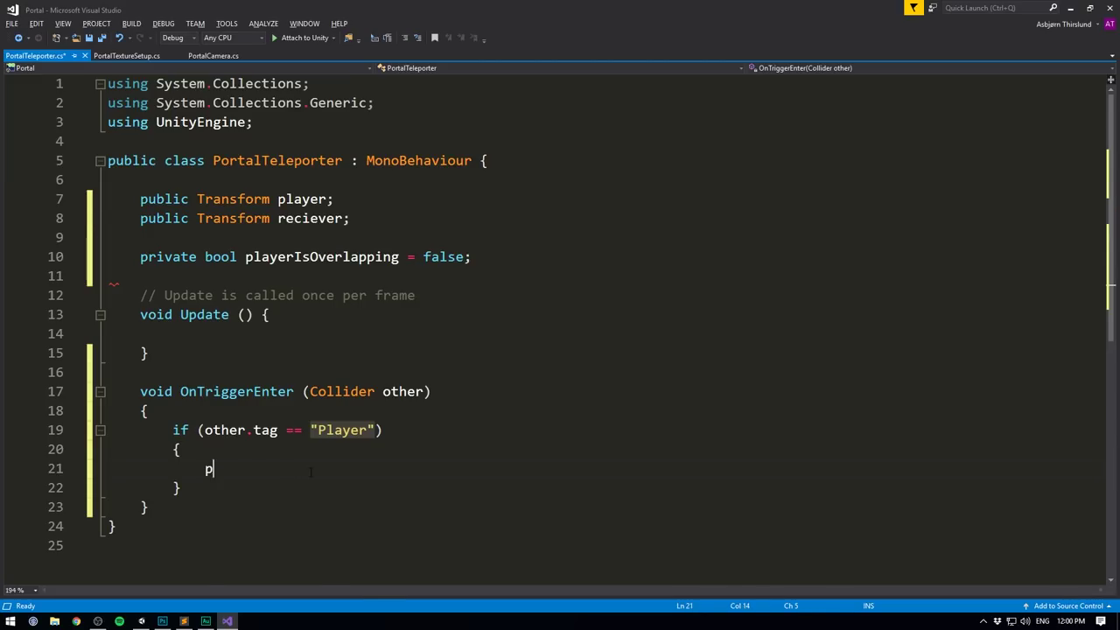
text(layerIsOverlapping = true;)
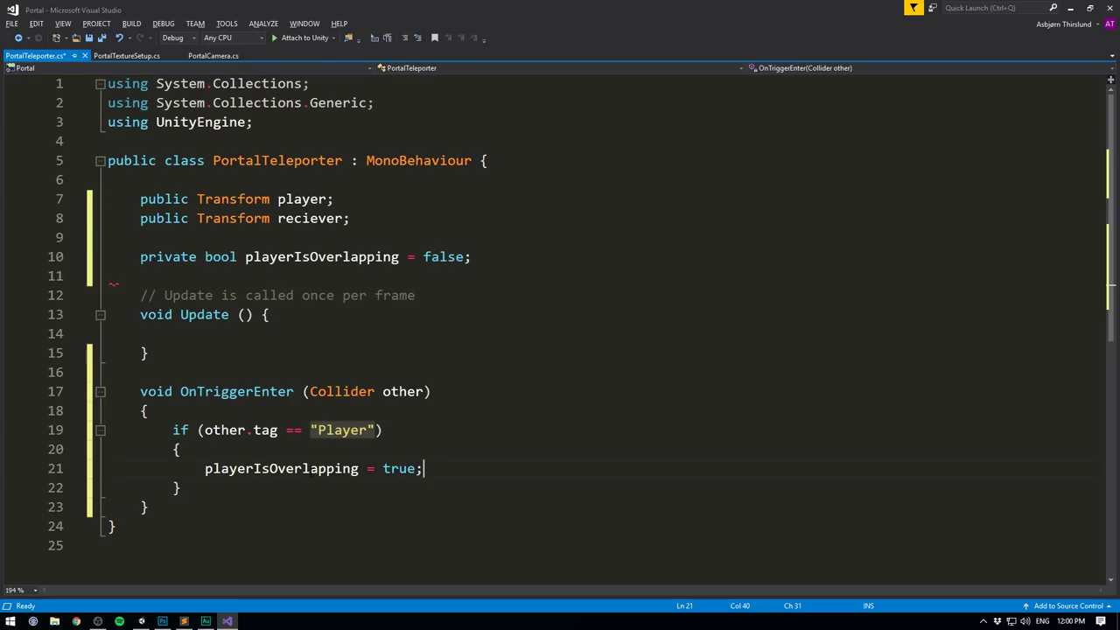
Add an OnTriggerExit method with a Collider parameter named other below OnTriggerEnter.
key(Down)
key(Down)
key(Return)
key(Return)
text(void O)
text(n)
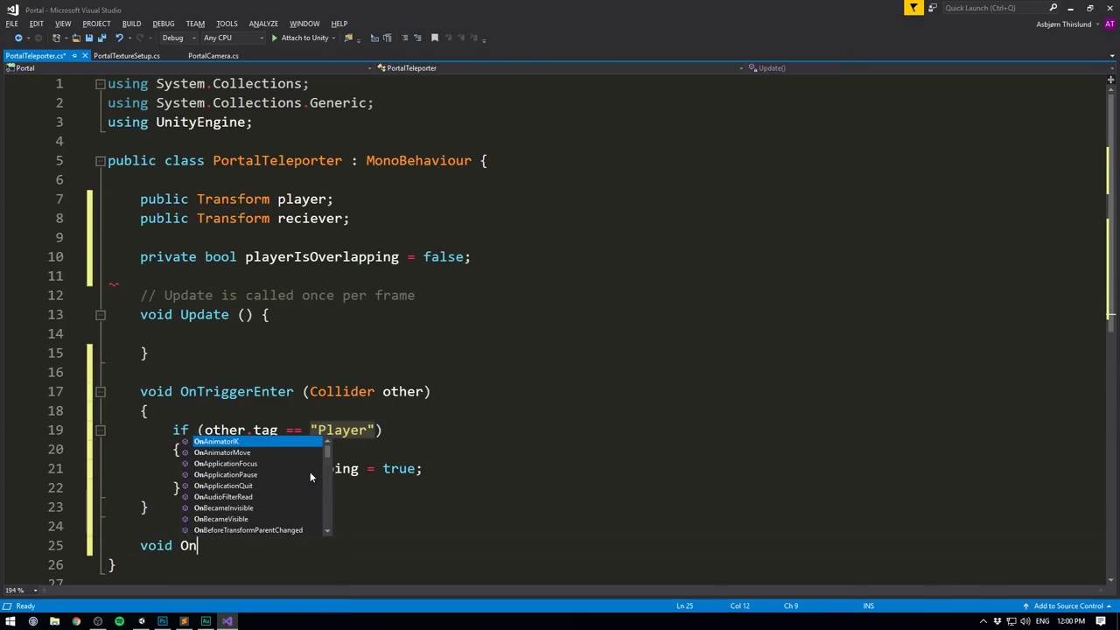
text(TriggerExit (Collider)
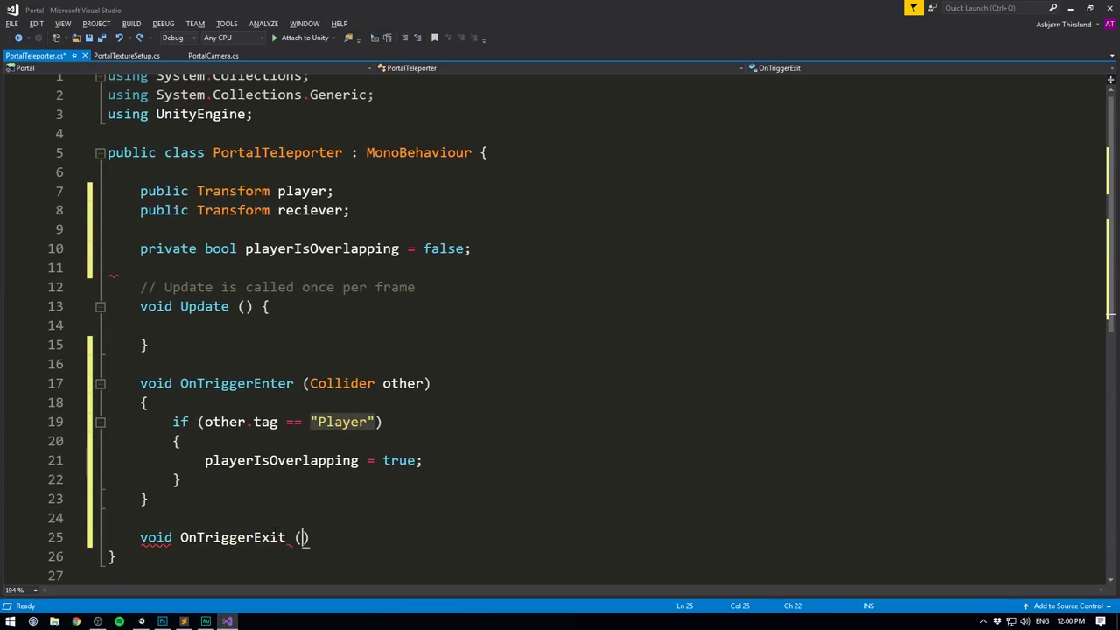
text( other) {)
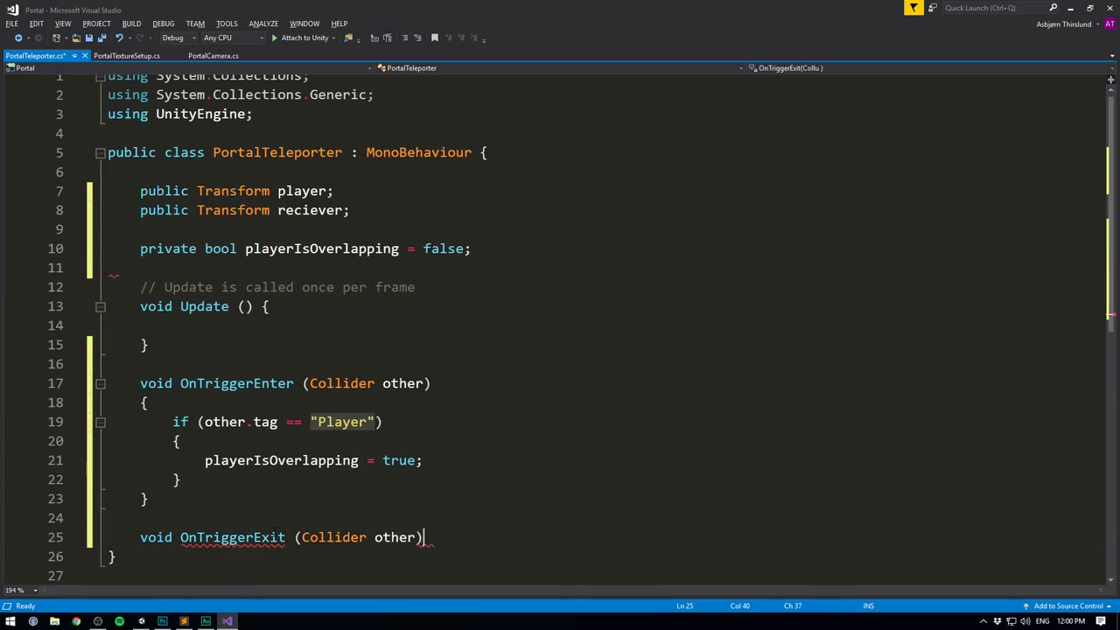
Inside OnTriggerExit, add an if block that sets playerIsOverlapping to false when other.tag equals "Player".
key(Return)
text(if (o)
text(ther.tag == "Playe)
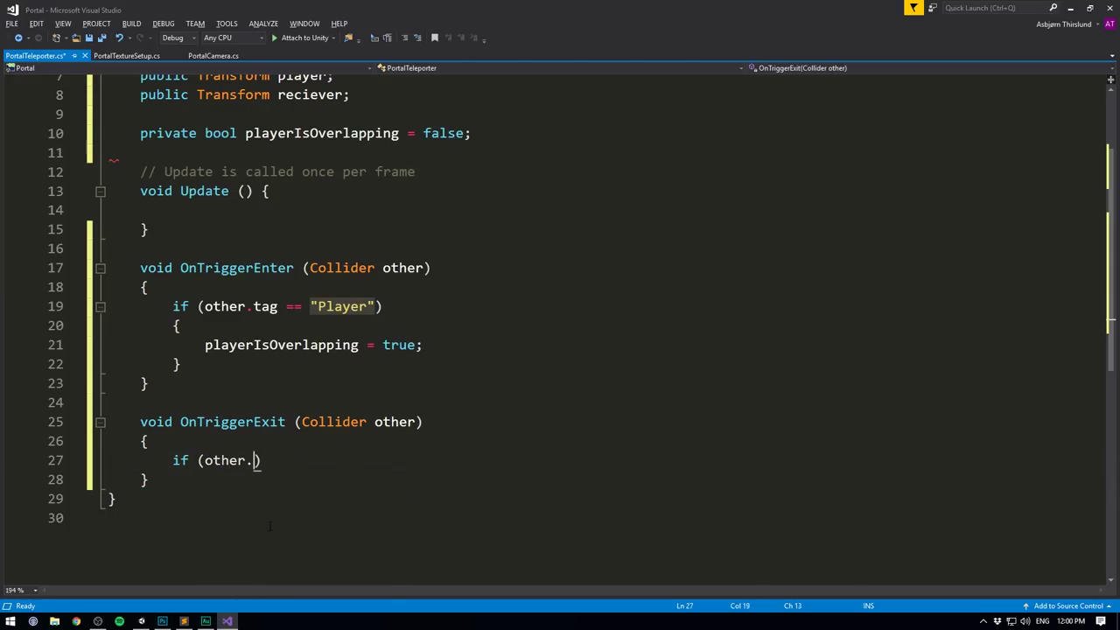
text(r"))
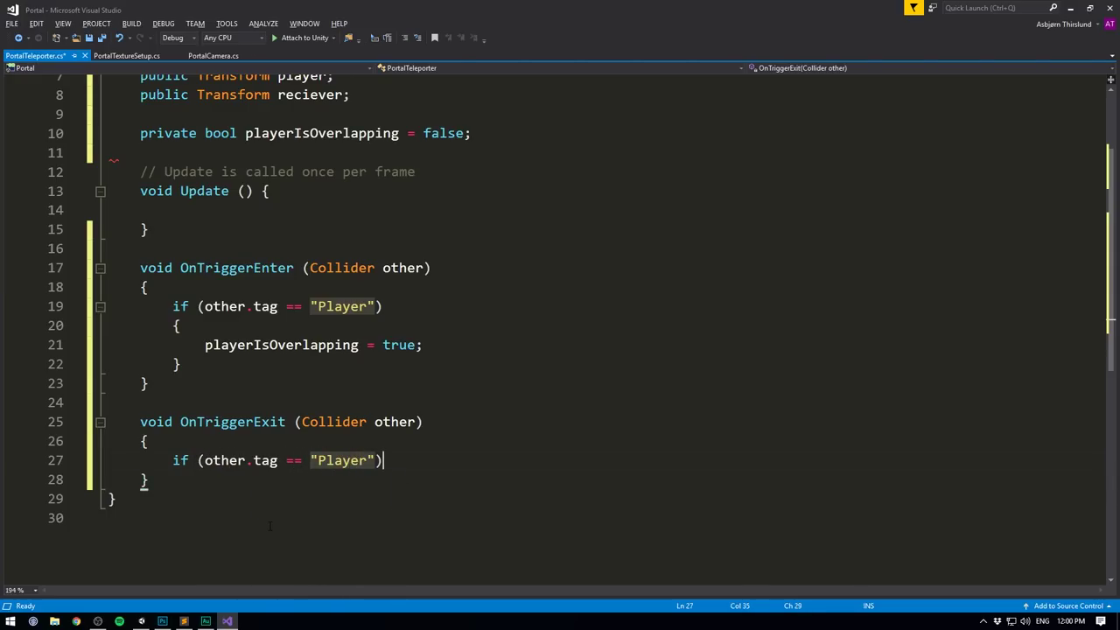
text( {)
key(Return)
text(playerIsOverlapping =)
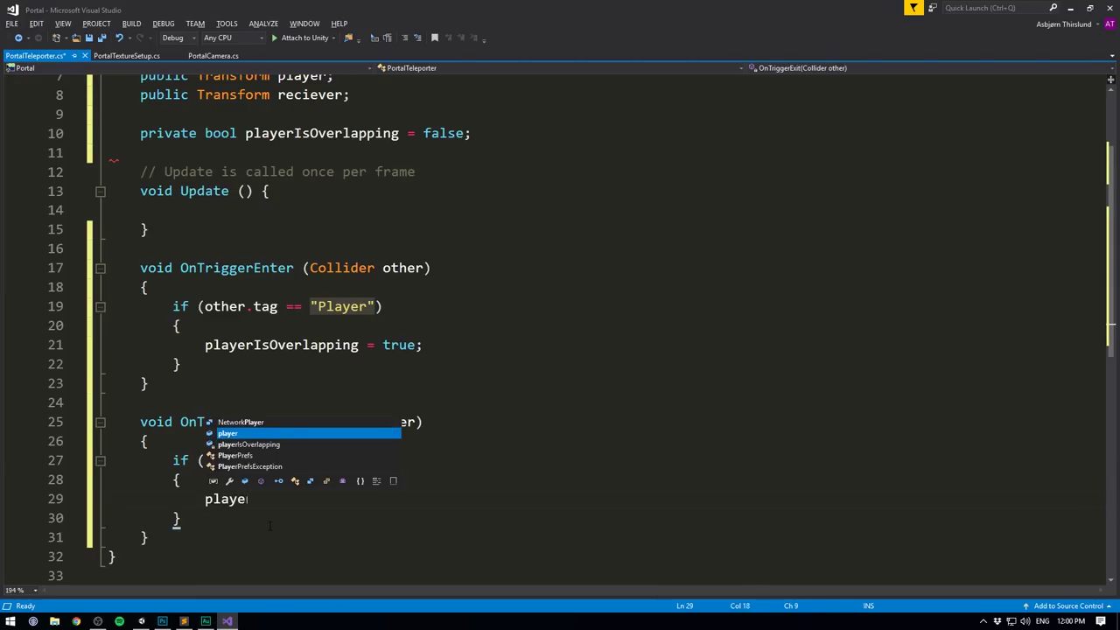
text( false;)
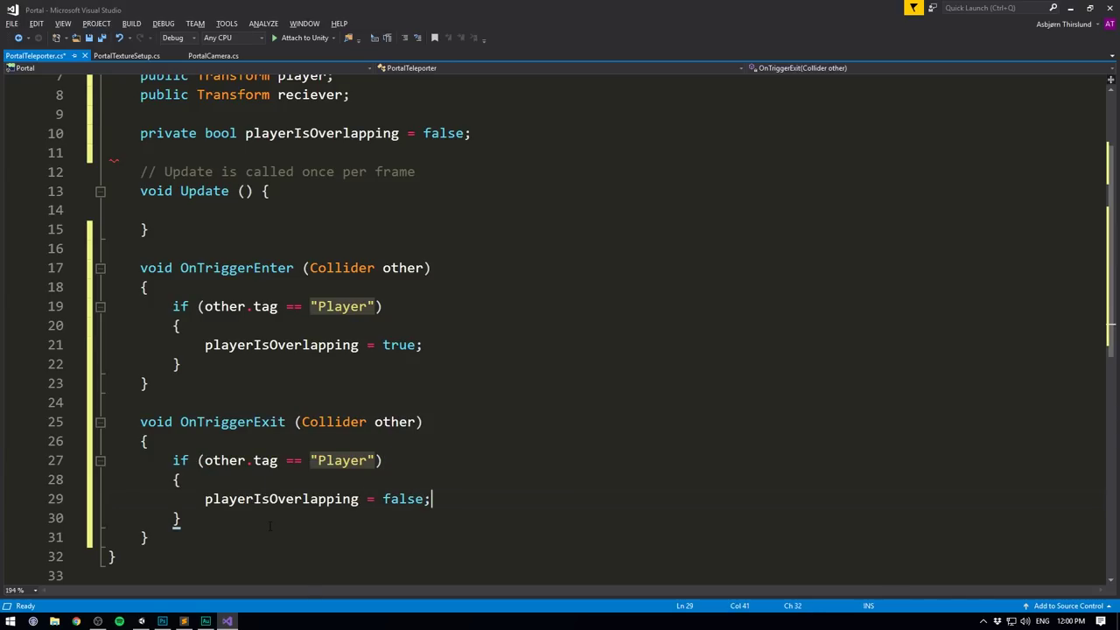
Add an empty if block checking playerIsOverlapping inside the Update method.
scroll(236, 429, up, 2)
click(203, 329)
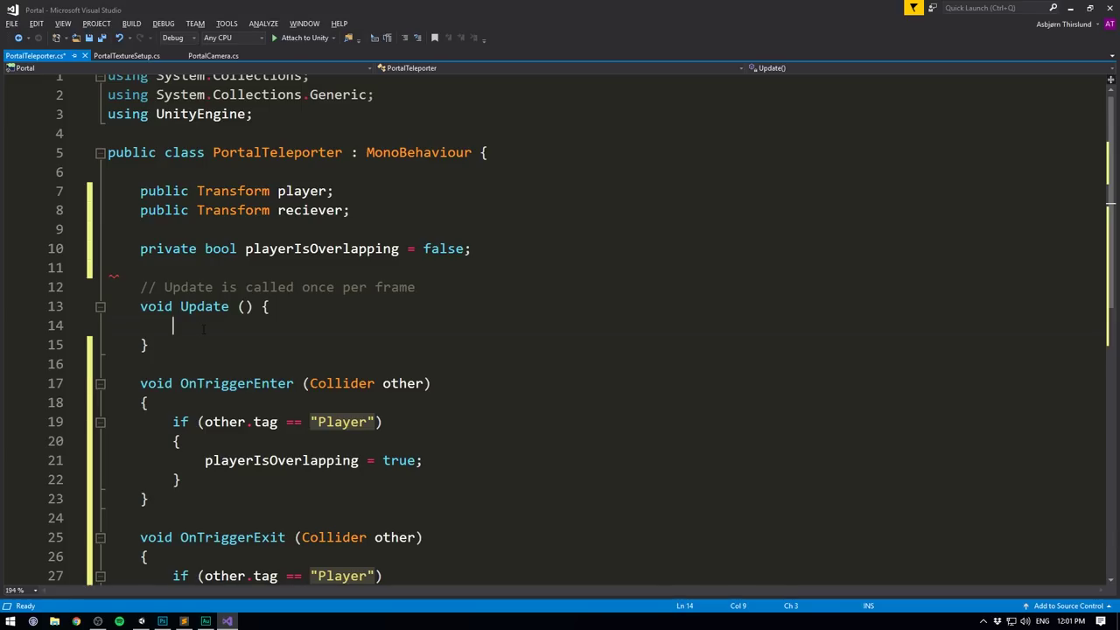
text(if (playerIsOverlapping))
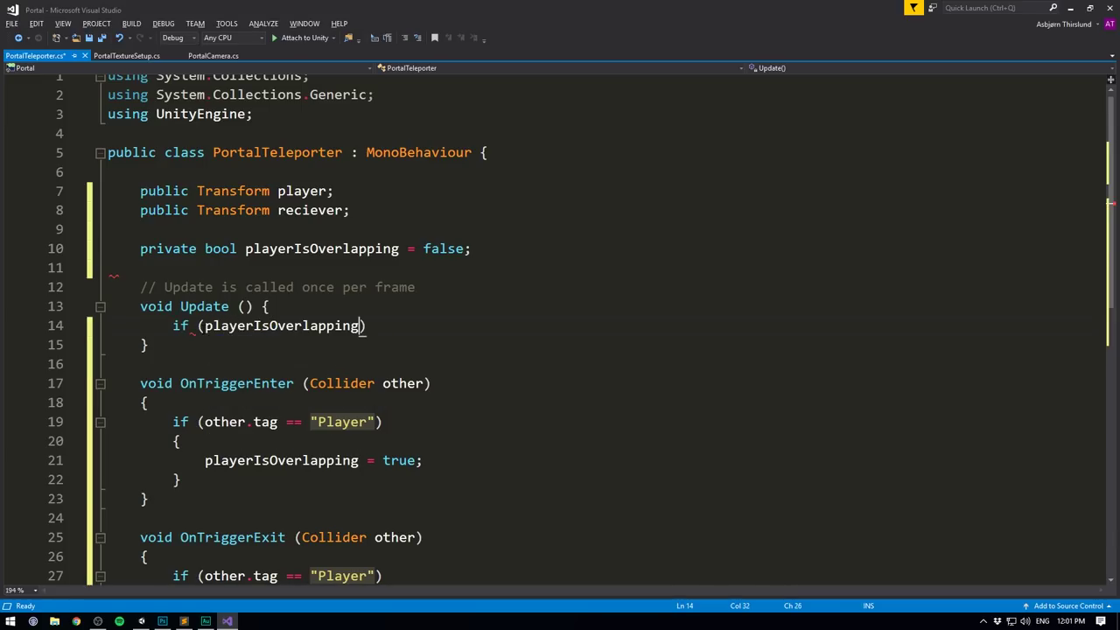
key(Return)
text({)
key(Return)
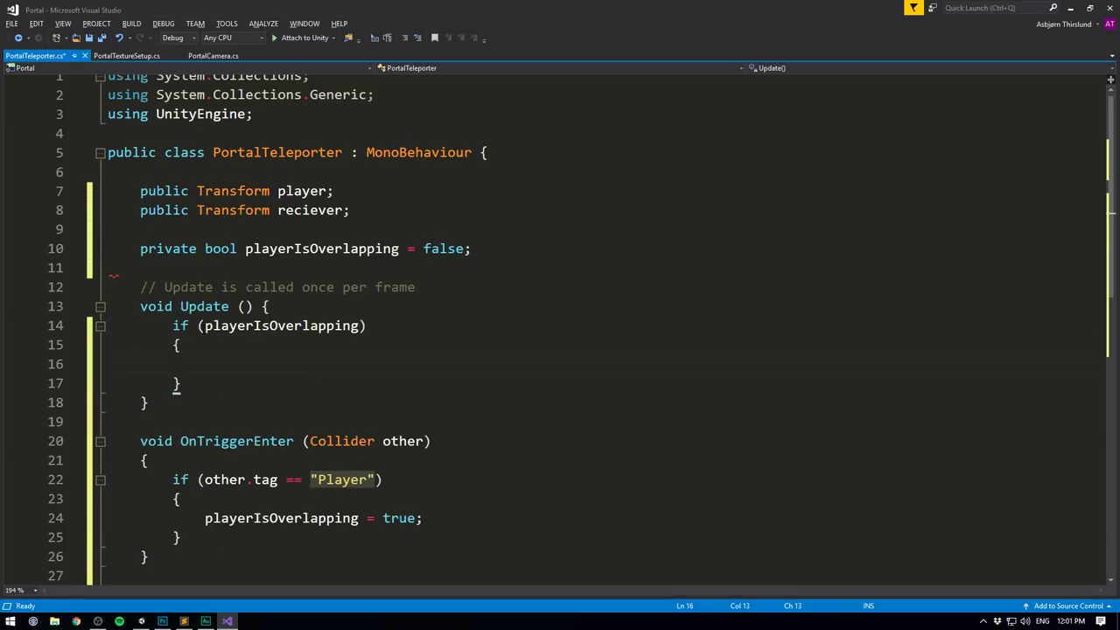